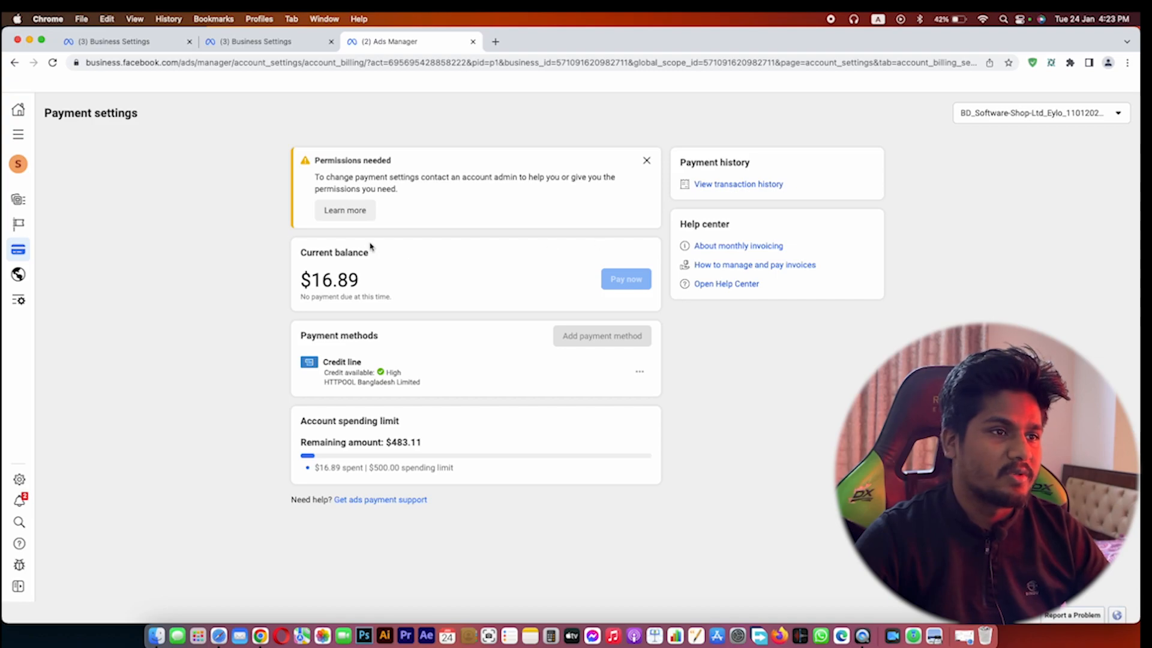
Examine the current balance, credit line payment method and account spending limit in the ad account's payment settings.
scroll(418, 249, down, 1)
scroll(418, 249, up, 1)
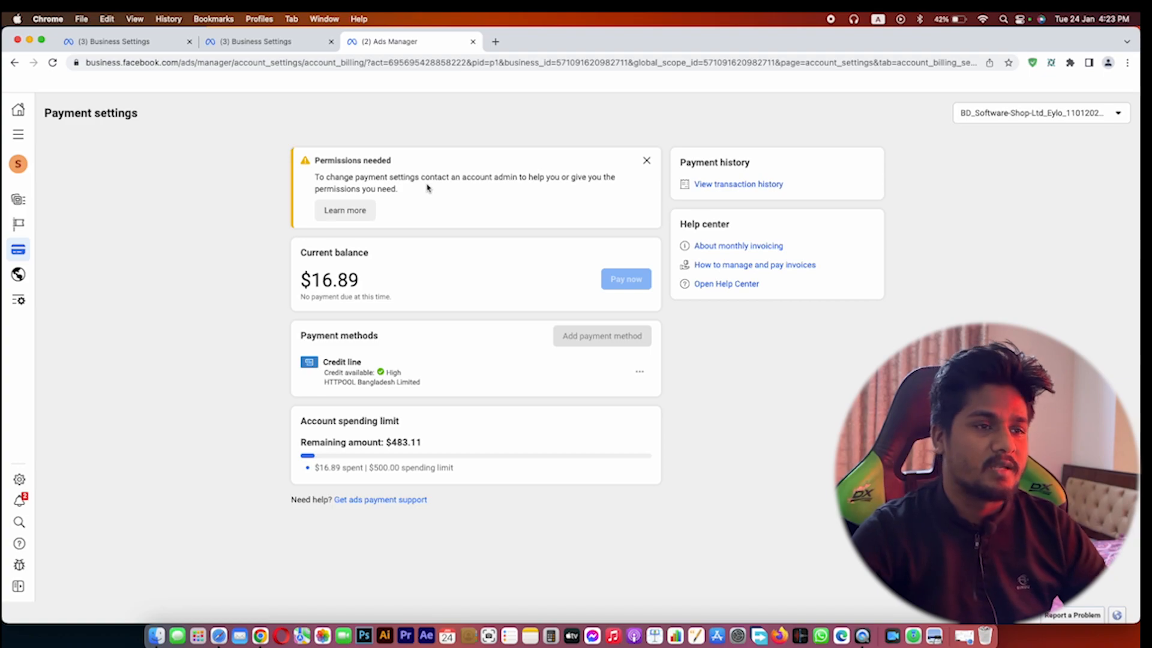
key(super+equal)
key(super+equal)
key(super+equal)
key(super+equal)
key(super+equal)
key(super+equal)
key(super+equal)
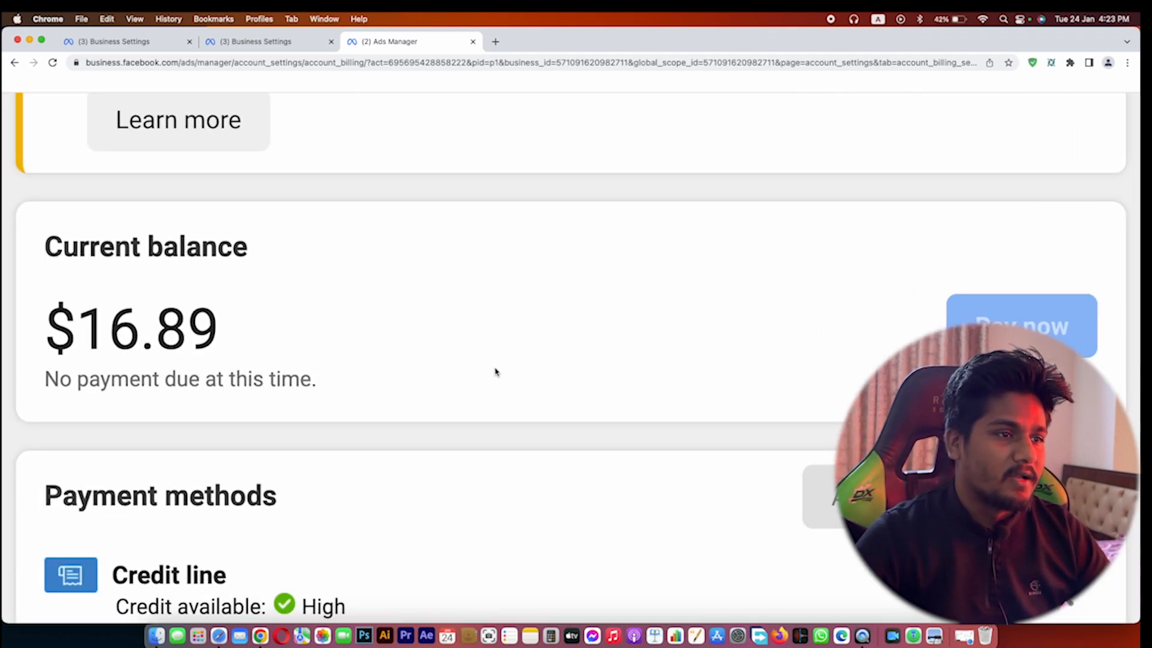
key(super+minus)
key(super+minus)
key(super+minus)
key(super+minus)
key(super+minus)
key(super+minus)
key(super+minus)
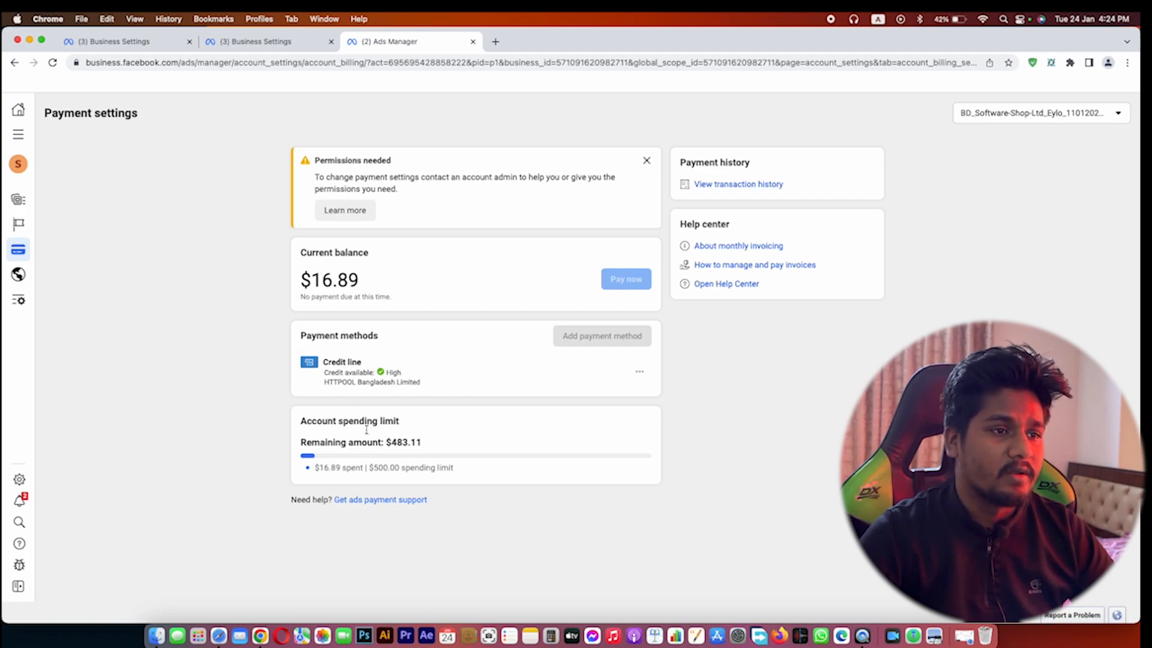
drag(323, 384, 480, 386)
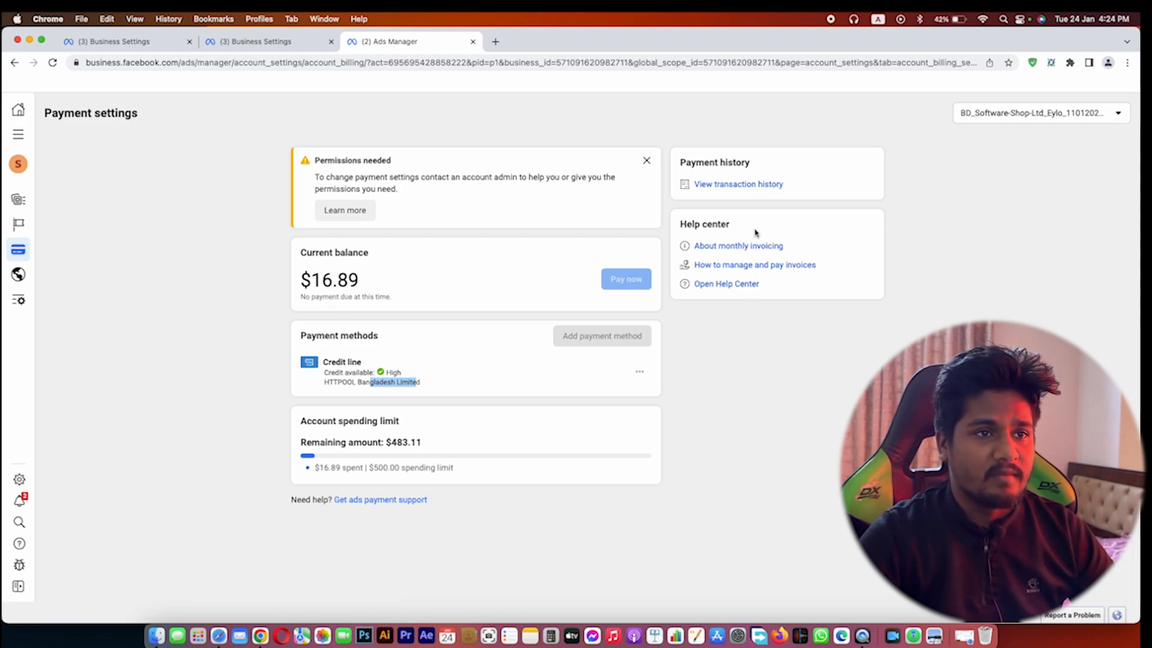
Open Ads Manager for the ad account and bring up the full campaigns table with no campaign selected.
click(18, 133)
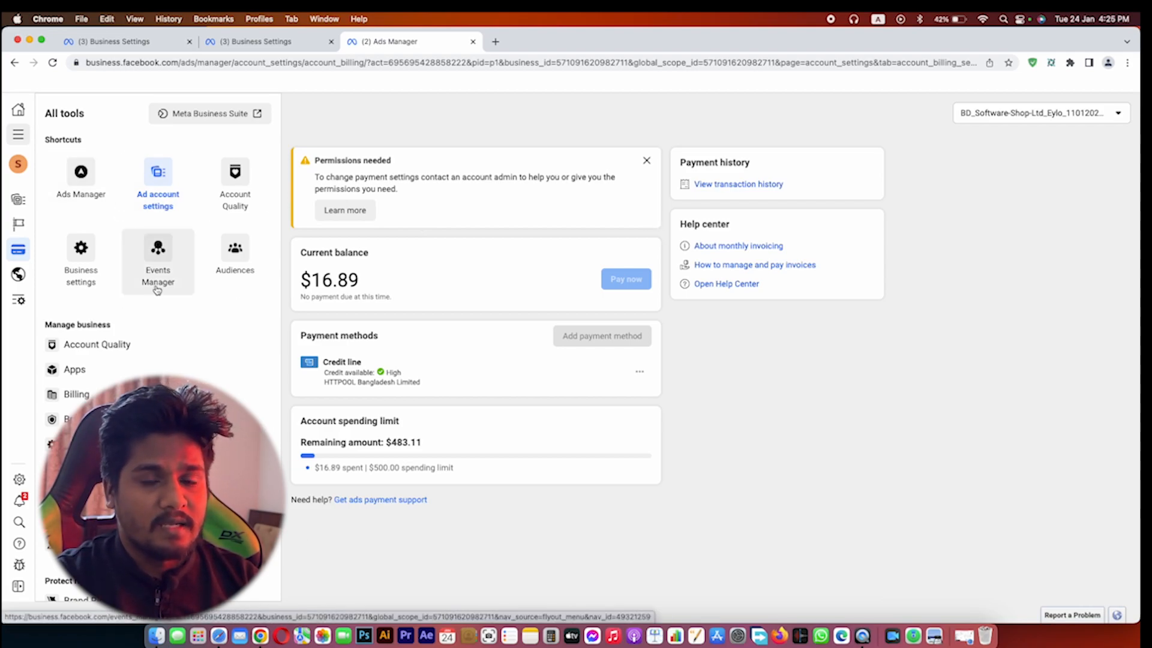
scroll(157, 282, down, 1)
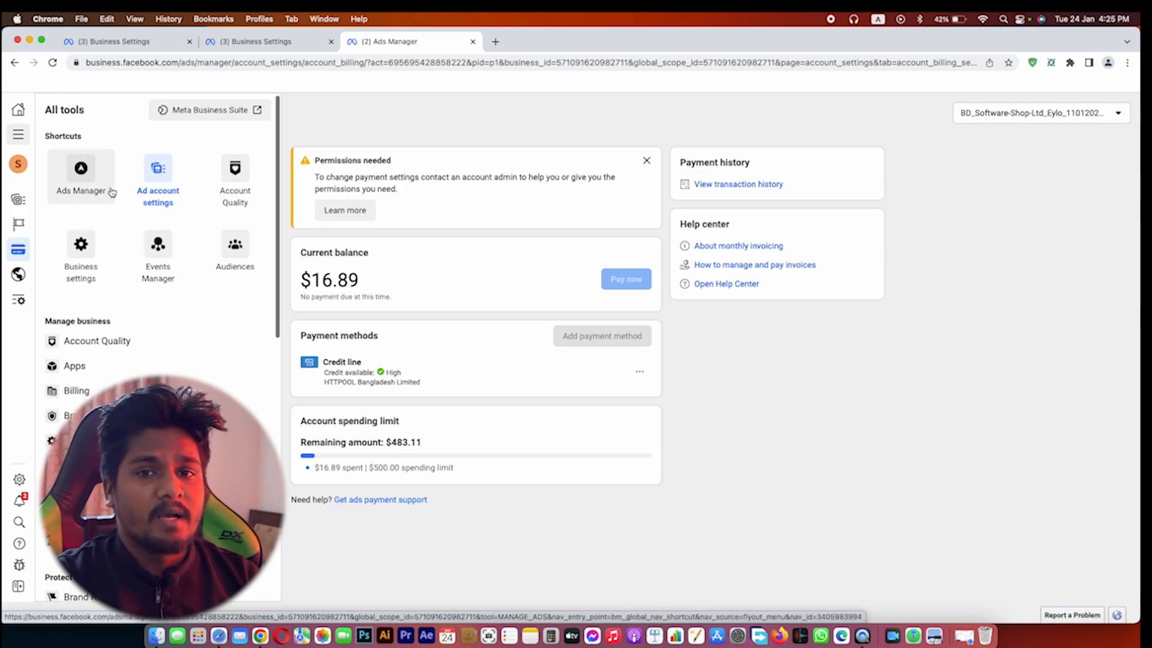
click(76, 173)
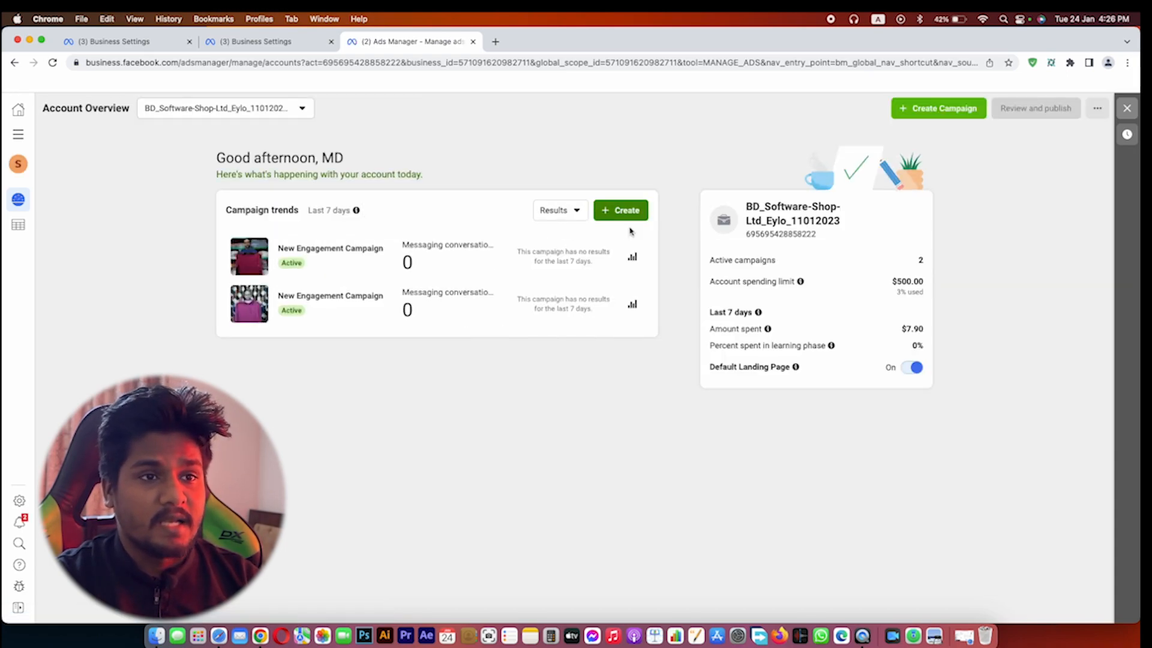
click(632, 257)
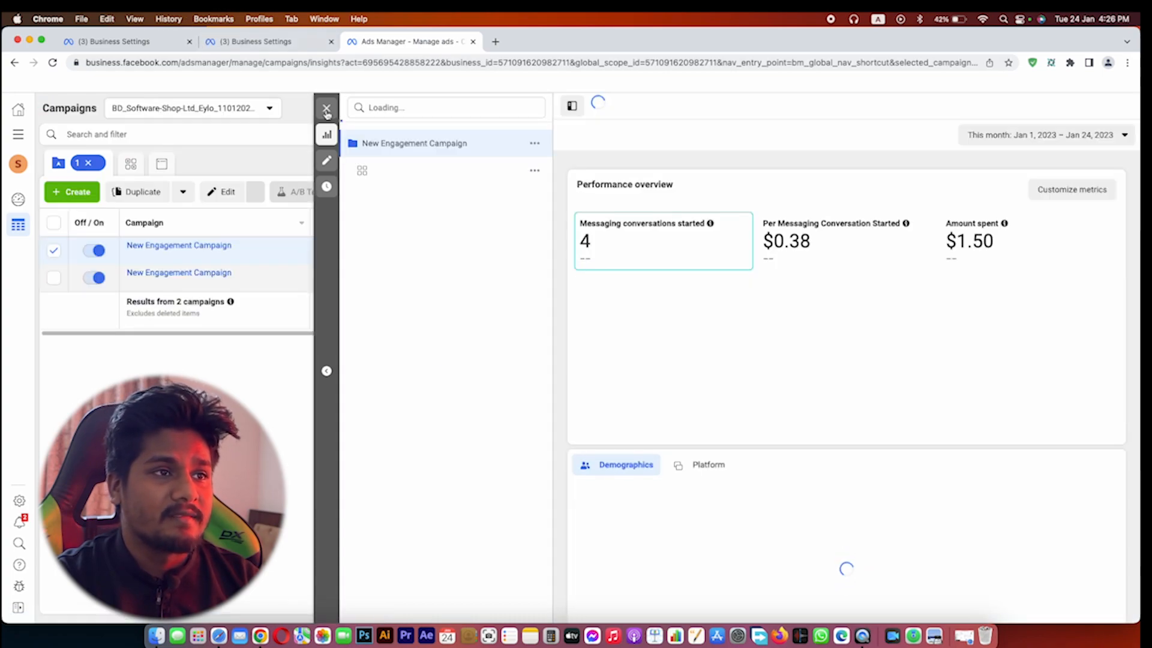
click(326, 108)
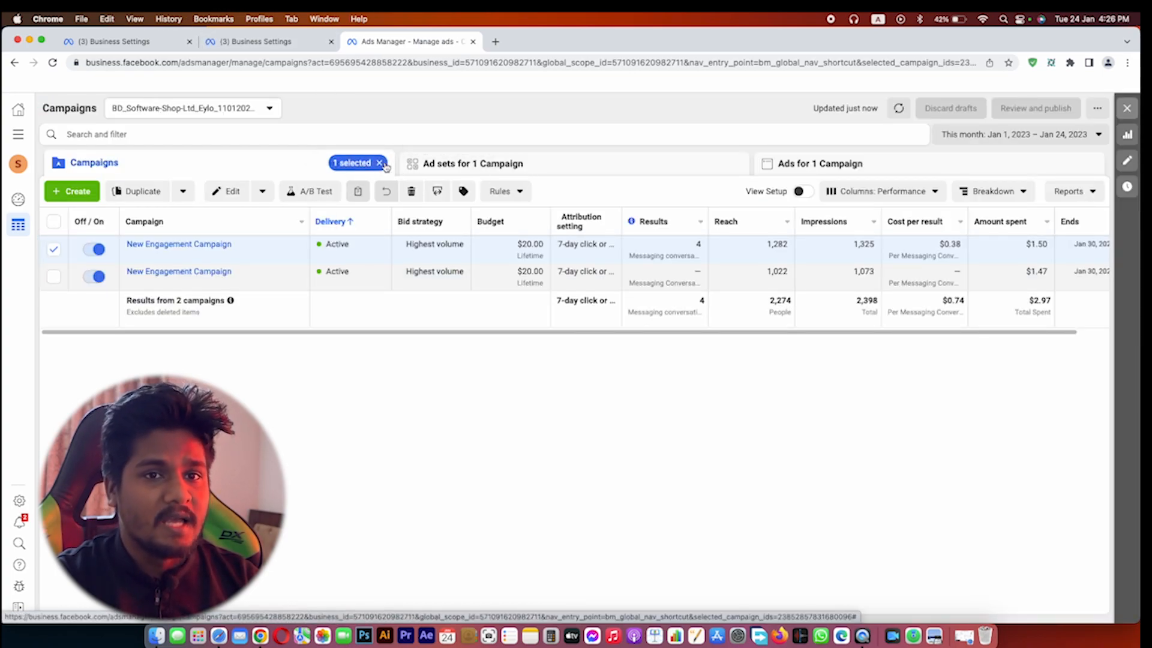
click(380, 163)
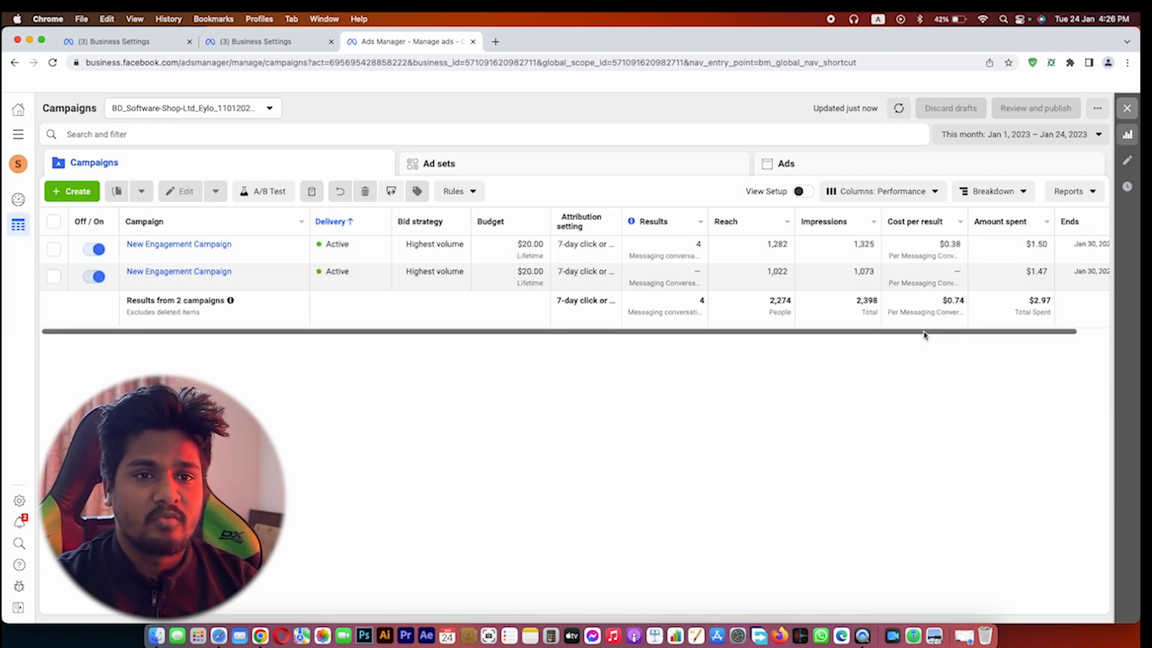
Examine the cost per result of the first New Engagement Campaign and leave no campaign selected.
drag(945, 331, 1000, 337)
drag(928, 336, 750, 329)
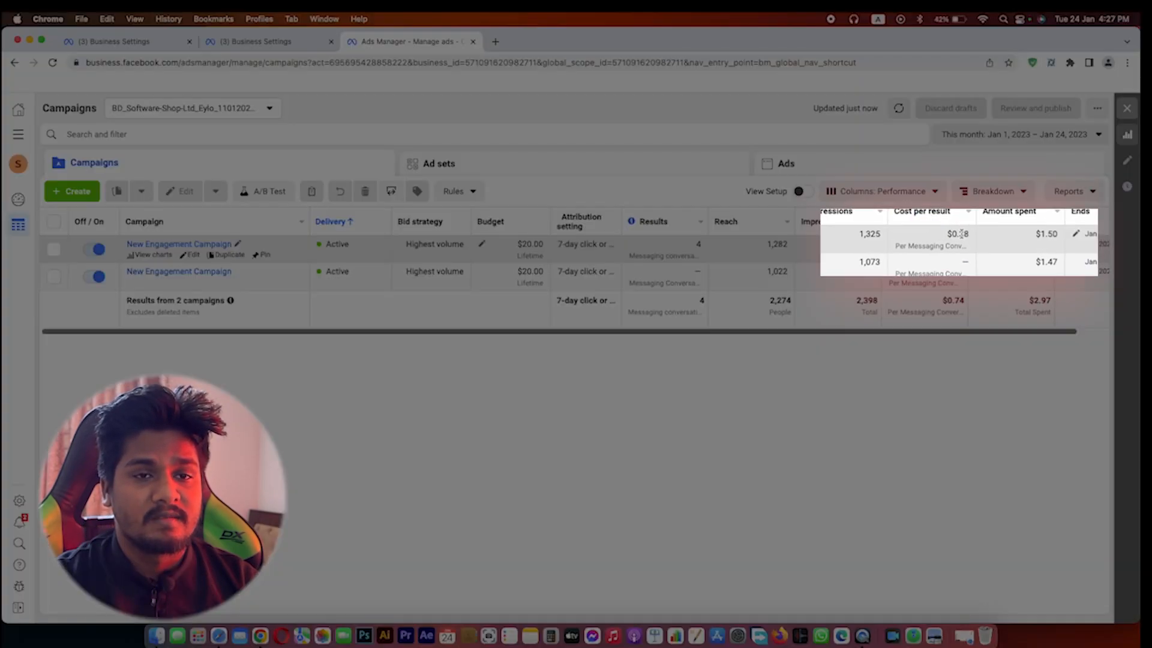
click(958, 241)
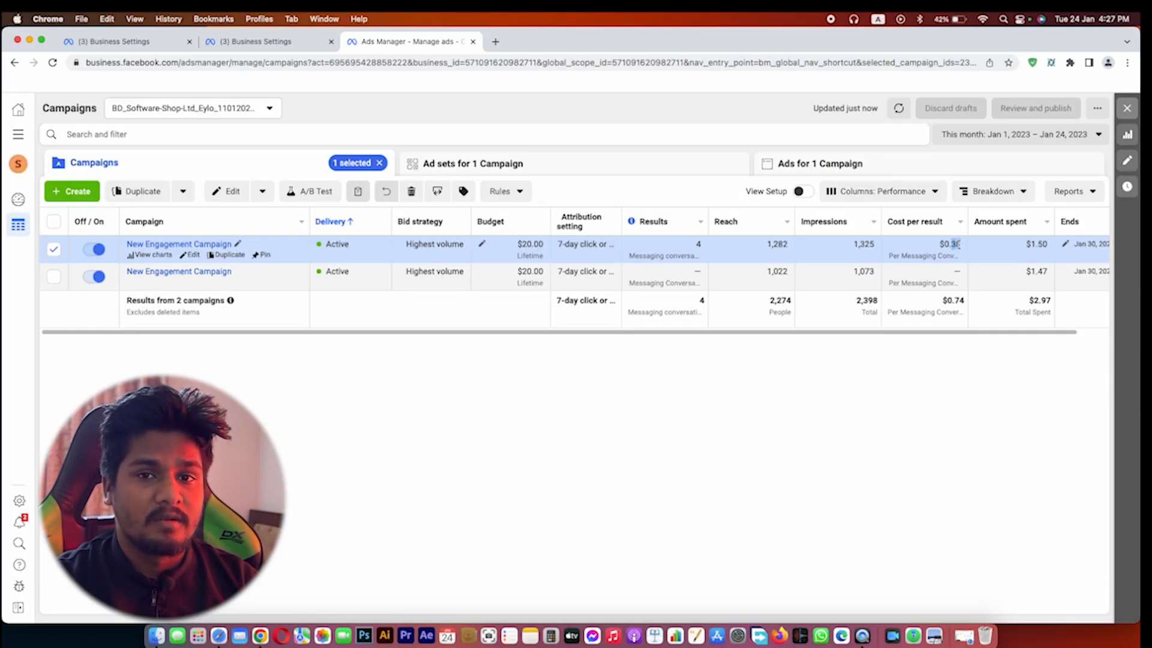
click(957, 243)
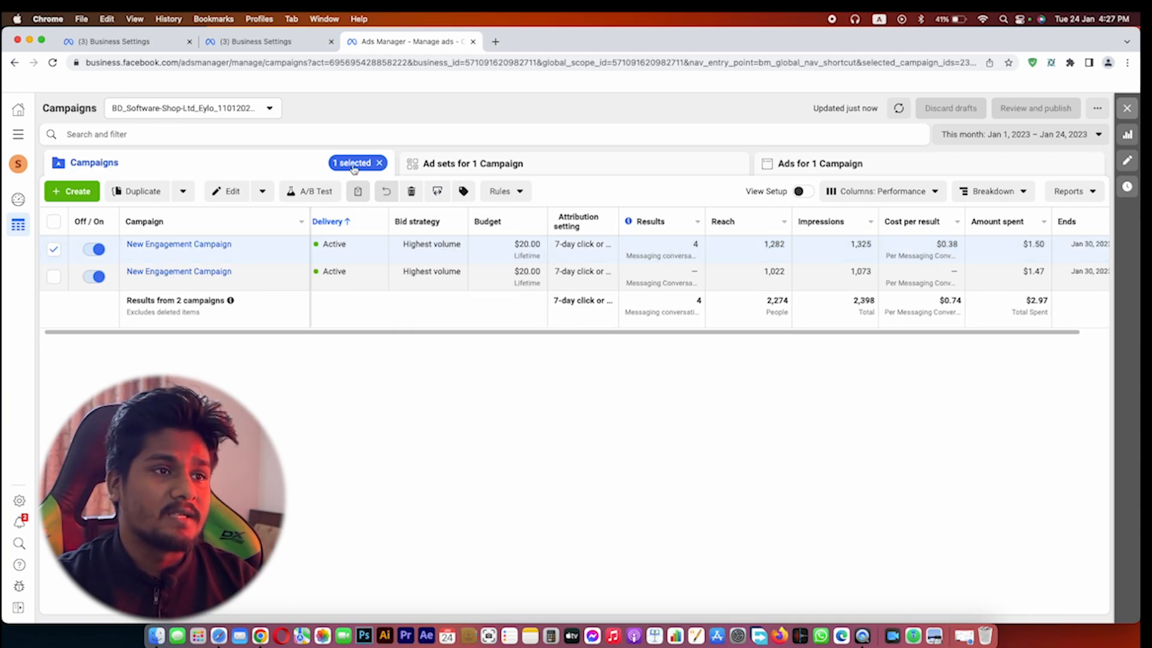
click(379, 163)
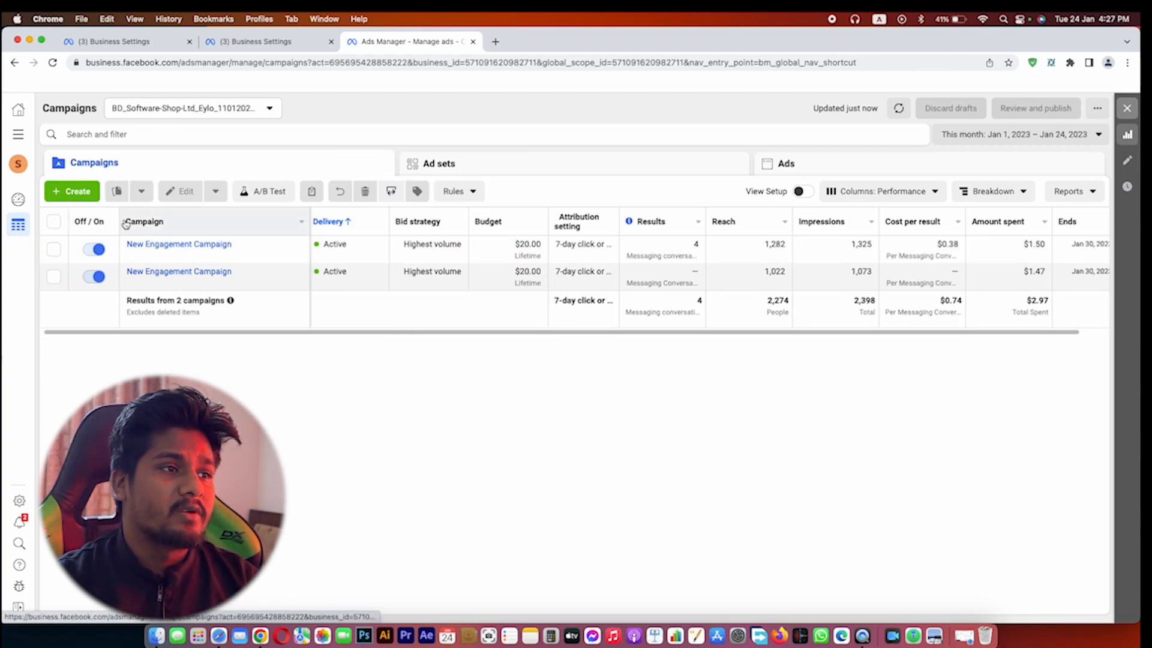
Create a new campaign with the Auction buying type and the Traffic objective.
click(71, 194)
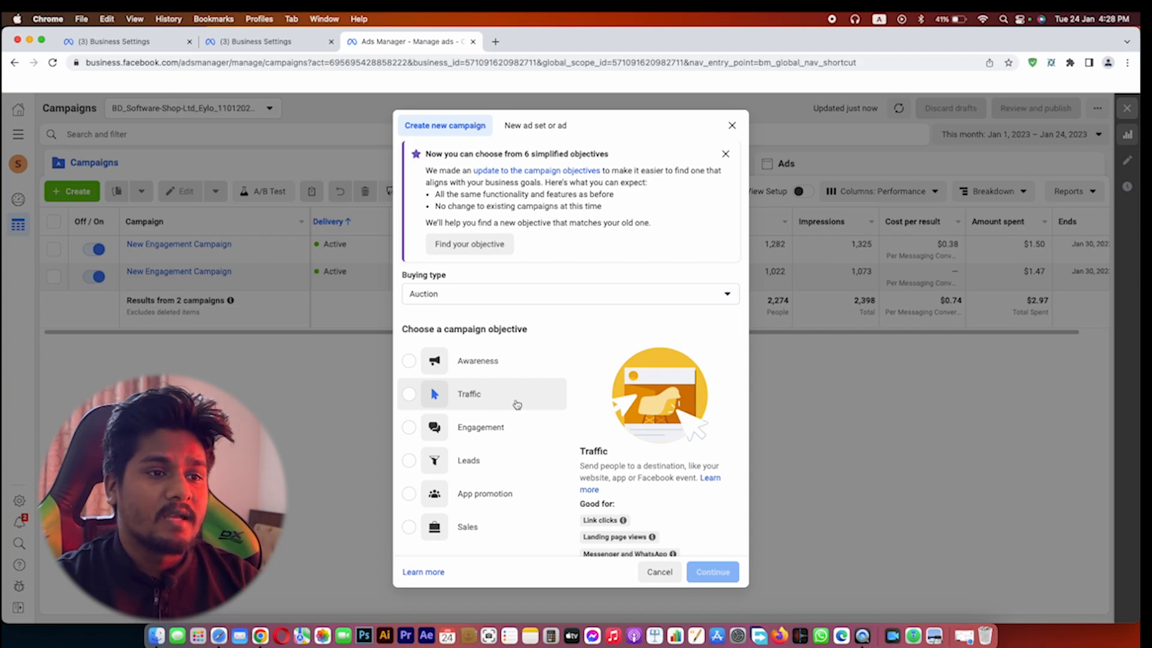
click(474, 399)
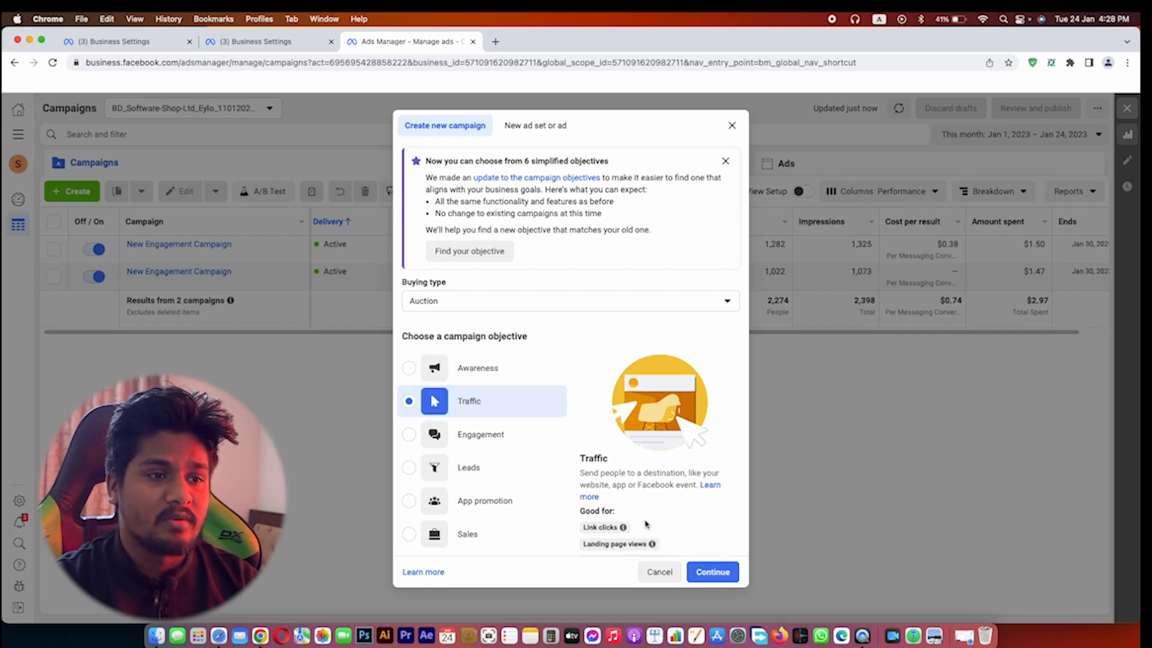
scroll(646, 523, down, 2)
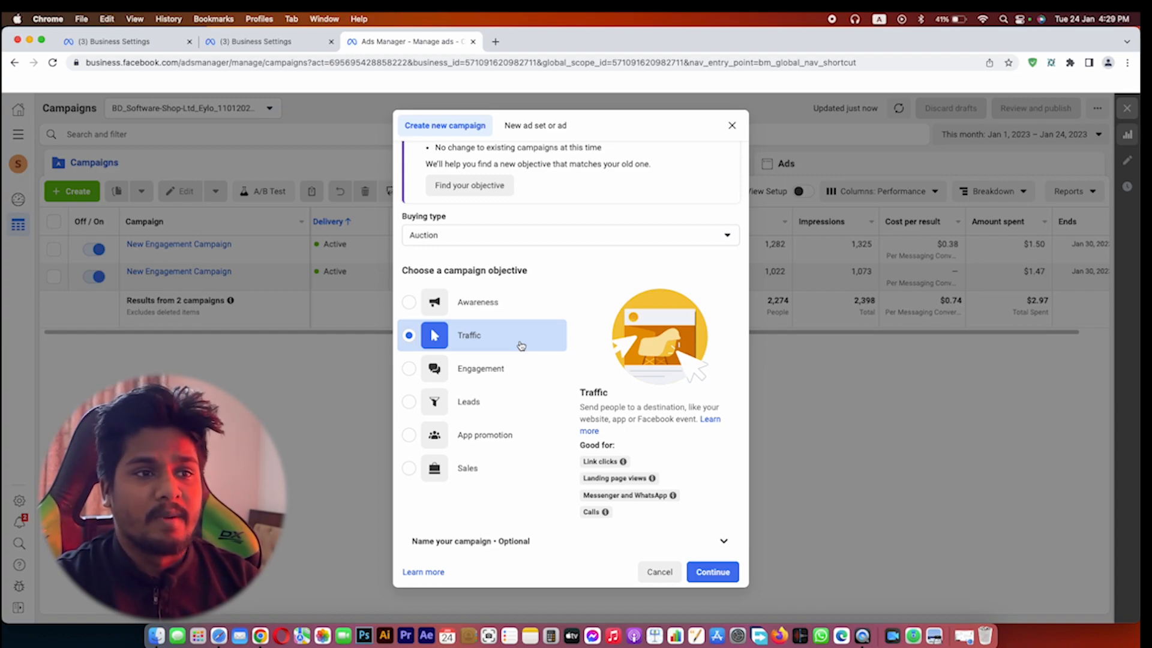
click(708, 573)
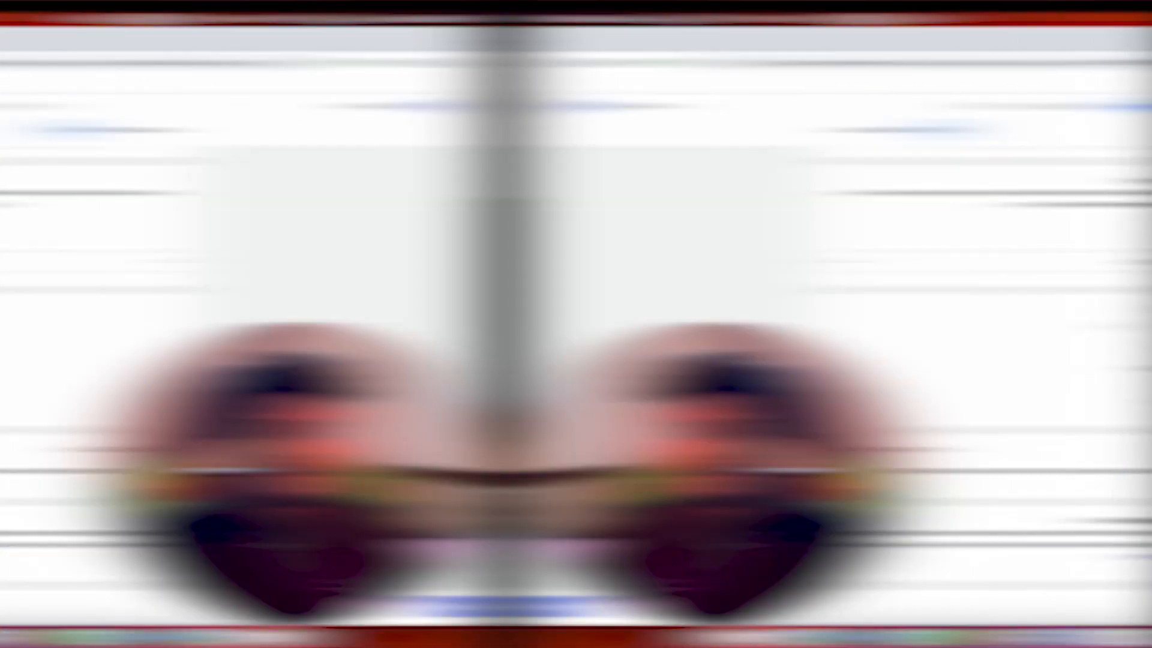
scroll(838, 348, up, 2)
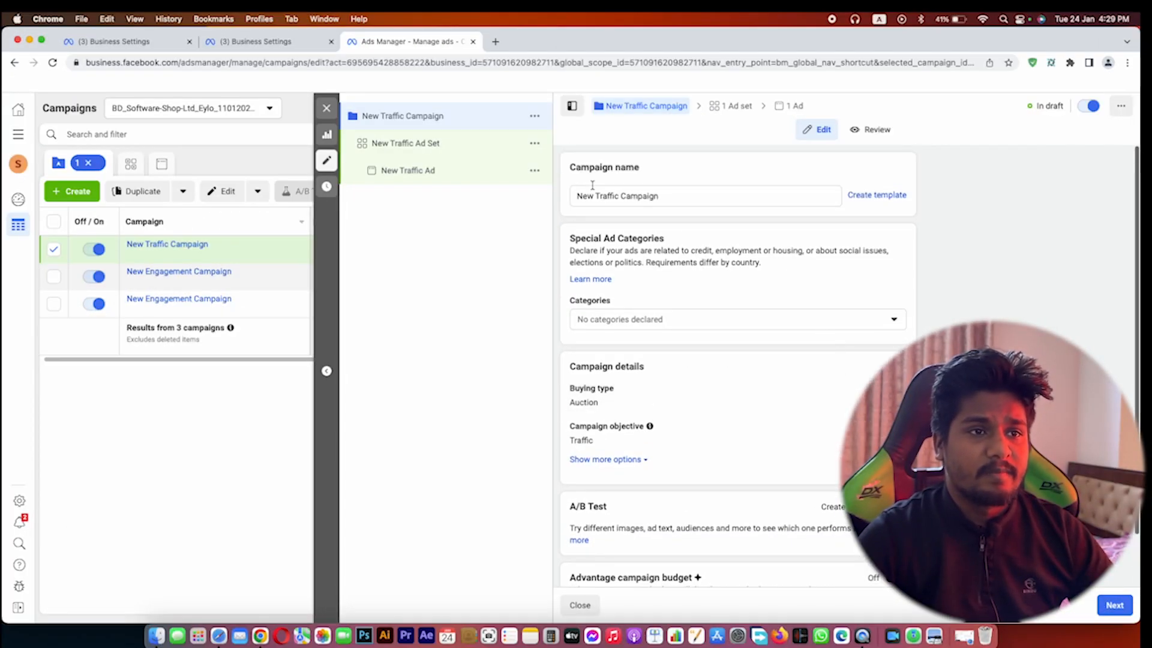
Open the New Traffic Ad Set of the draft campaign and set its conversion location to Website.
double_click(622, 200)
triple_click(622, 197)
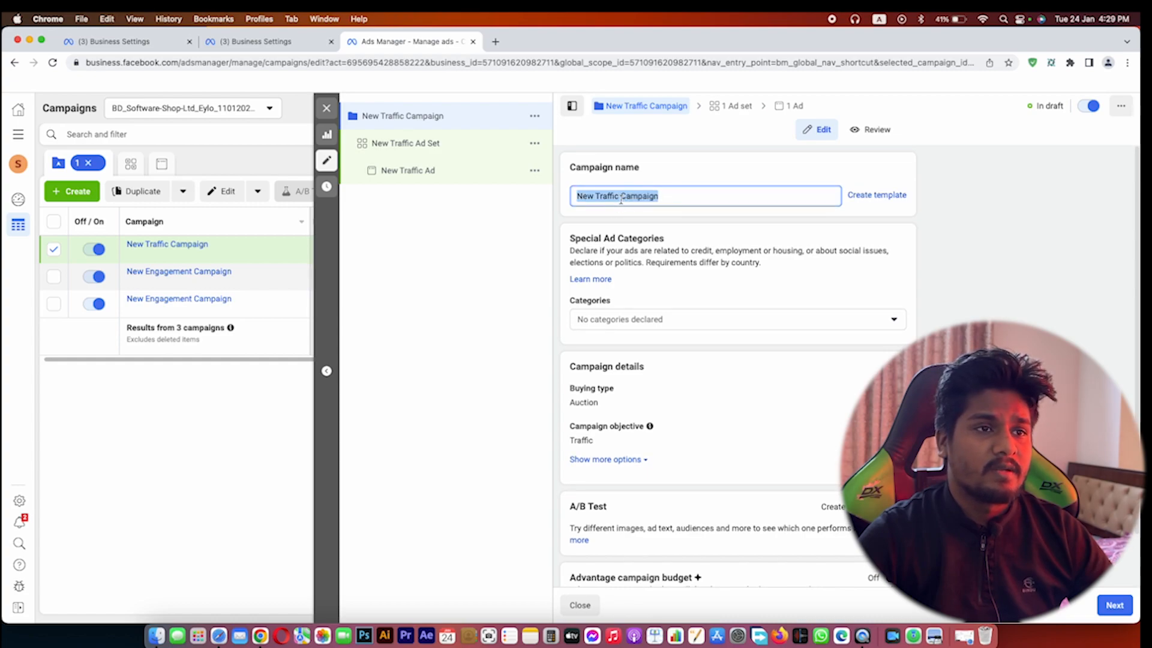
click(419, 151)
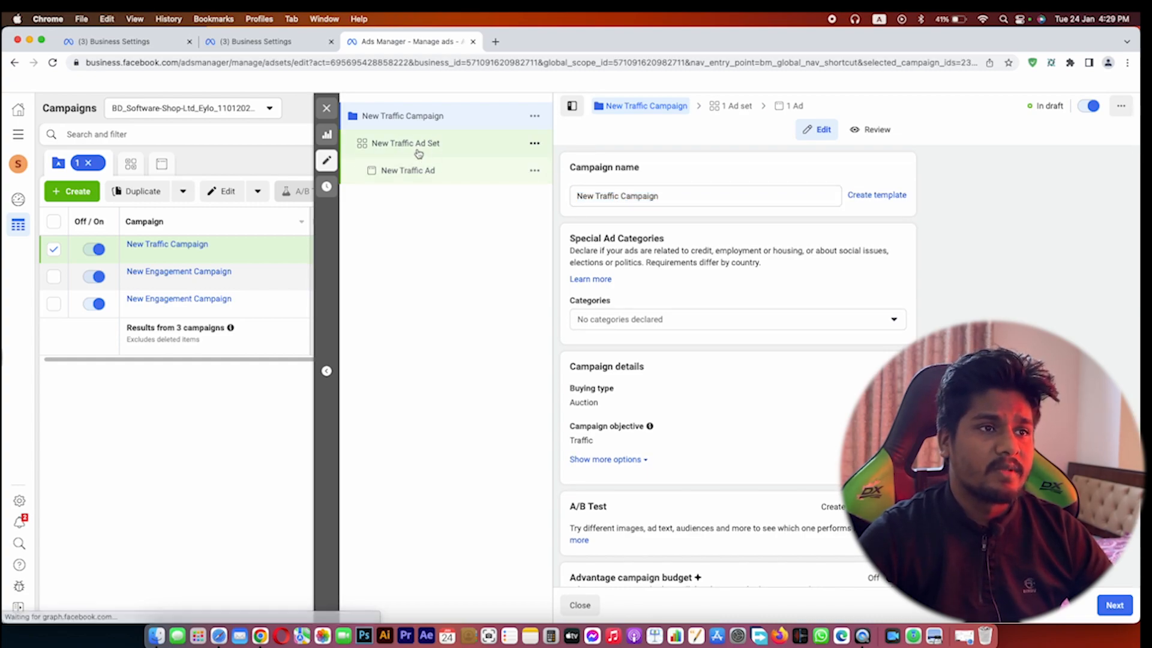
scroll(642, 272, down, 3)
scroll(642, 272, down, 3)
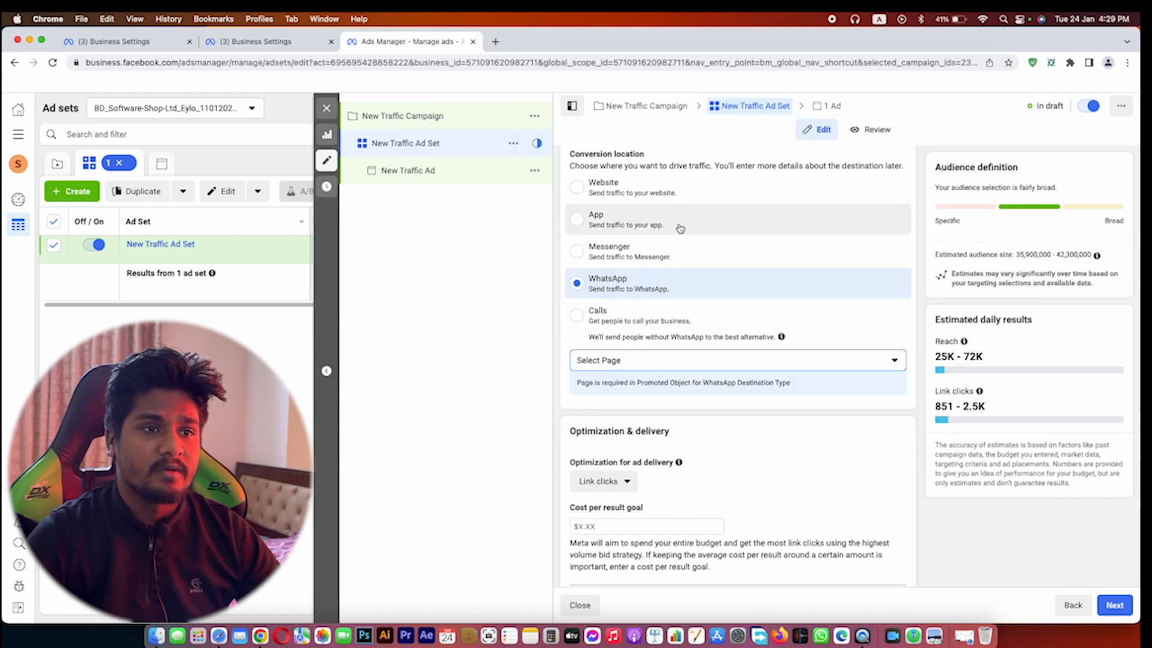
click(629, 196)
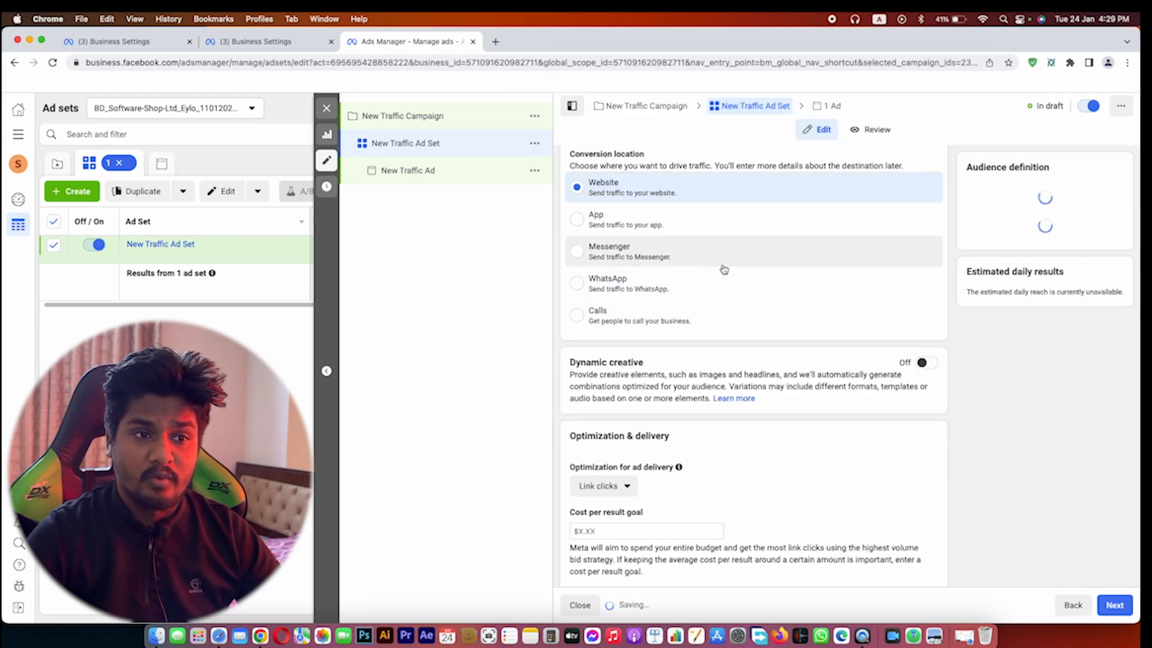
Choose Link clicks as the ad set's optimization for ad delivery.
scroll(723, 267, down, 2)
scroll(724, 269, up, 2)
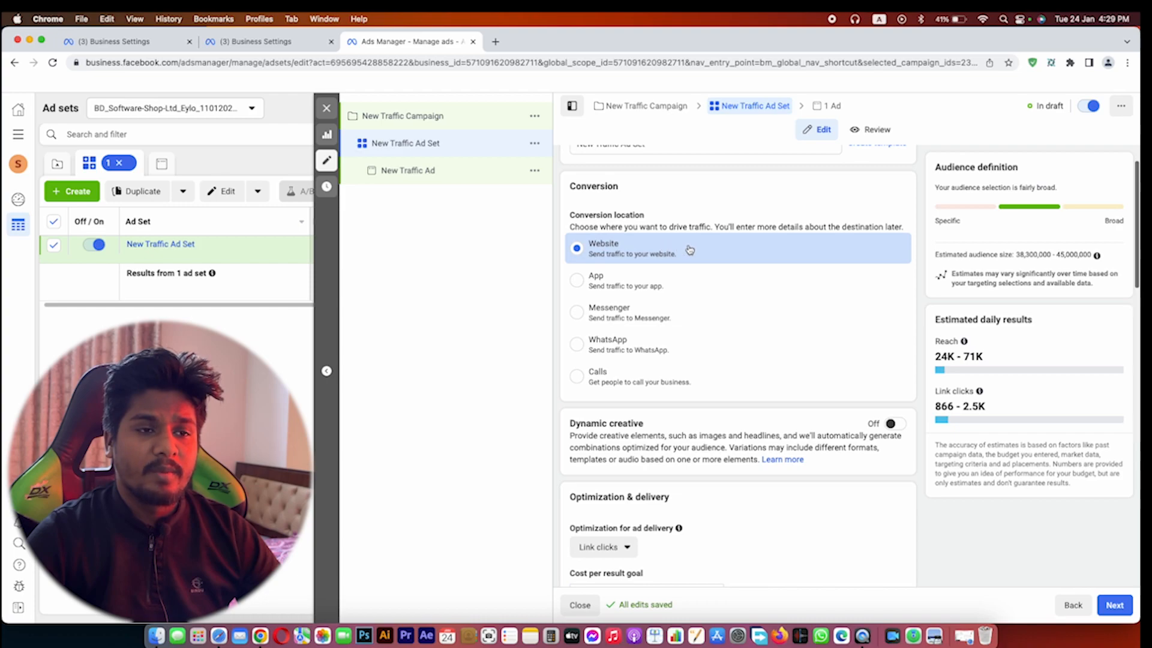
scroll(689, 249, down, 2)
scroll(687, 250, up, 1)
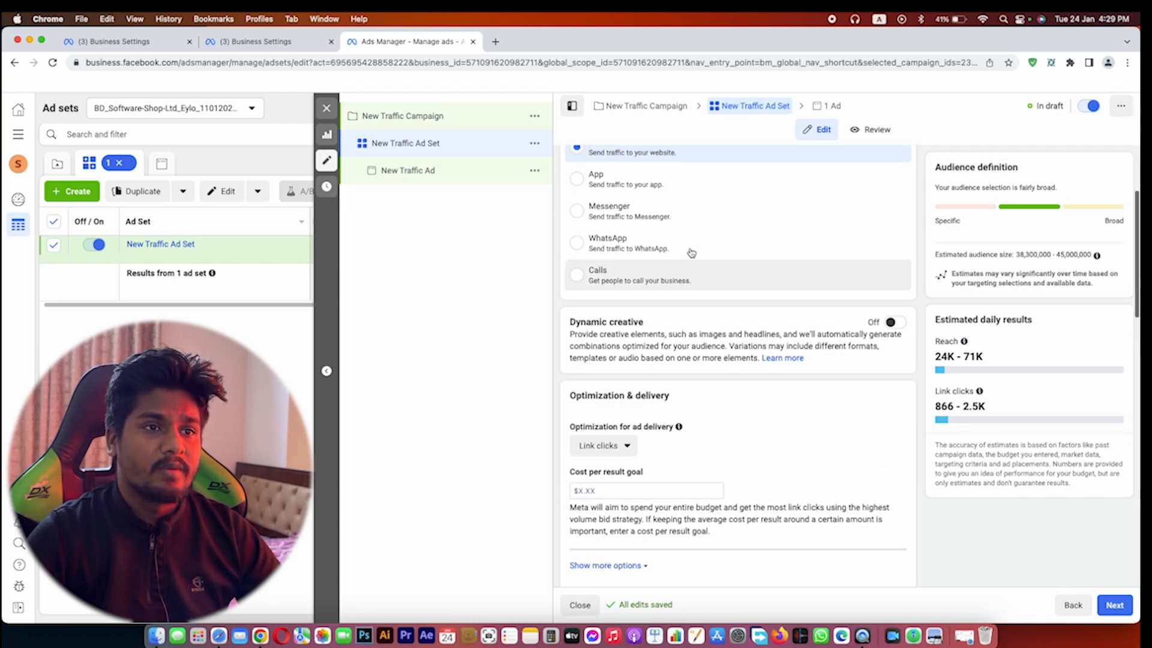
scroll(660, 264, down, 3)
click(622, 286)
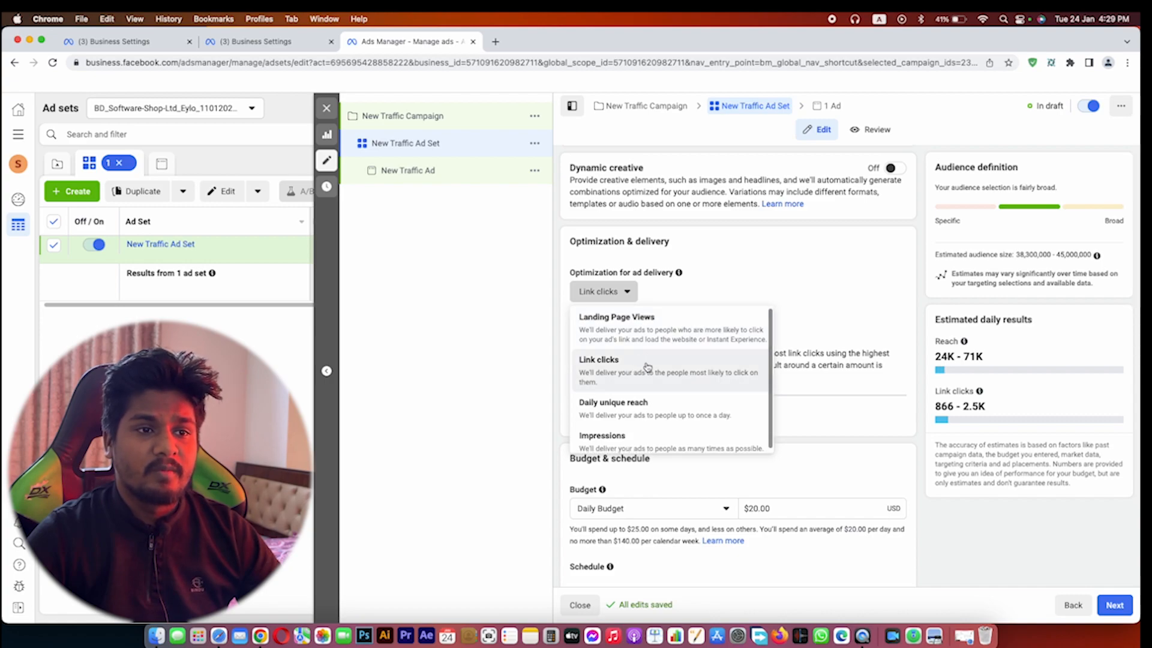
click(665, 366)
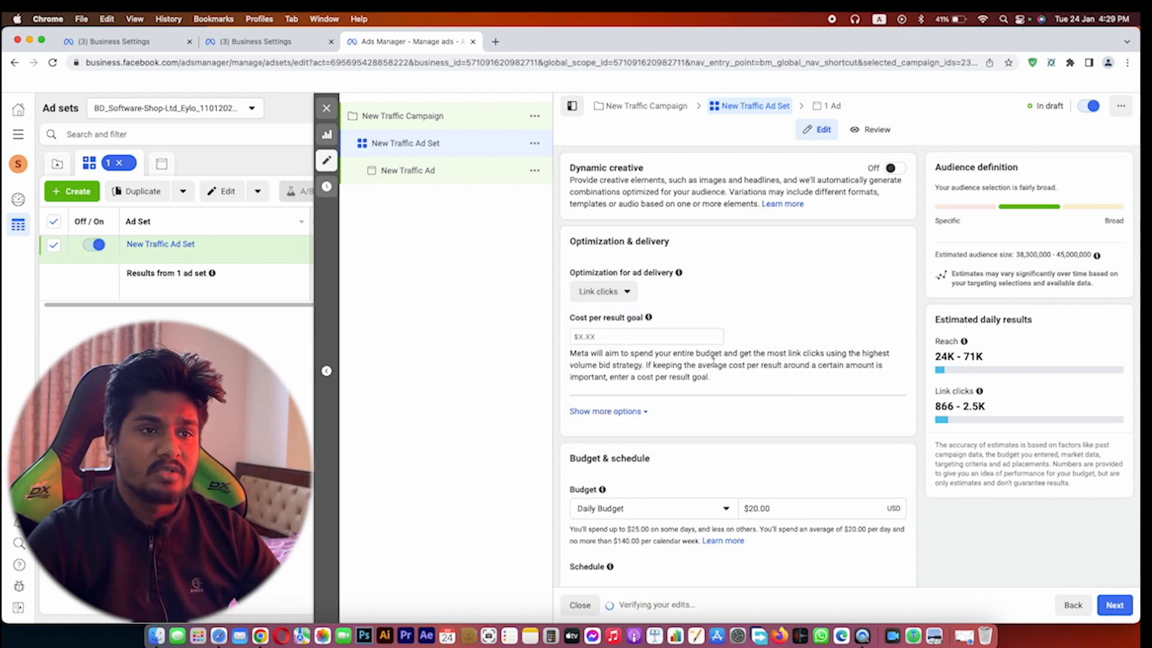
Switch the ad set's budget type to Lifetime Budget.
scroll(713, 365, down, 2)
scroll(712, 365, up, 5)
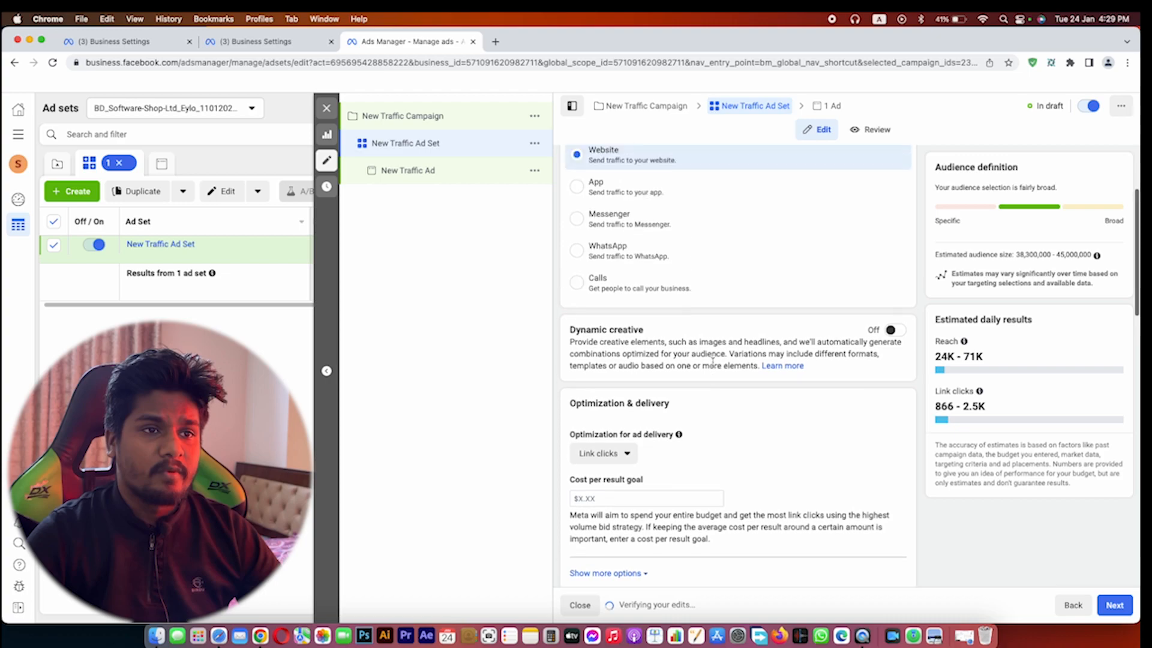
scroll(714, 365, down, 7)
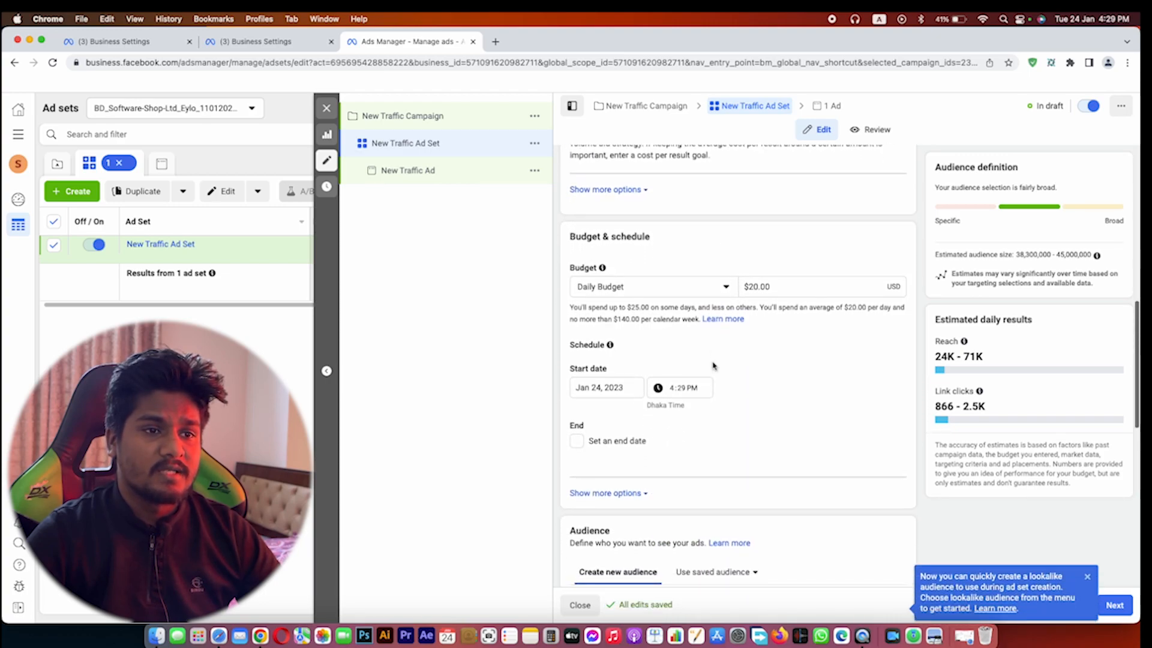
click(755, 286)
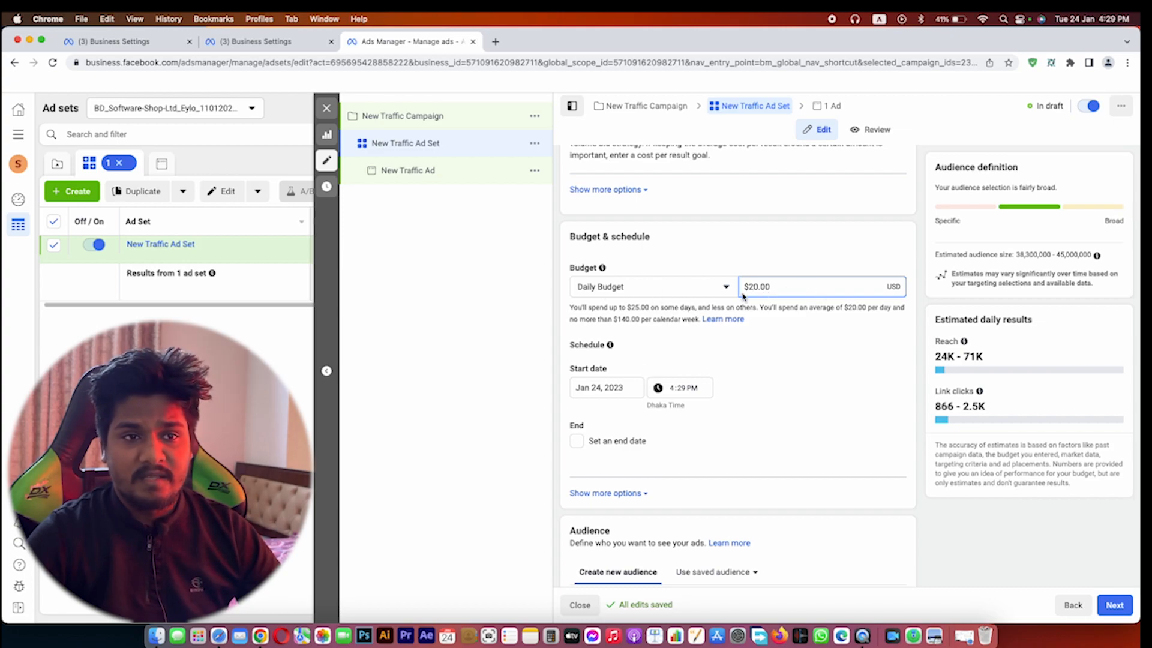
click(670, 291)
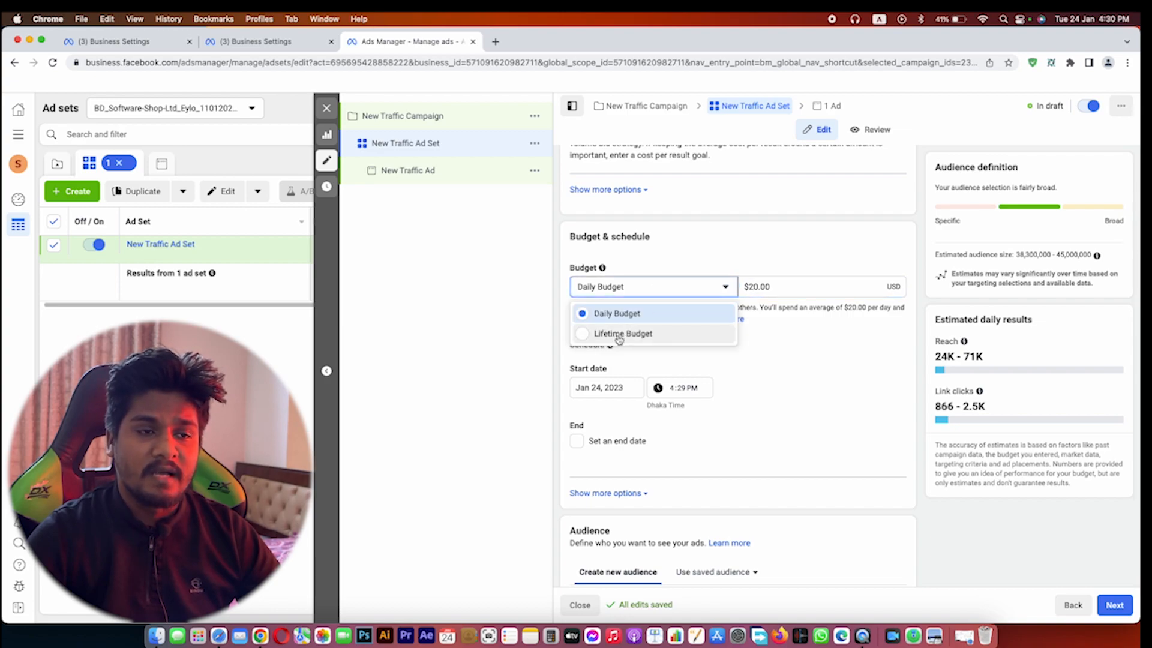
click(652, 339)
scroll(734, 400, down, 3)
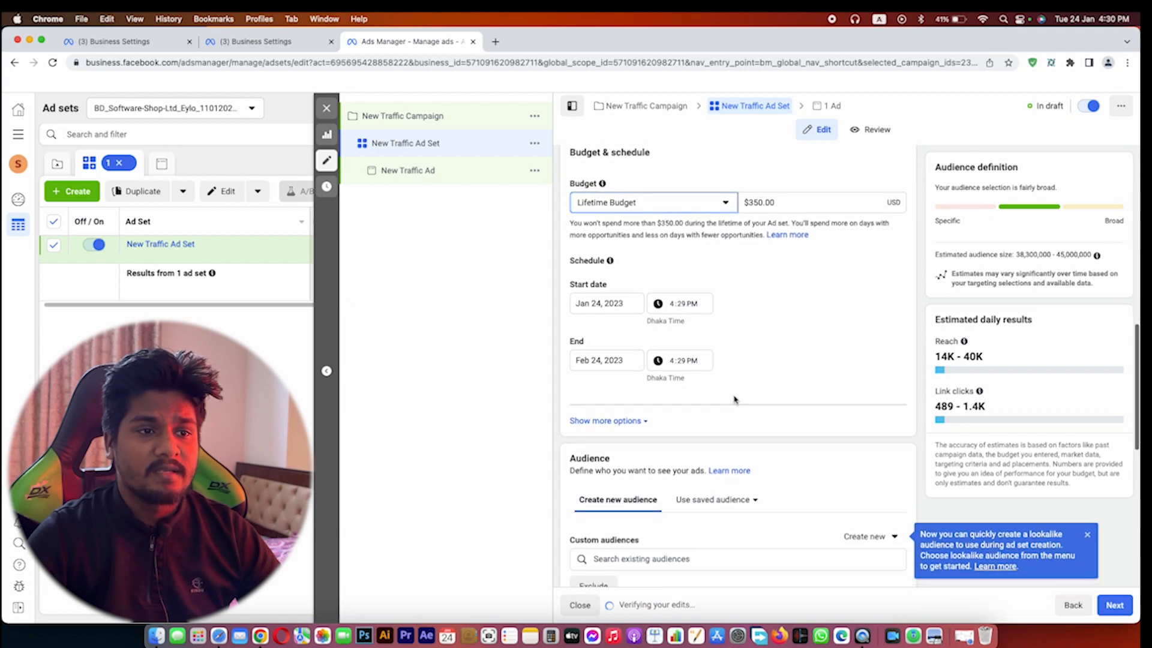
Set the ad set's schedule to end on February 28, 2023.
click(591, 362)
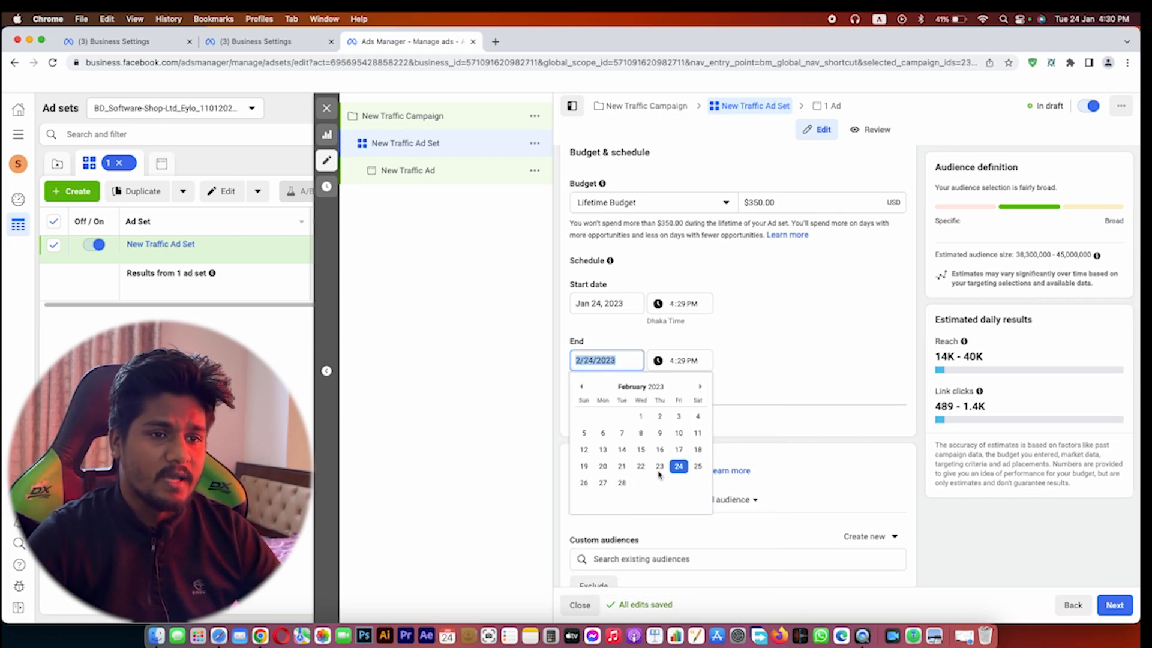
click(622, 482)
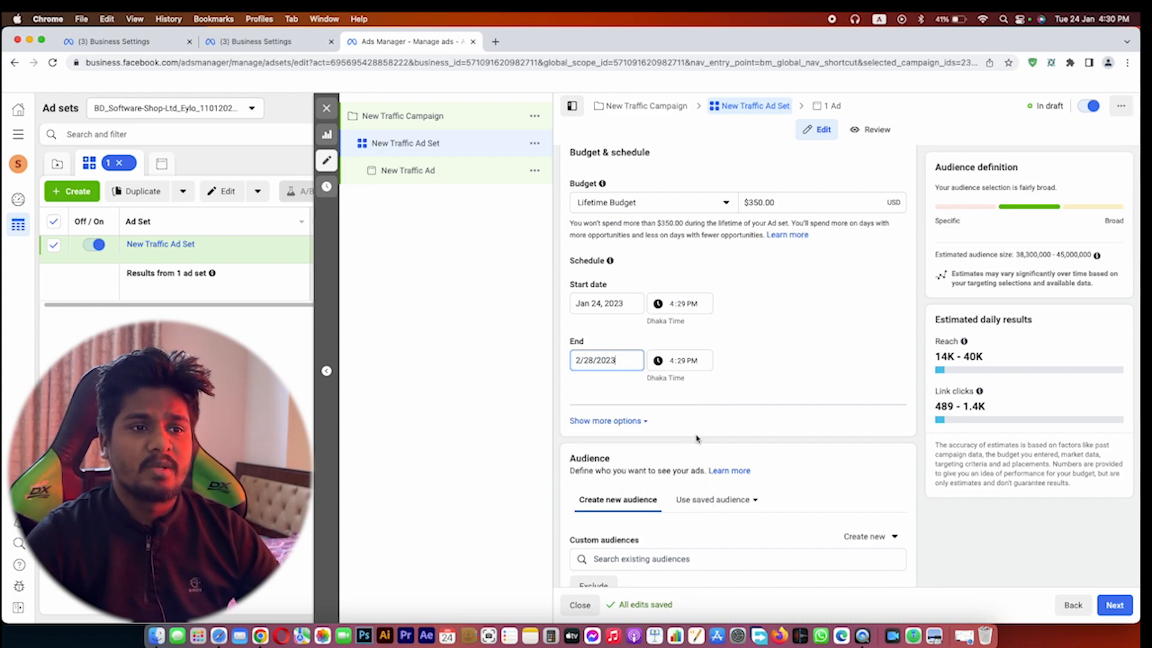
scroll(712, 377, down, 3)
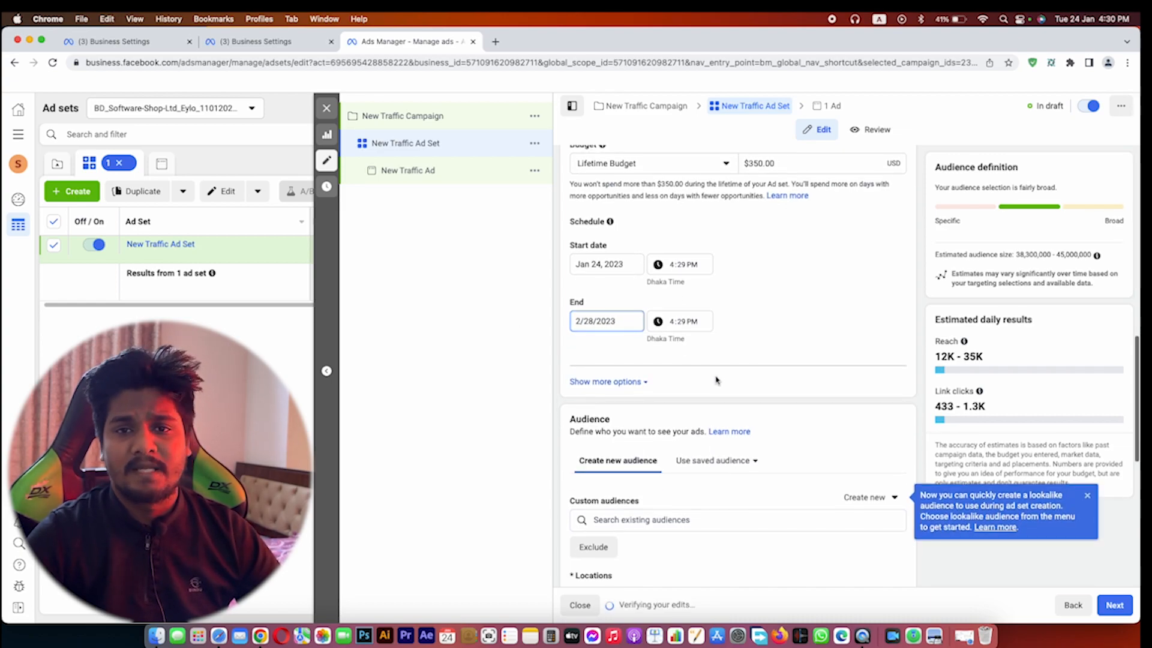
Open the location targeting of the ad set's audience for editing and review its options.
scroll(717, 380, down, 8)
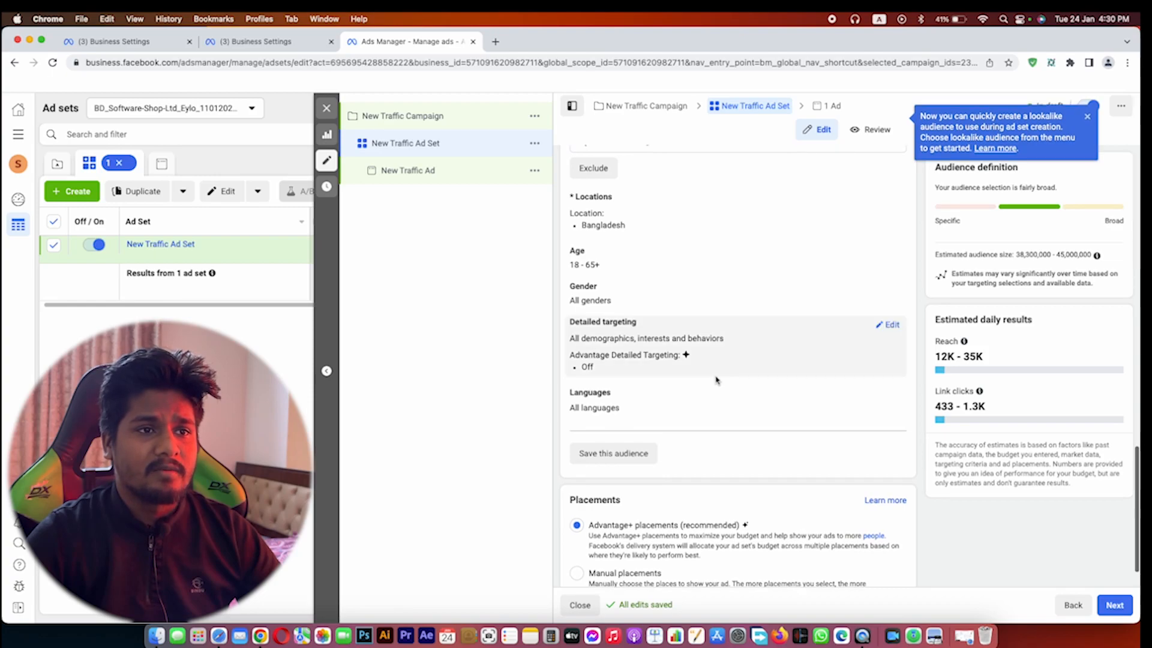
mouse_move(613, 252)
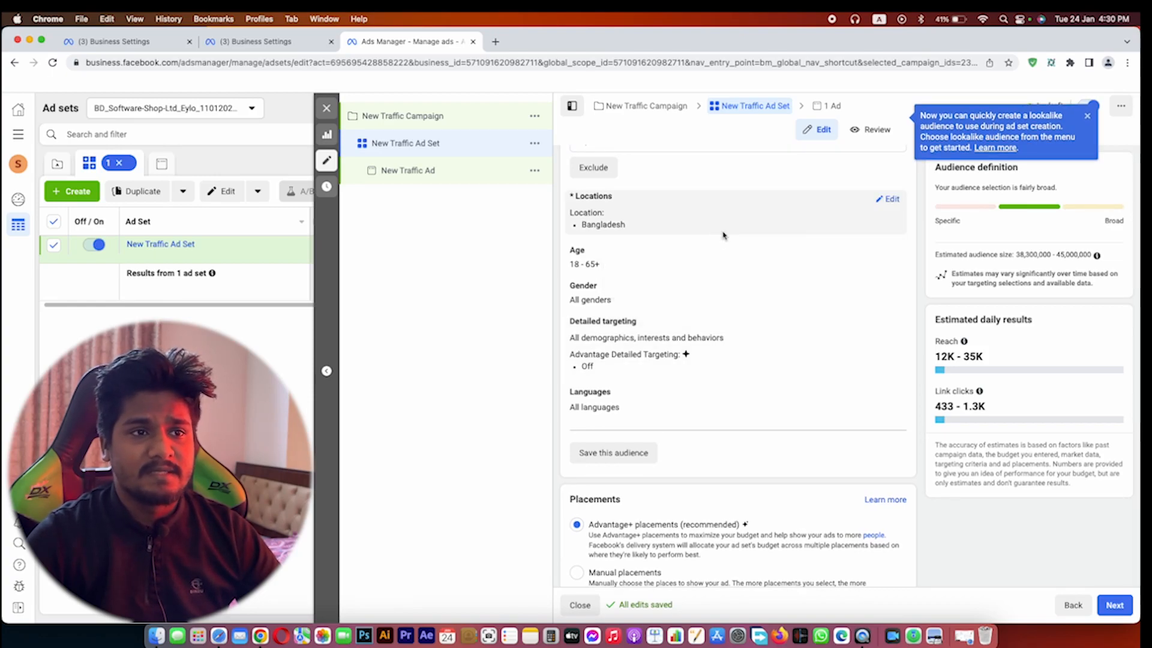
click(892, 205)
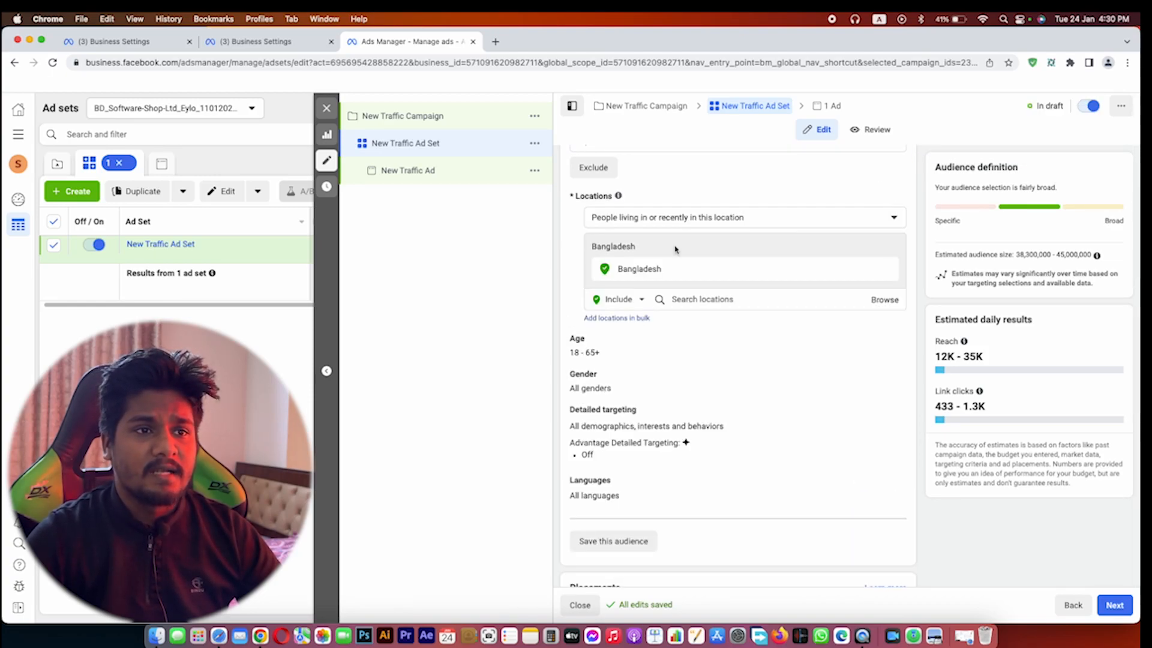
scroll(684, 274, down, 2)
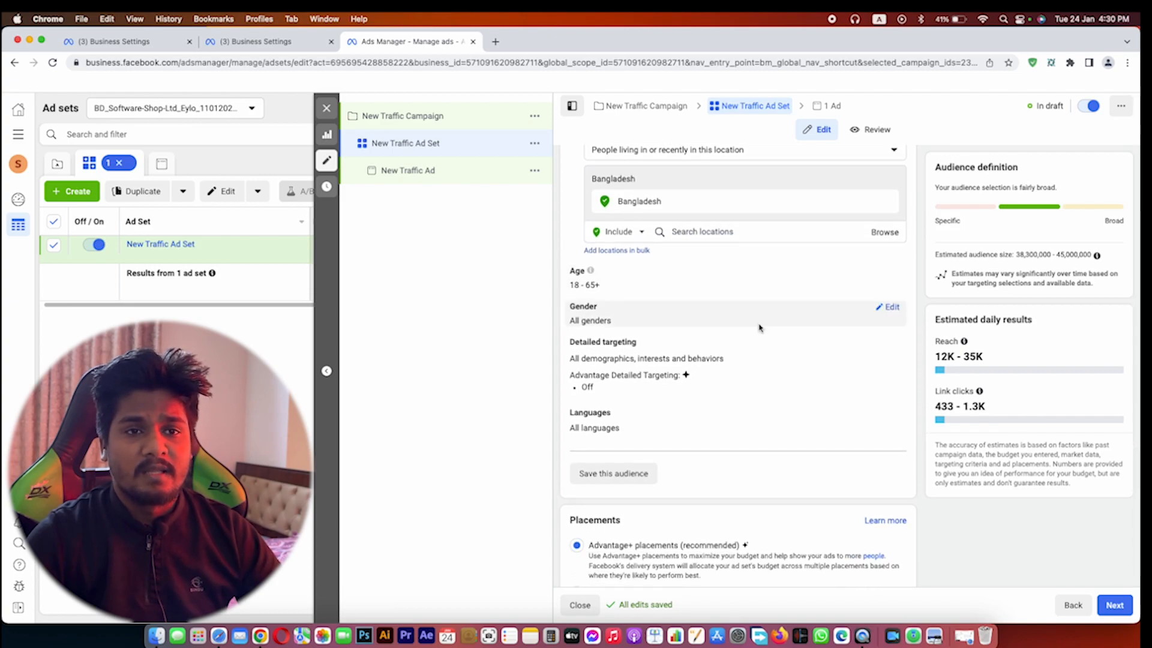
scroll(849, 296, down, 1)
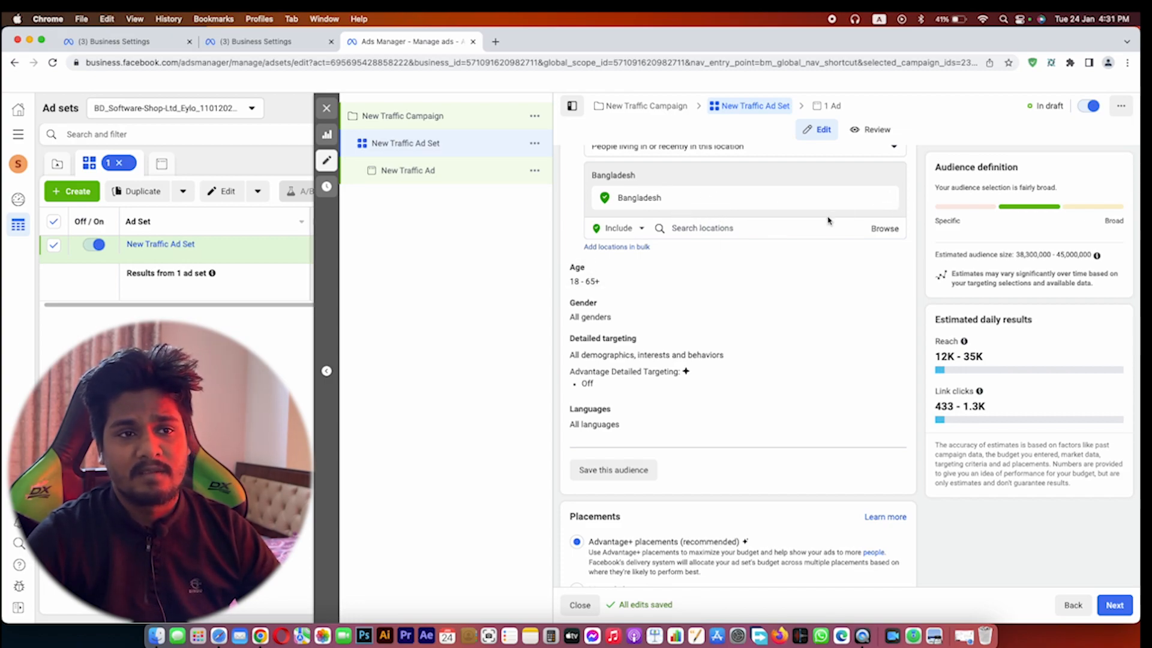
scroll(779, 238, down, 3)
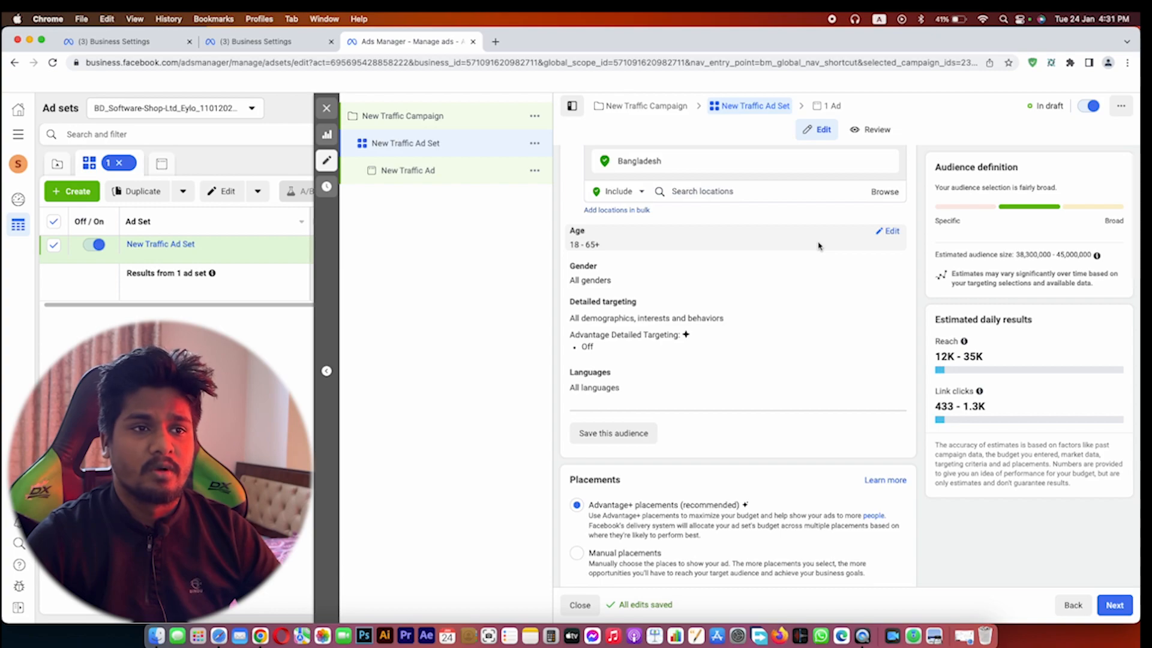
Open the audience's age and gender settings for editing and look through the minimum age choices.
click(887, 230)
click(591, 249)
scroll(603, 366, down, 2)
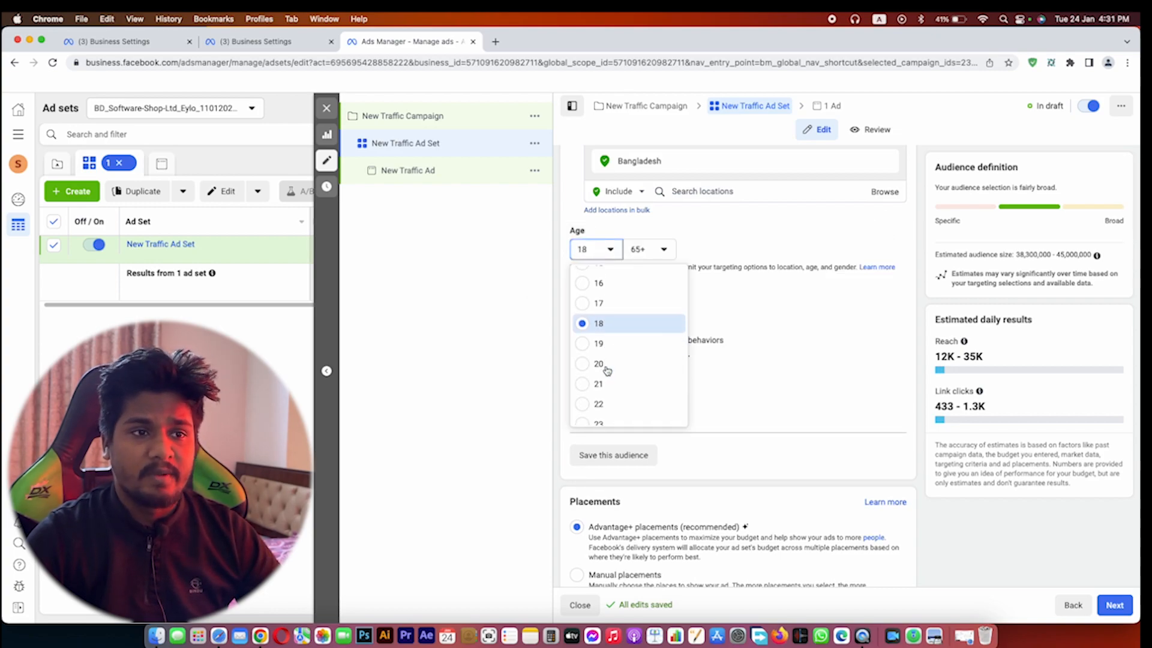
scroll(607, 369, down, 1)
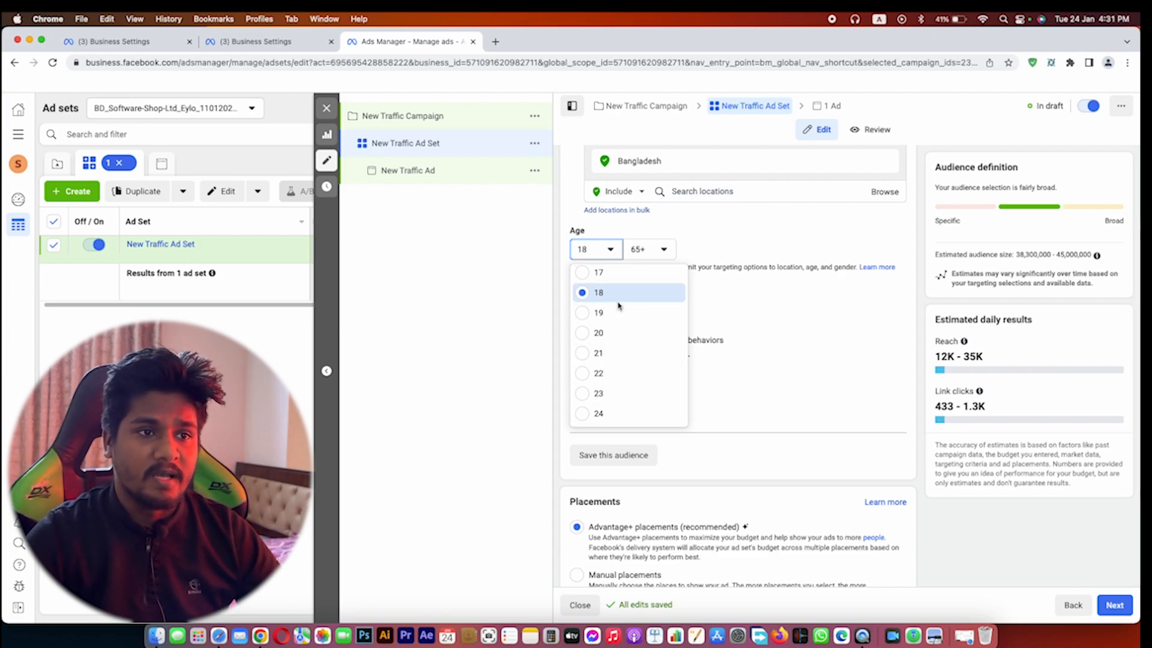
scroll(606, 308, up, 3)
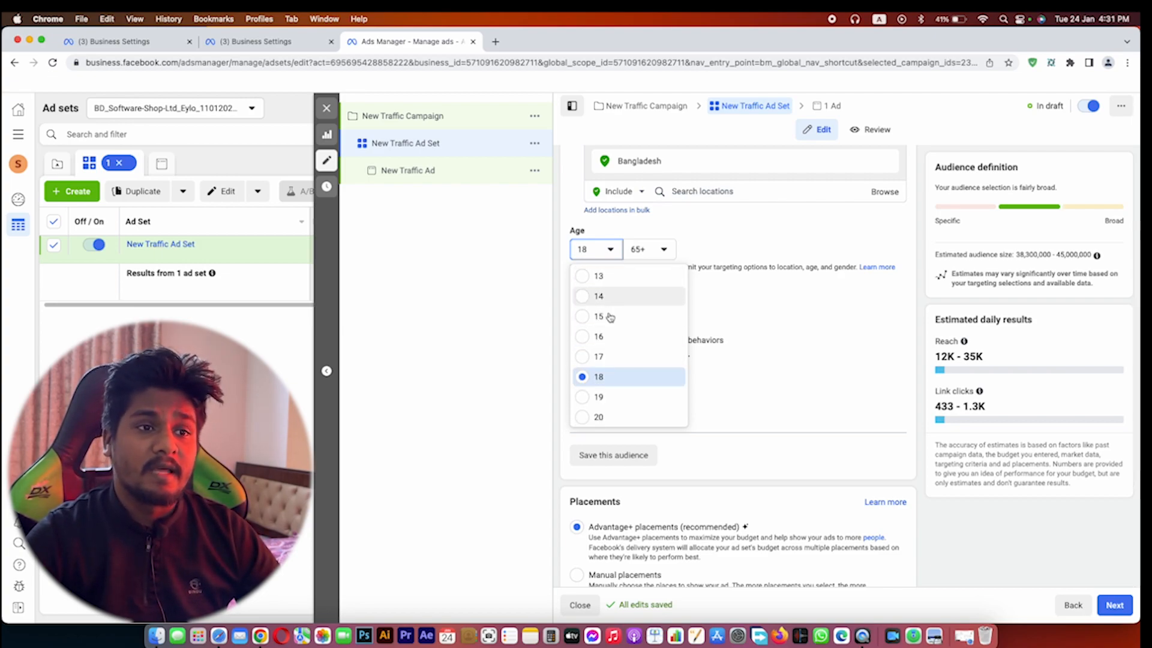
scroll(601, 383, down, 10)
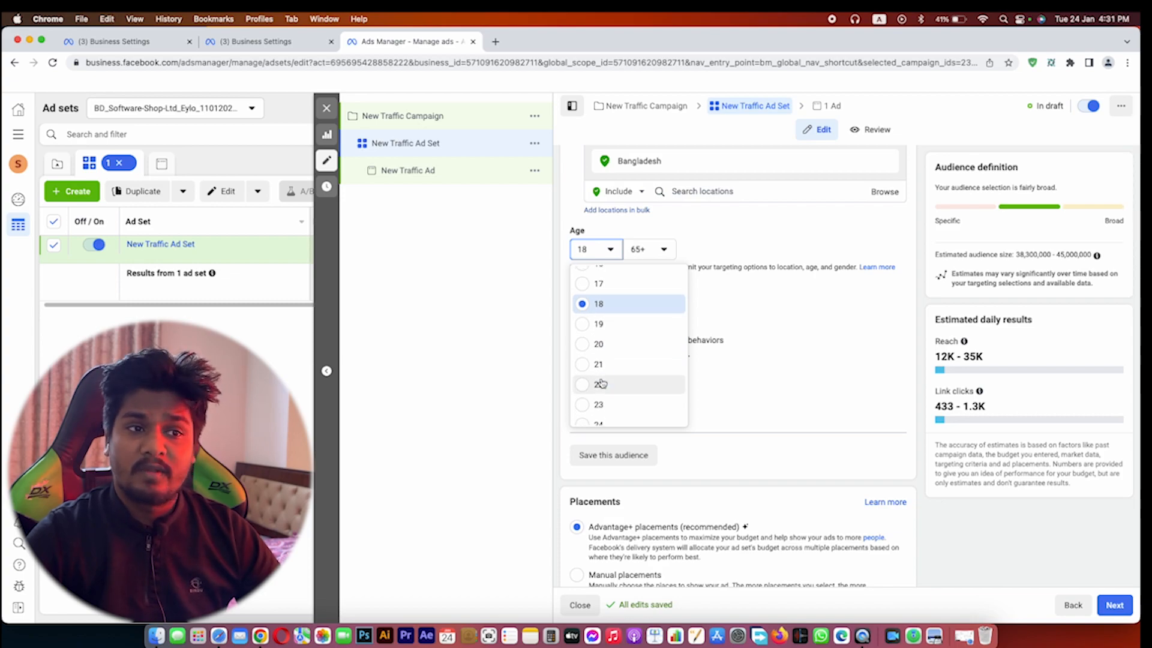
scroll(602, 383, up, 10)
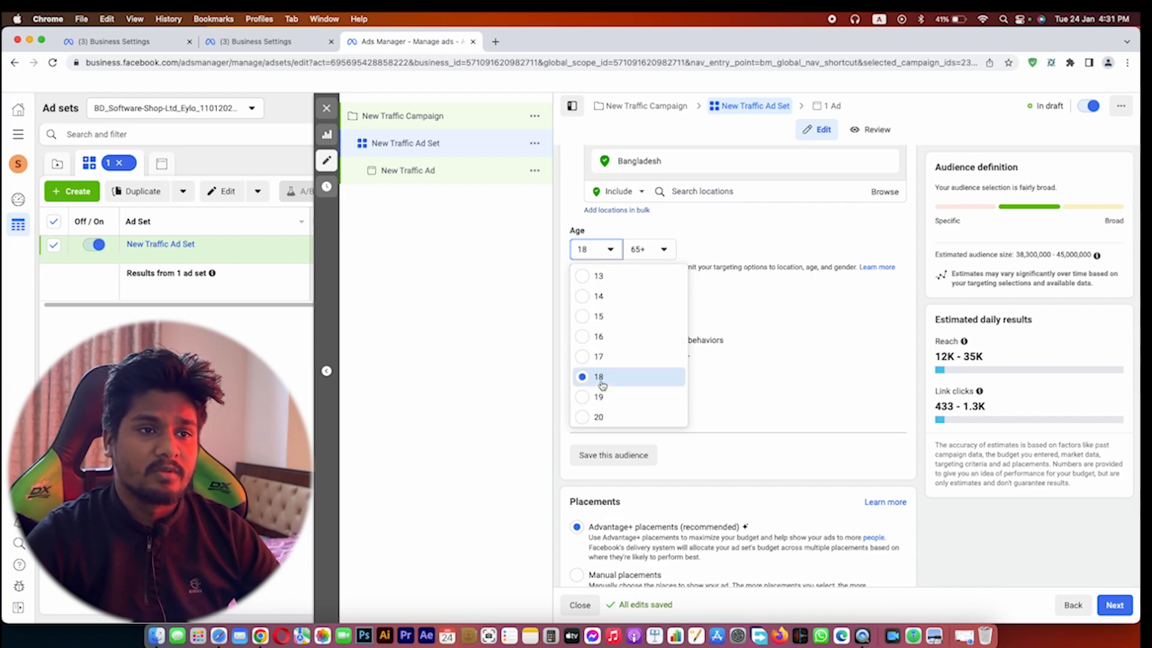
scroll(601, 384, down, 2)
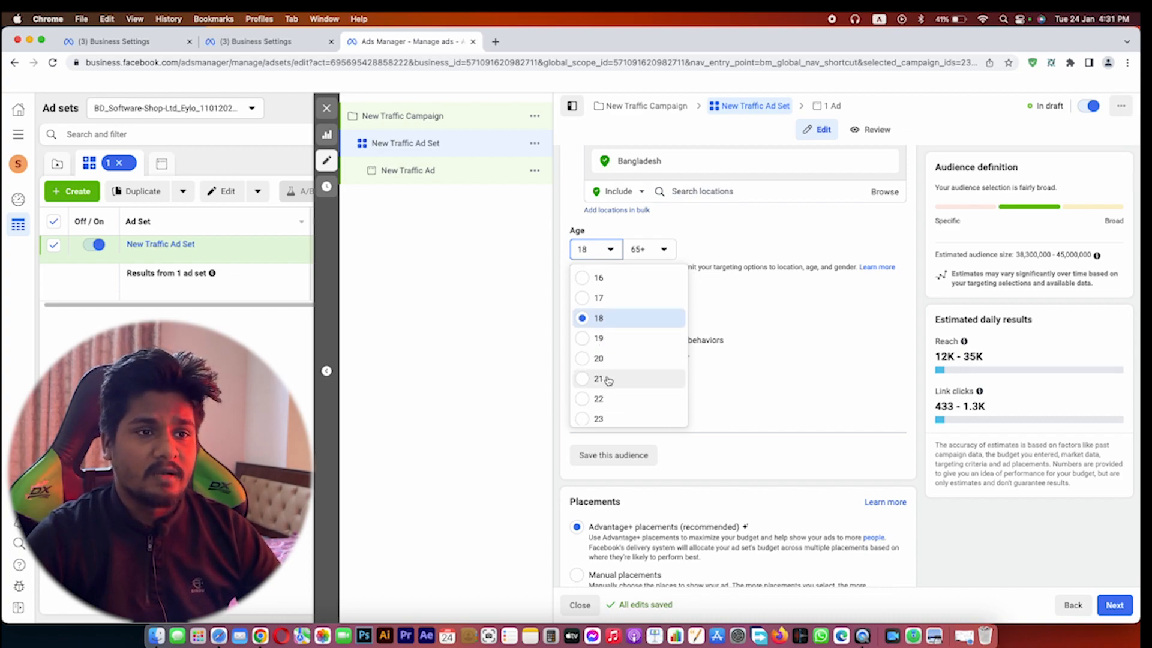
click(775, 313)
scroll(773, 327, down, 1)
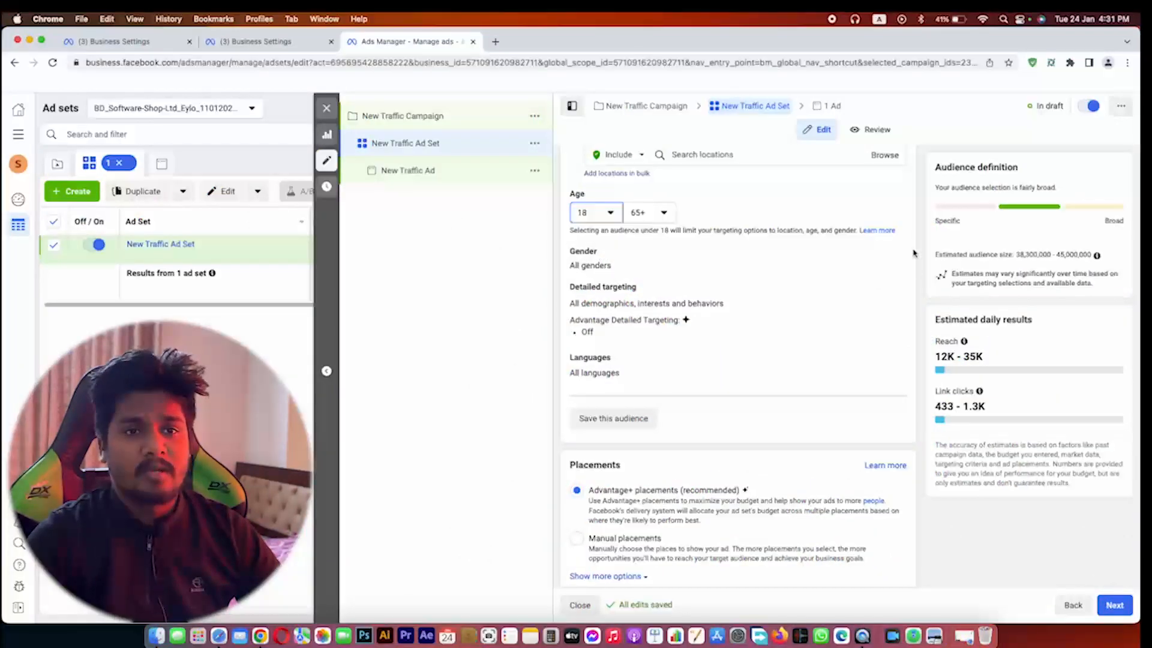
click(894, 252)
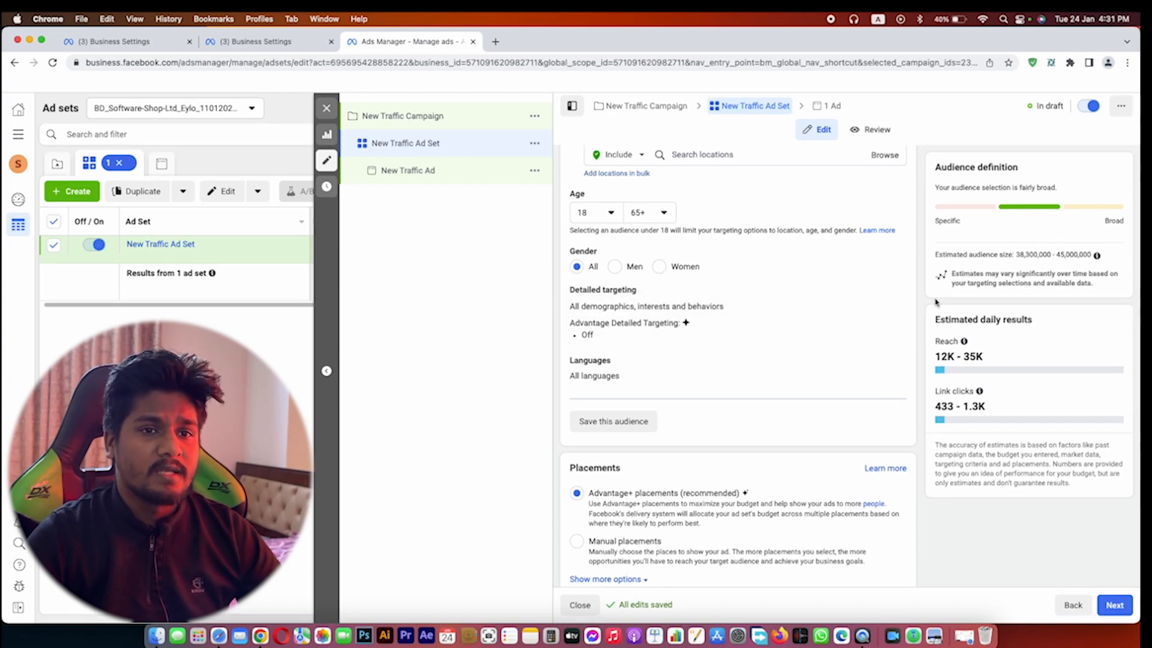
Add the suggested interests Credit cards (credit & lending) and Debit card (banking) to the audience's detailed targeting.
click(888, 294)
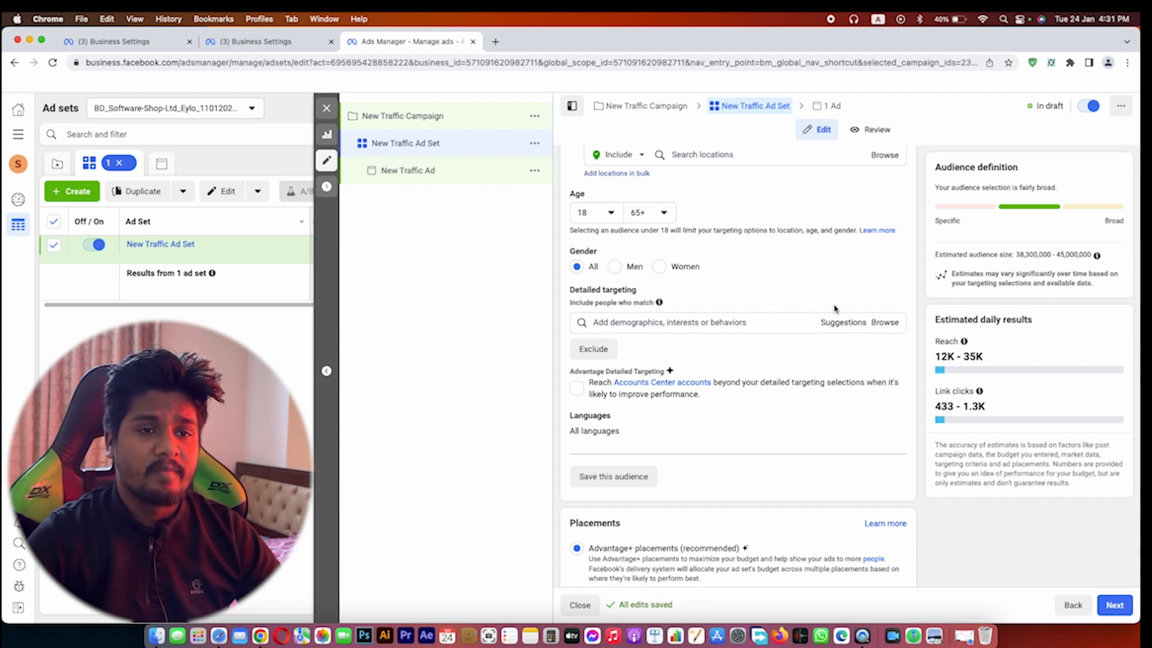
click(834, 323)
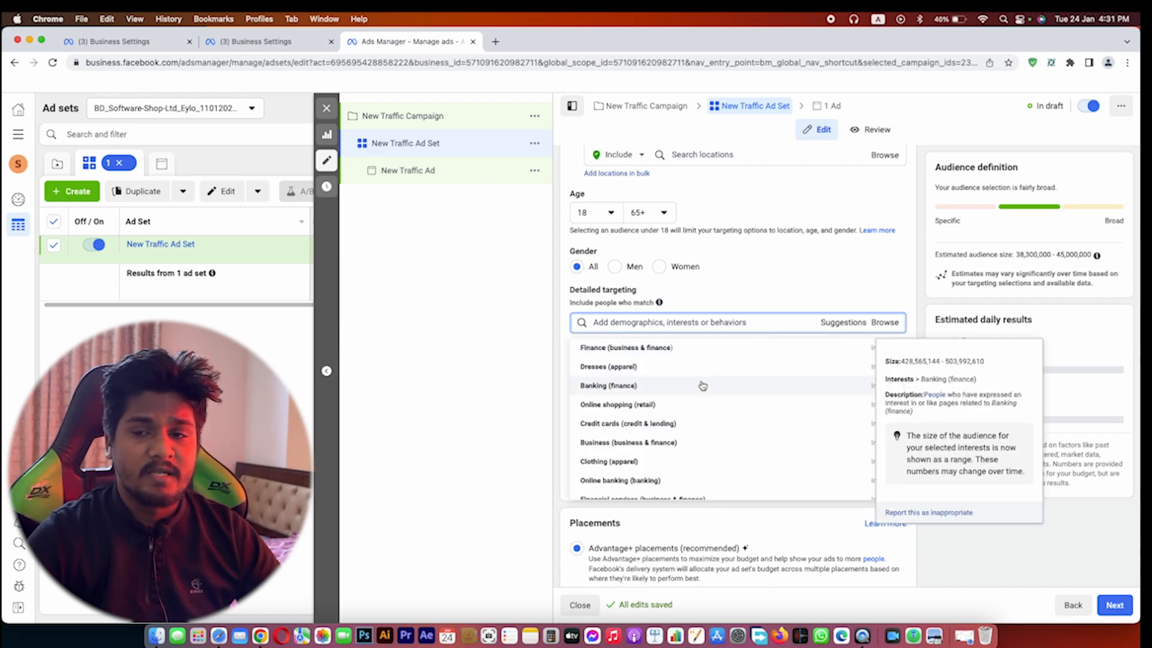
scroll(630, 401, down, 1)
click(634, 399)
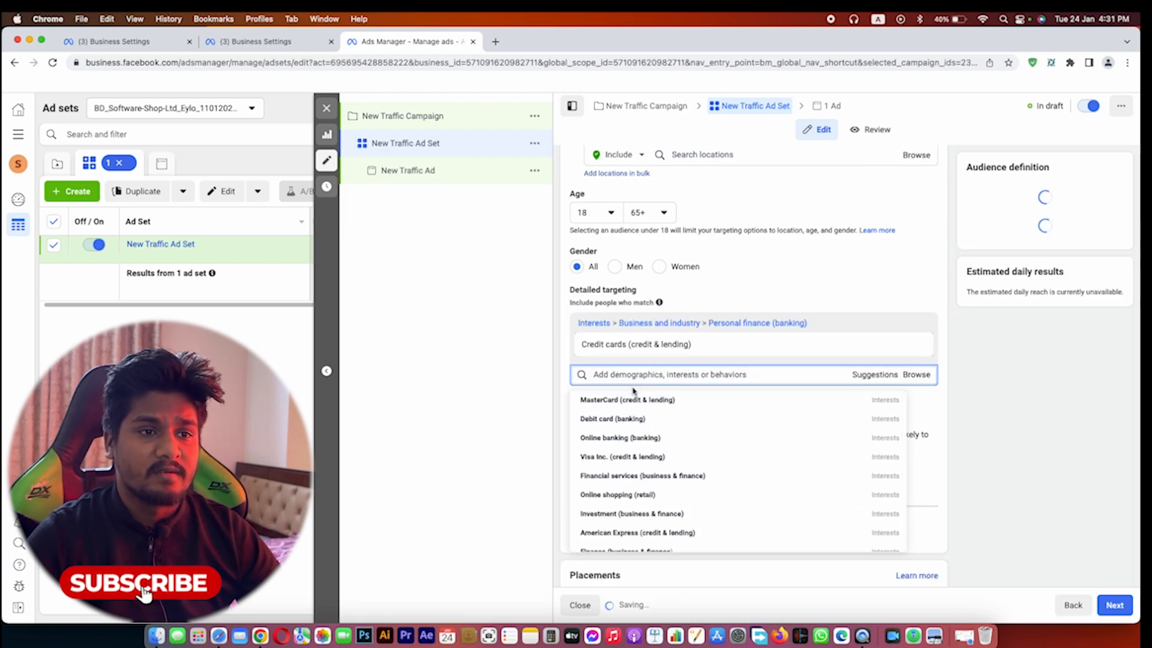
click(630, 418)
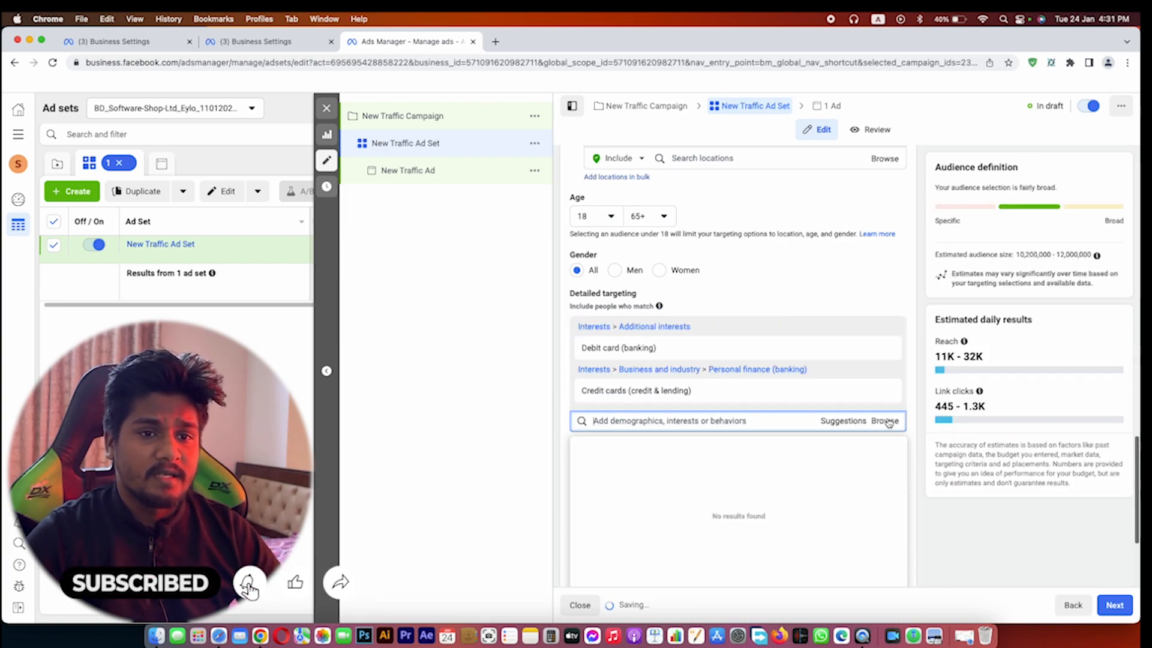
Browse the Interests categories and add Anime movies (movies) from Entertainment > Movies to the detailed targeting.
click(889, 422)
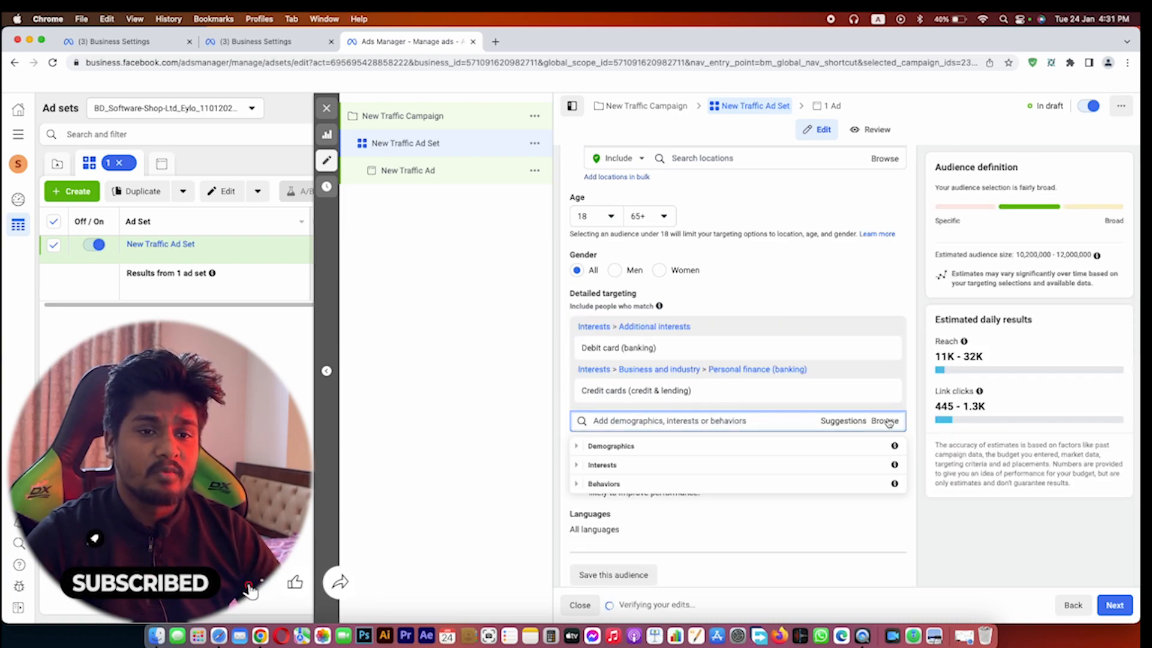
click(616, 466)
click(630, 478)
click(648, 503)
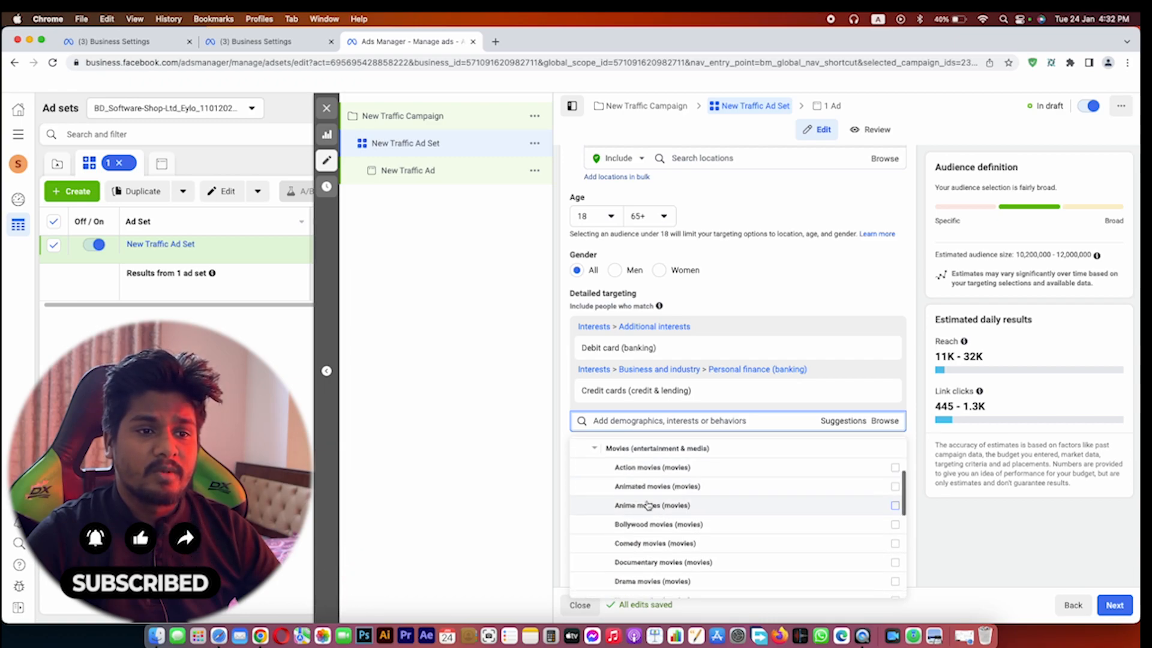
click(750, 502)
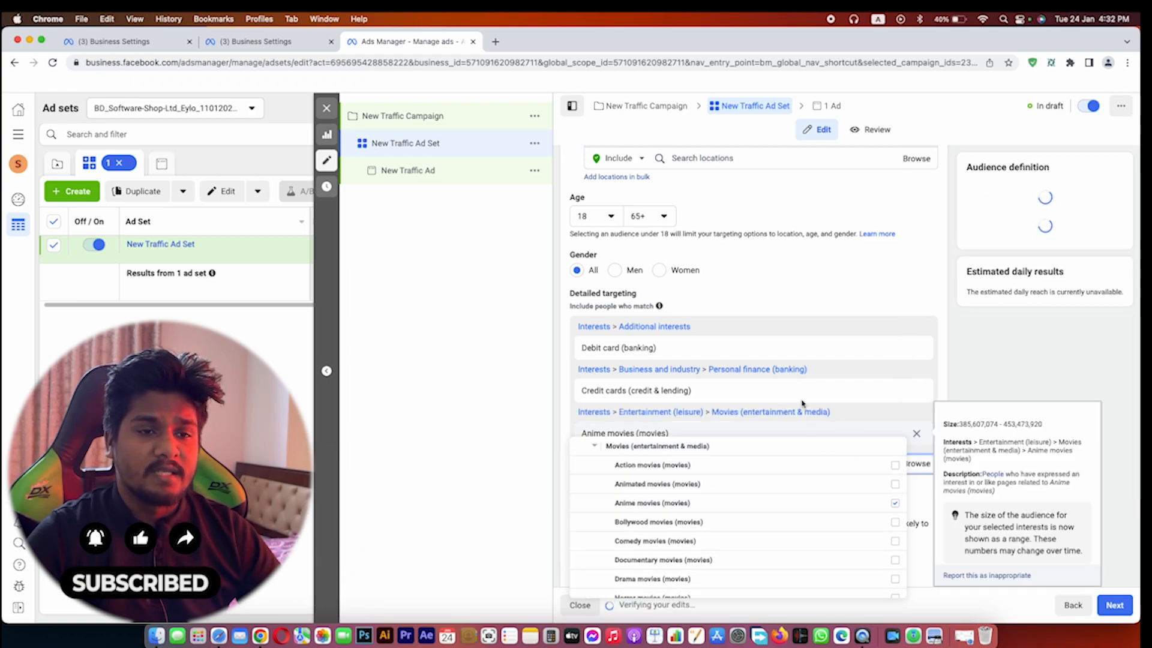
click(783, 308)
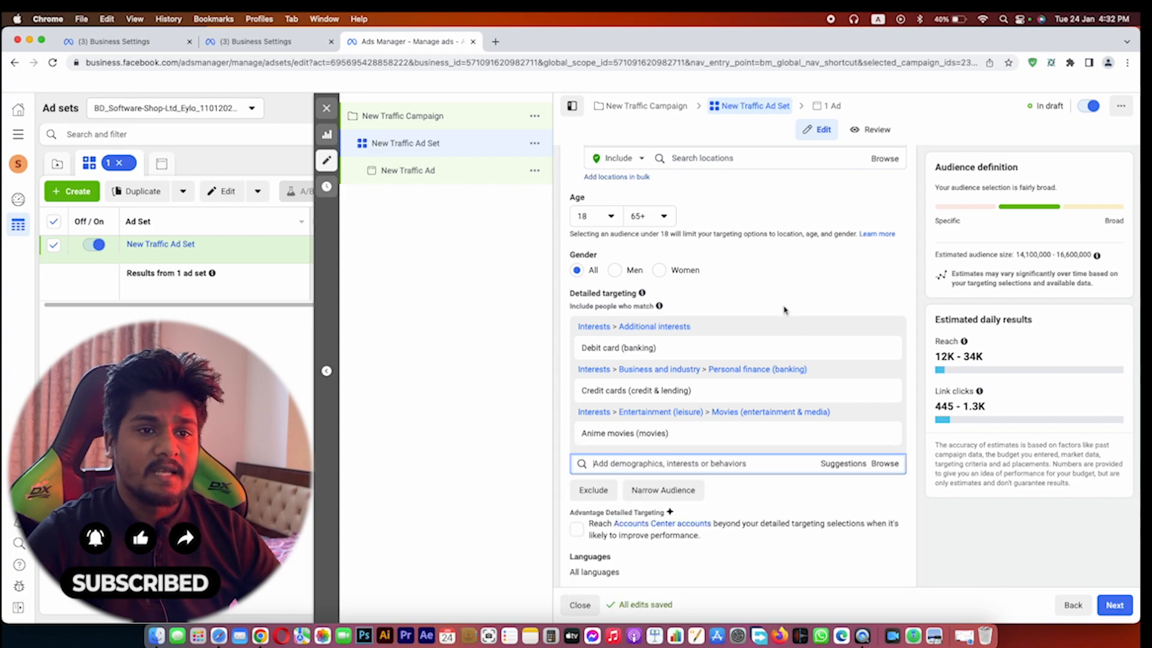
Review the remaining audience settings and the summary offered for saving the audience, then cancel without saving.
scroll(857, 444, down, 2)
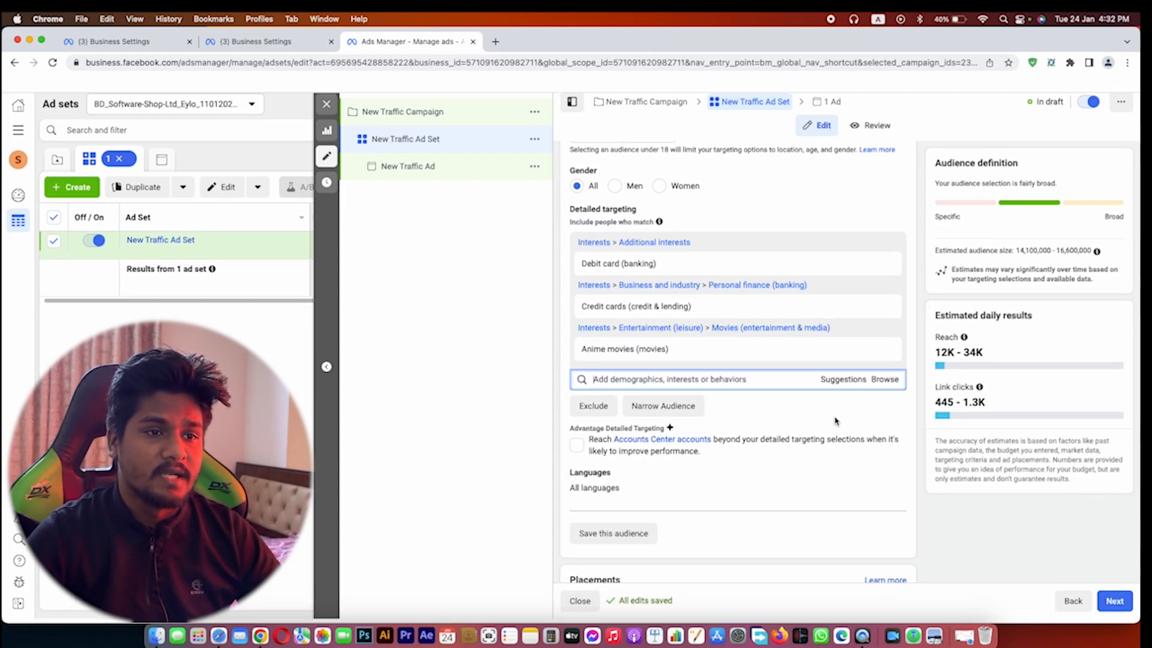
scroll(780, 435, down, 3)
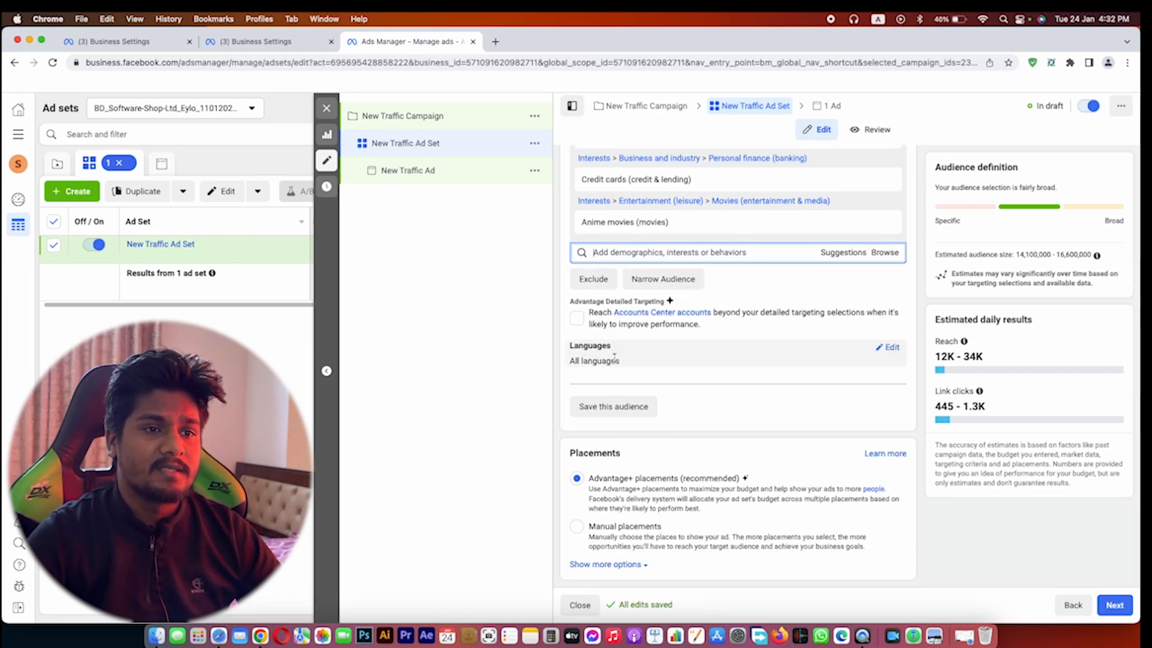
scroll(707, 408, up, 1)
scroll(707, 408, down, 1)
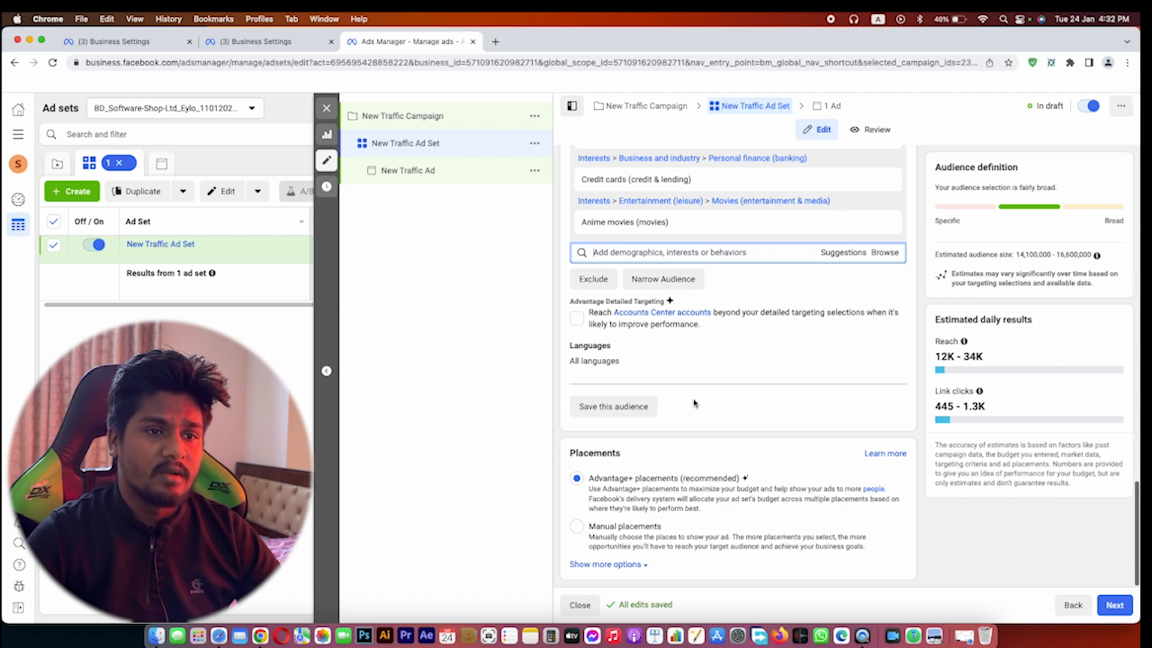
mouse_move(581, 175)
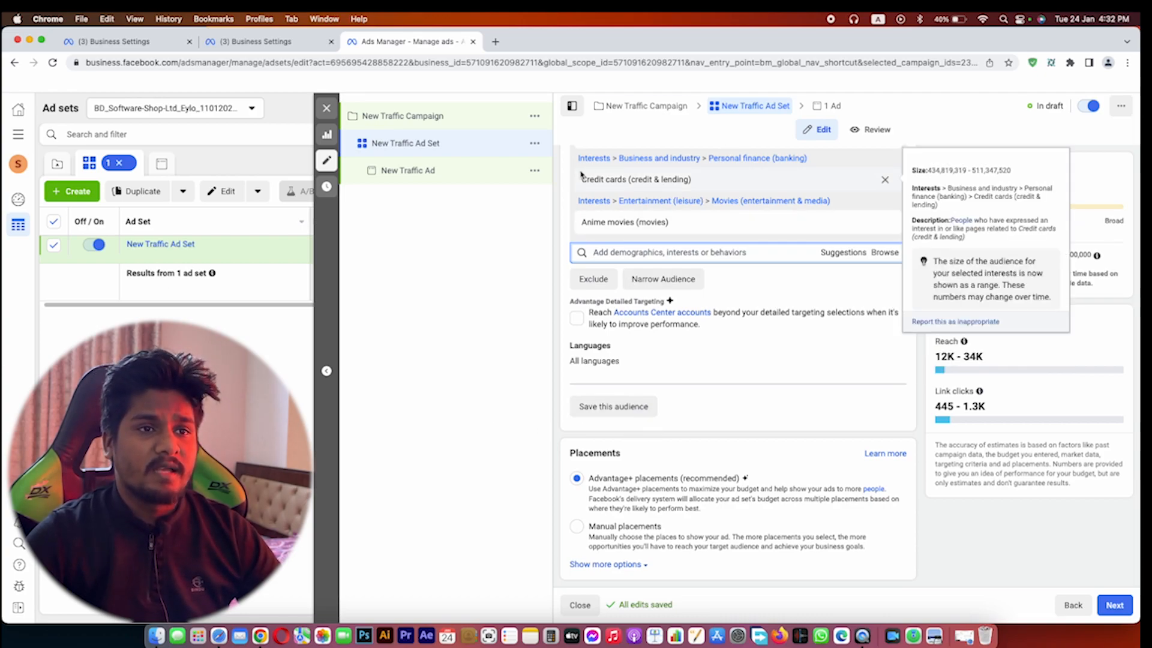
click(604, 408)
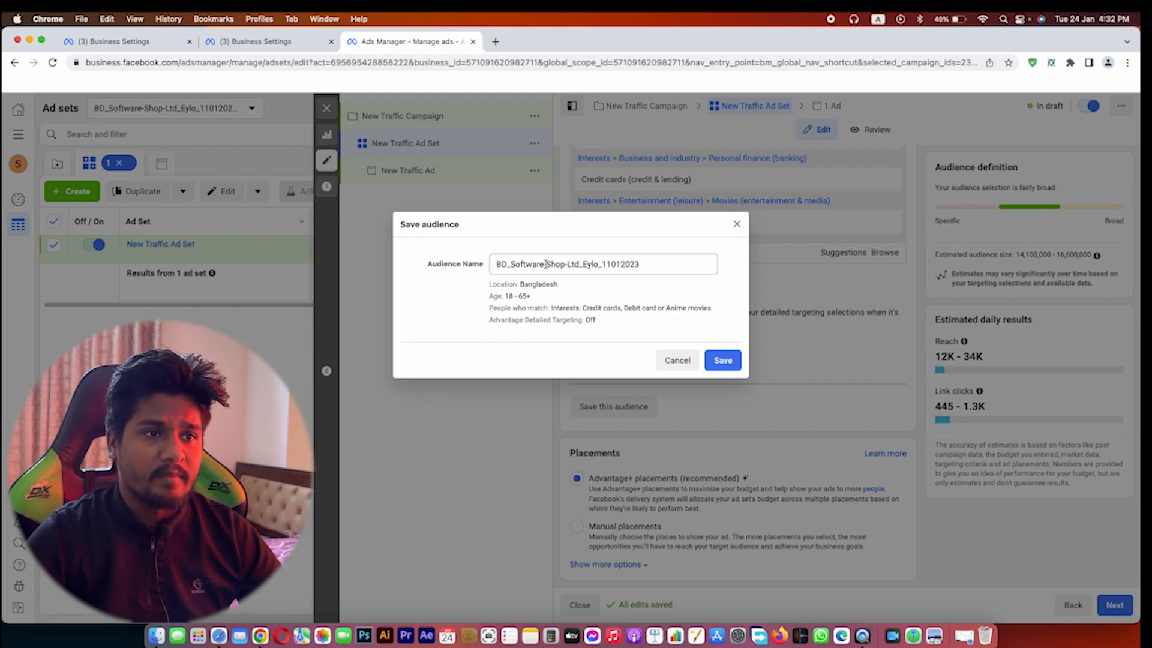
click(674, 358)
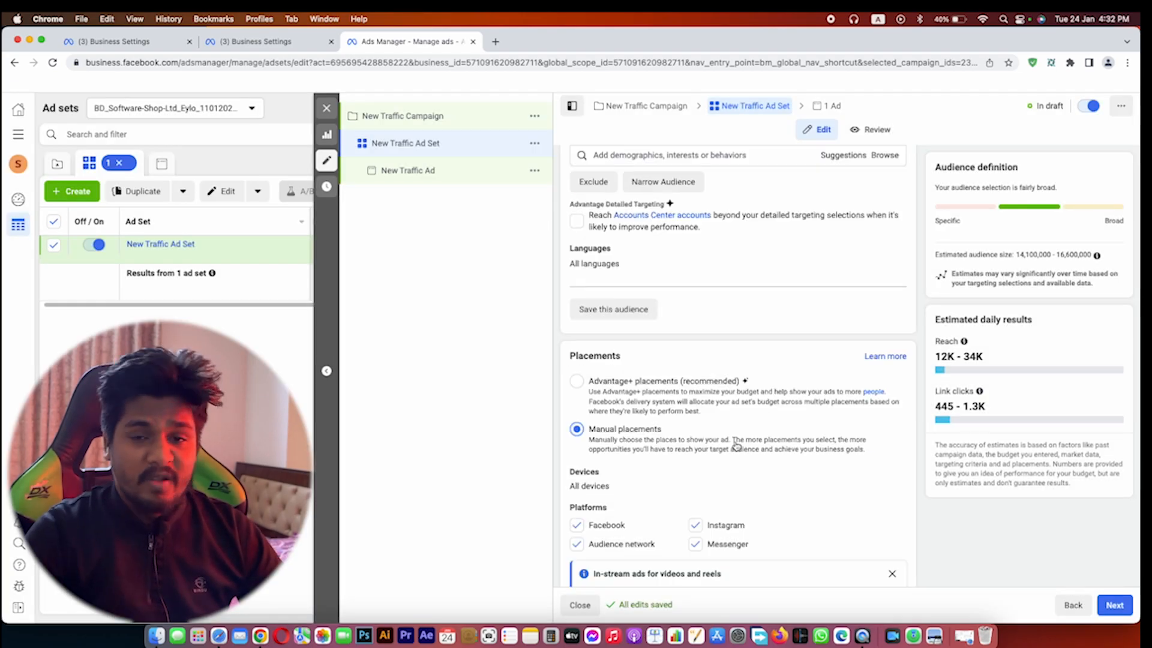
Limit the manual placements to Facebook by deselecting the Instagram, Messenger and Audience network platforms.
scroll(737, 442, down, 1)
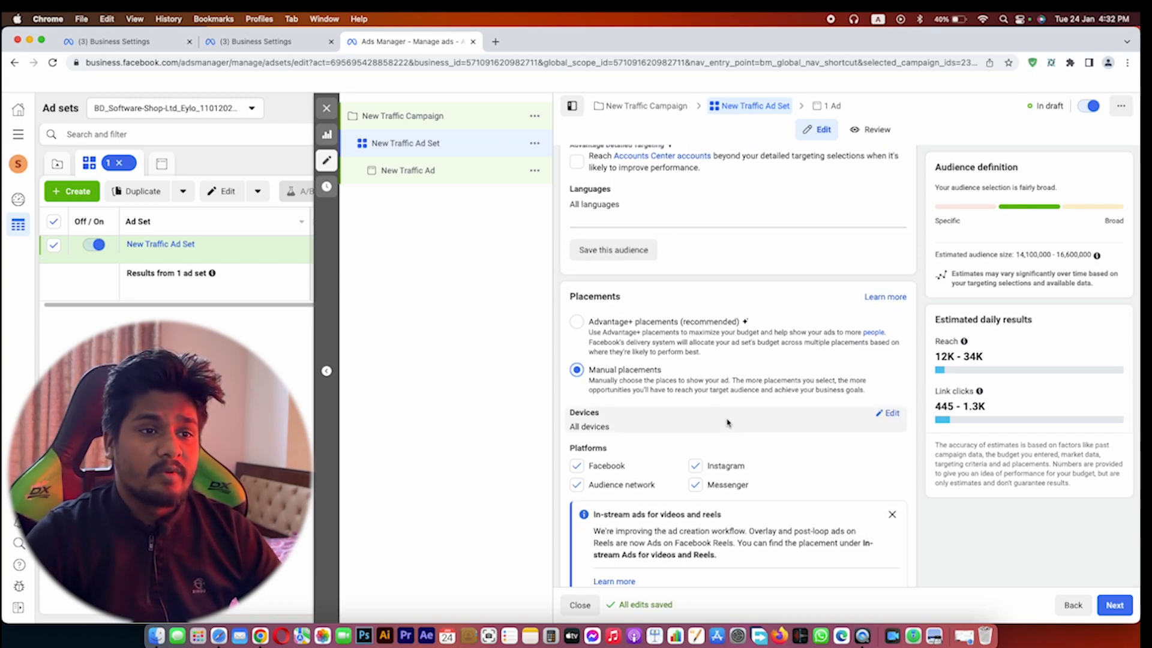
scroll(680, 387, down, 5)
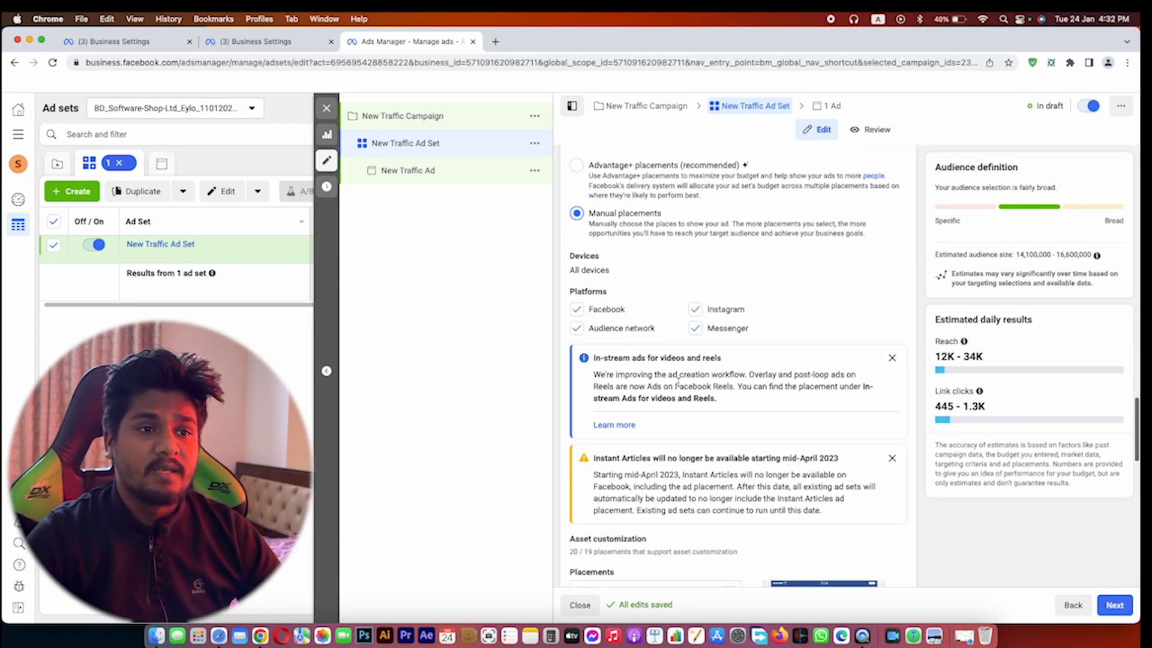
click(696, 311)
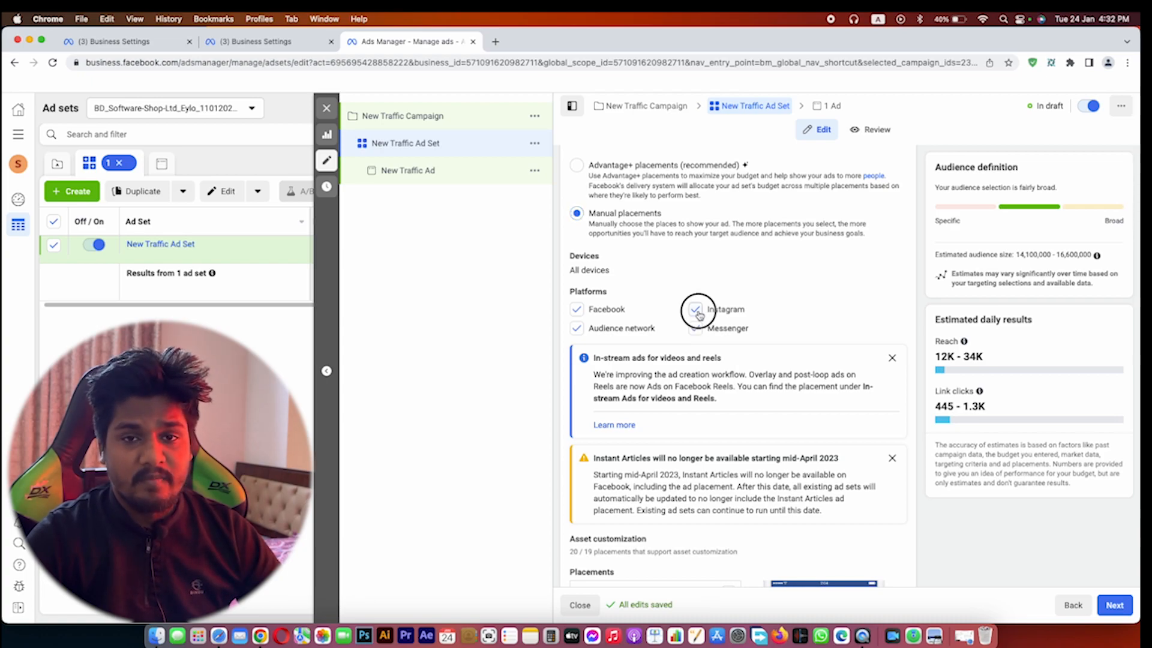
click(709, 328)
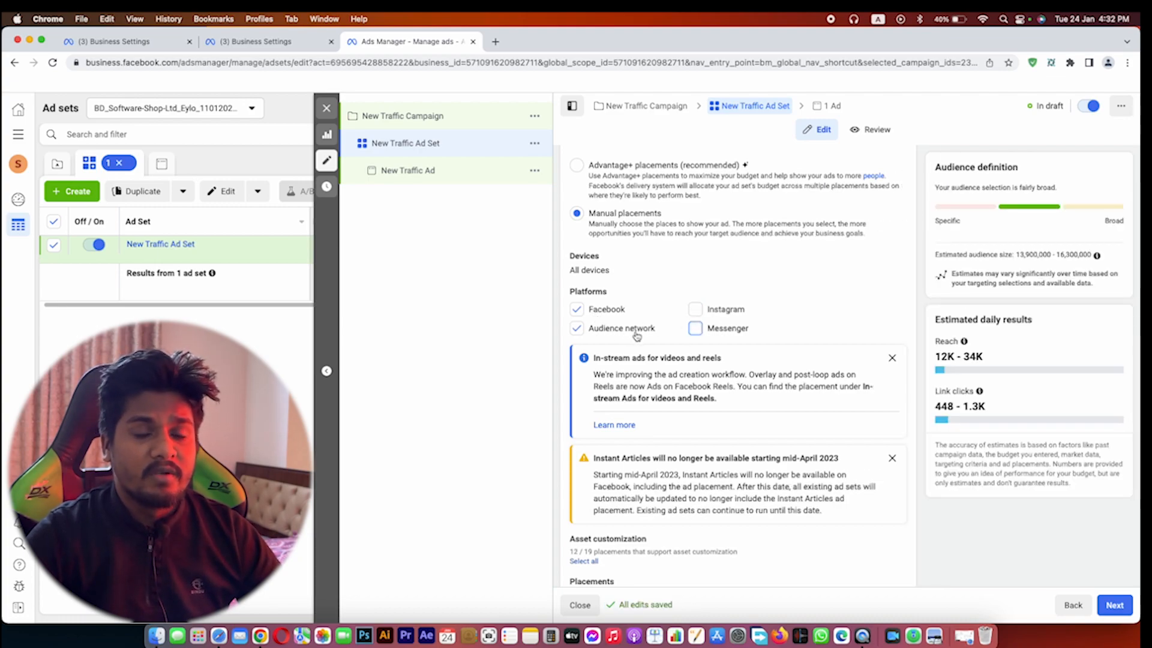
scroll(637, 329, down, 1)
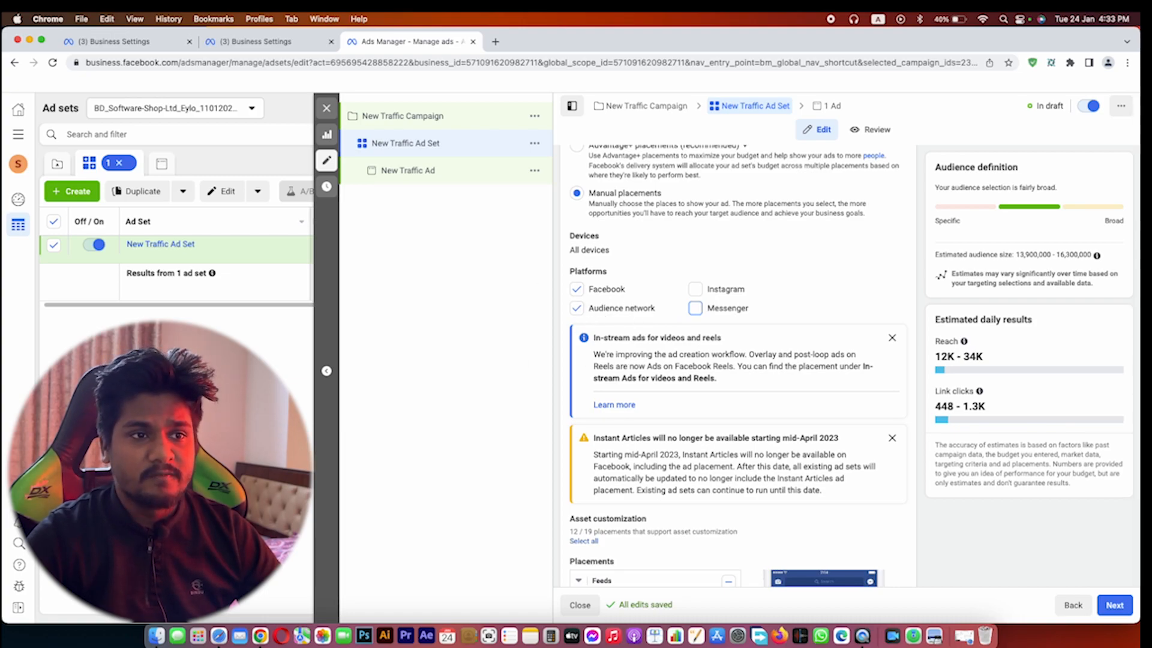
click(578, 310)
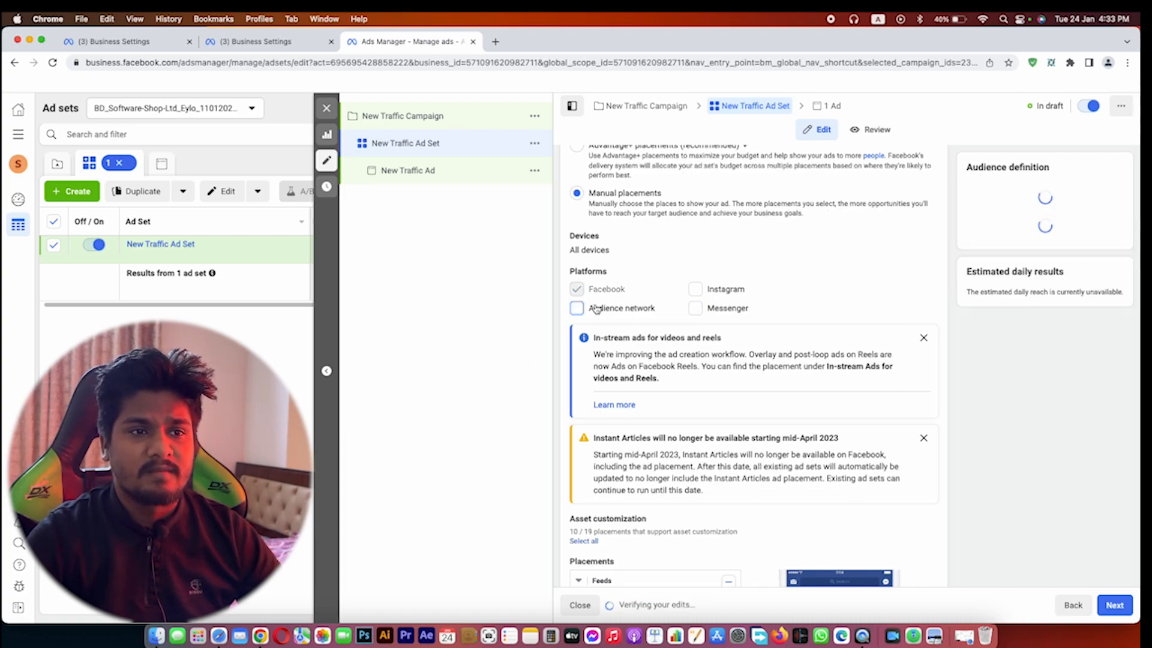
scroll(600, 315, down, 5)
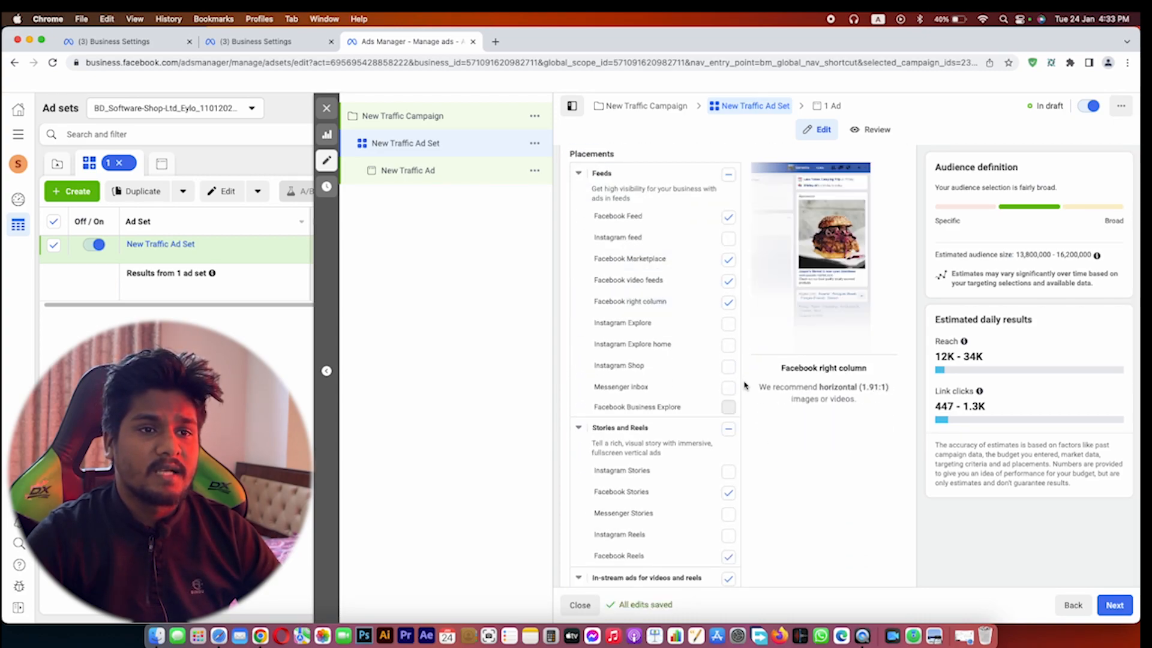
Deselect the Facebook Instant Articles and Facebook search results placements, and check the rest of the placement list.
scroll(750, 396, down, 8)
scroll(750, 396, down, 1)
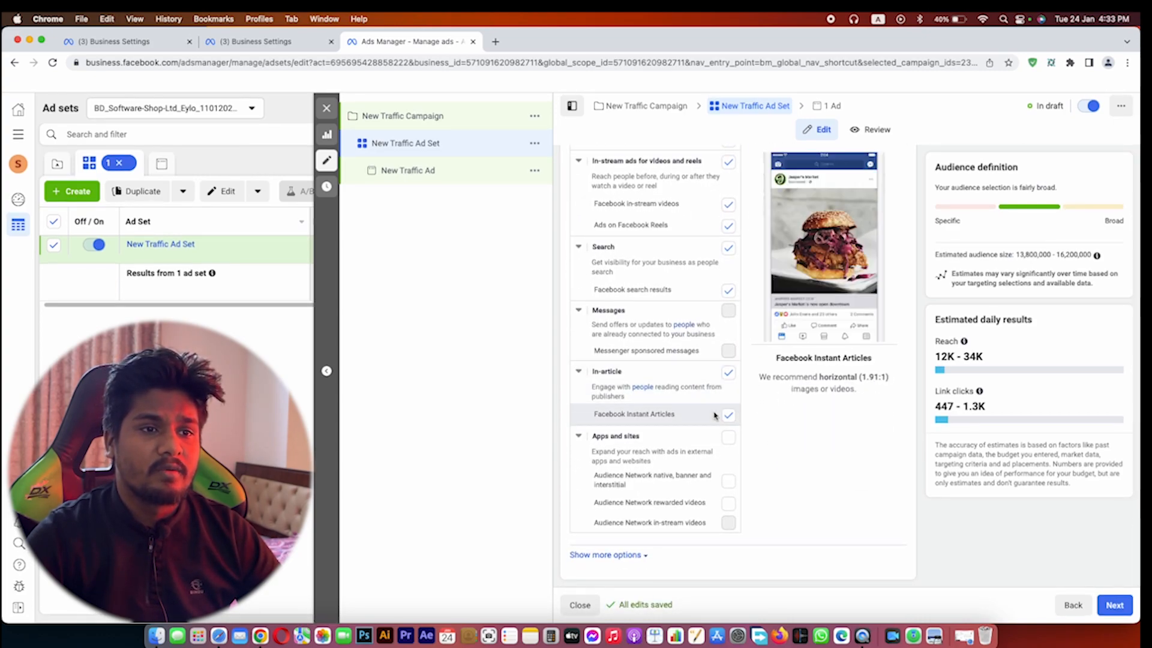
click(728, 414)
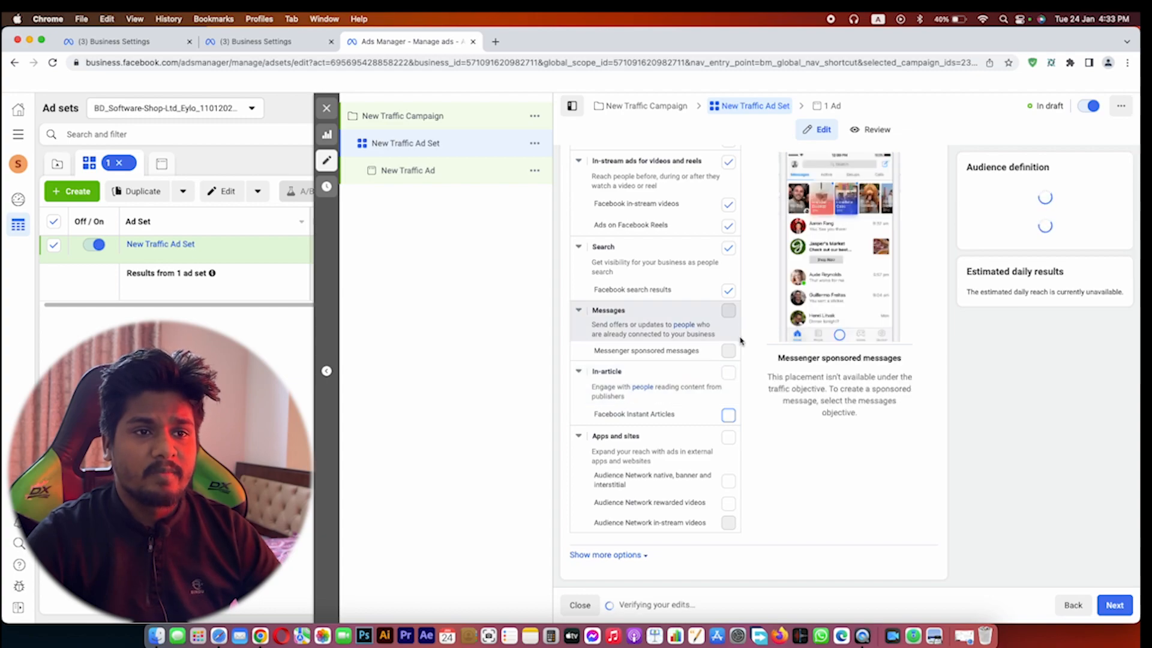
scroll(690, 336, up, 1)
click(725, 325)
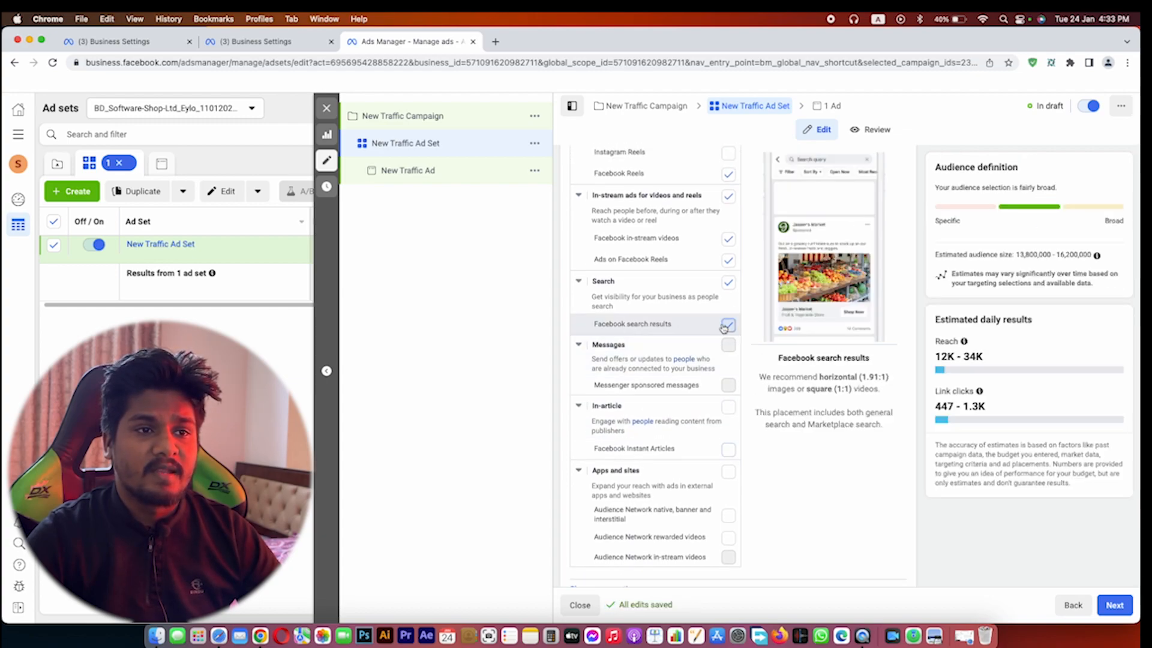
scroll(724, 327, up, 10)
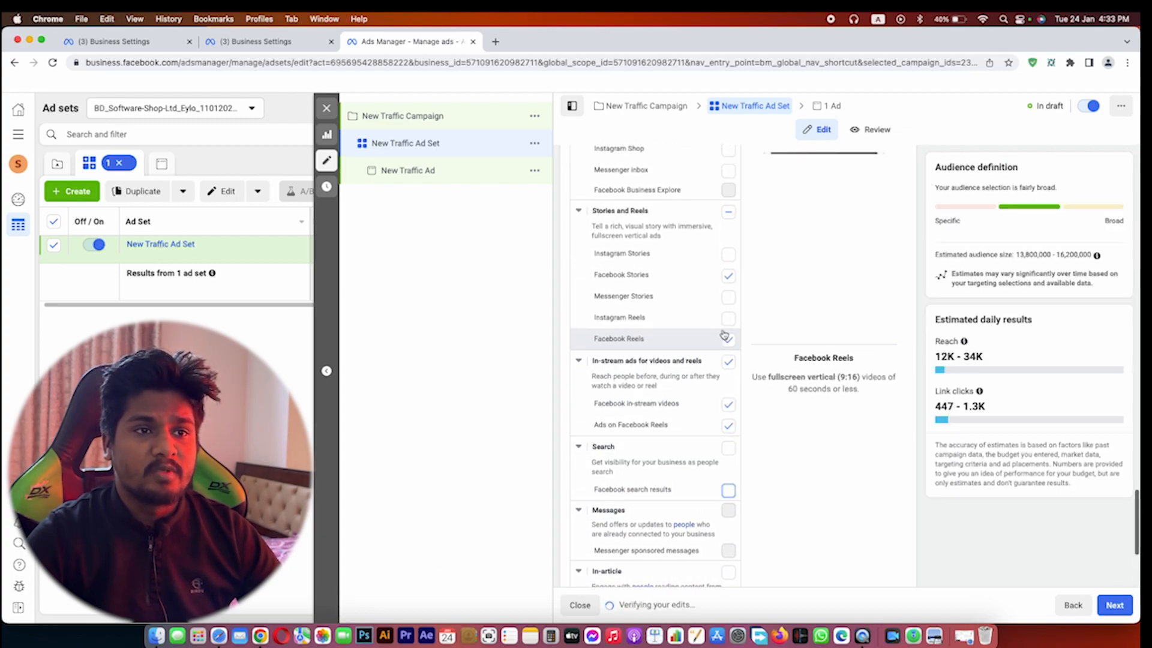
scroll(723, 335, down, 10)
scroll(671, 317, up, 6)
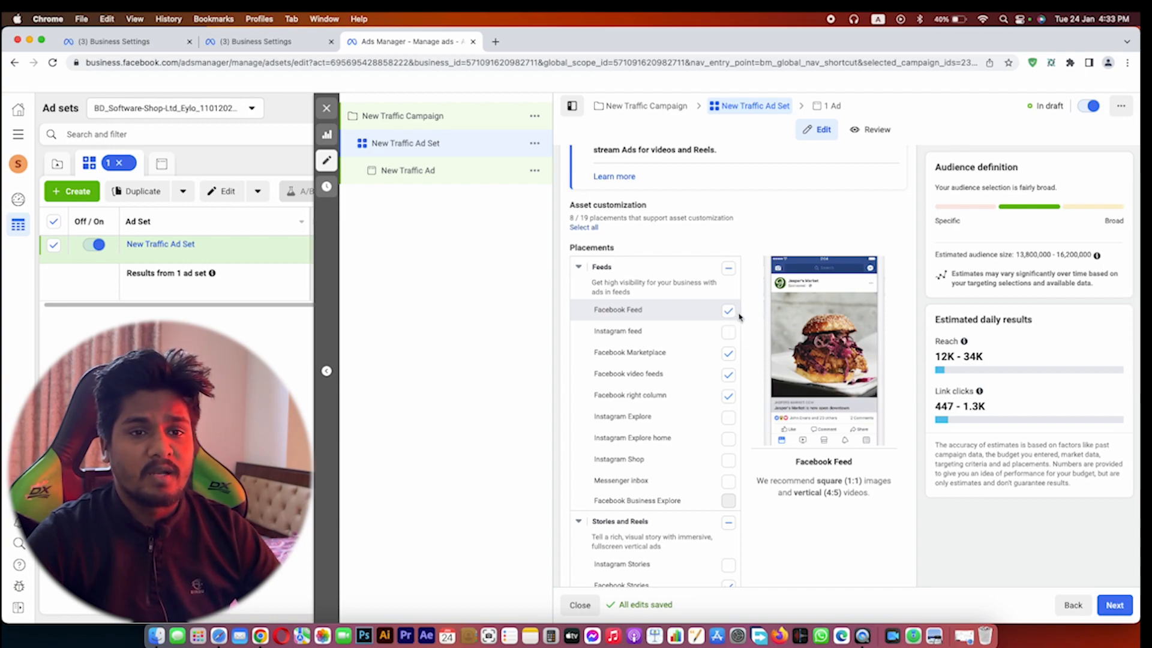
scroll(738, 316, down, 10)
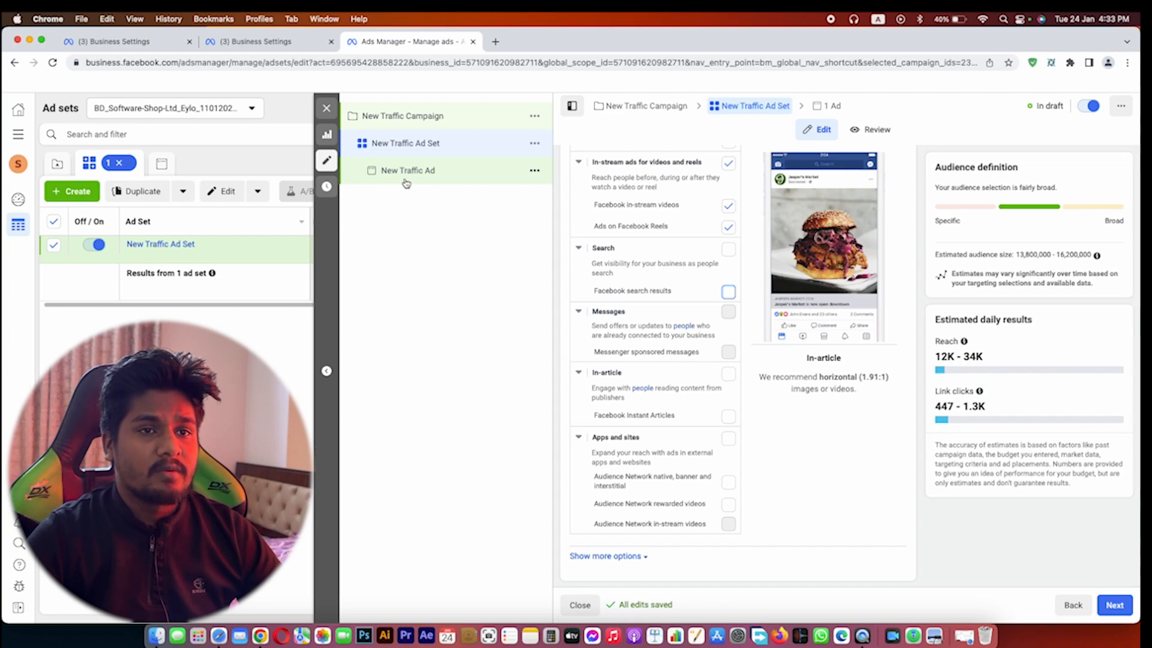
Continue to the ad level and set Eylo from the MB business as the ad's Facebook Page.
click(1113, 605)
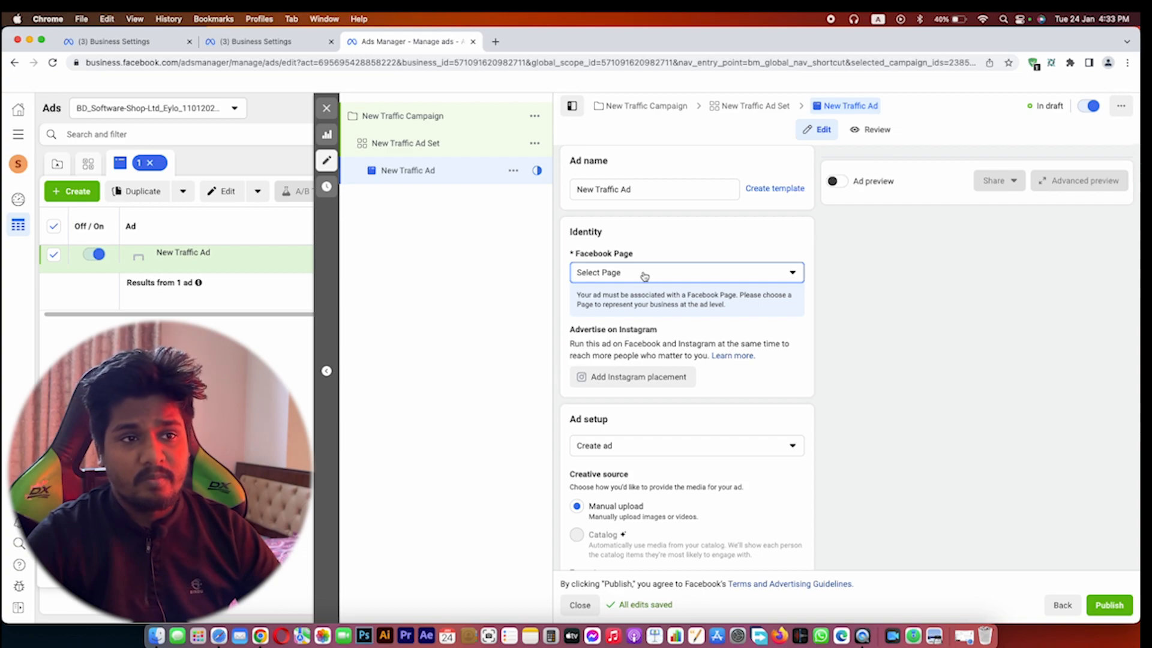
click(644, 275)
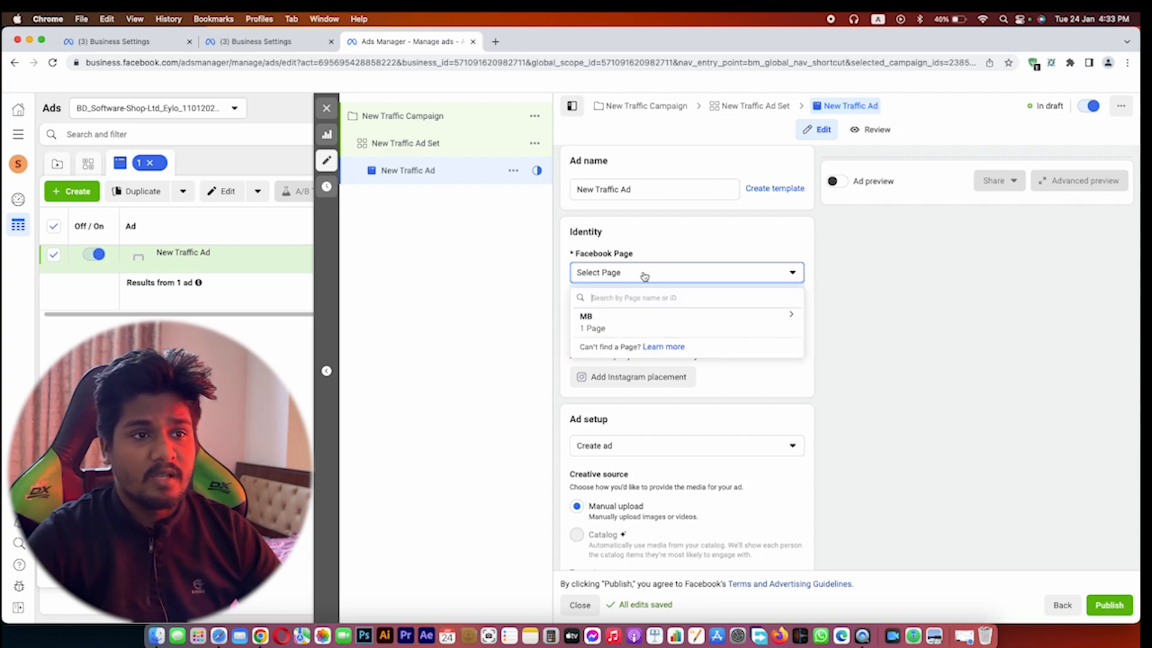
click(792, 320)
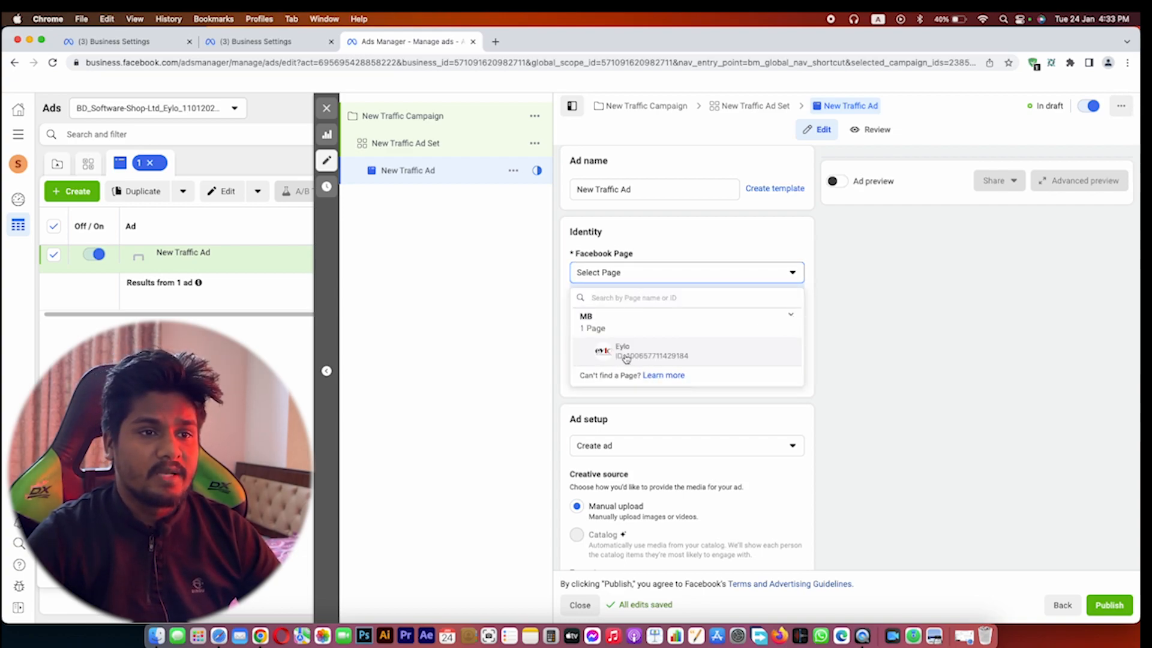
click(665, 358)
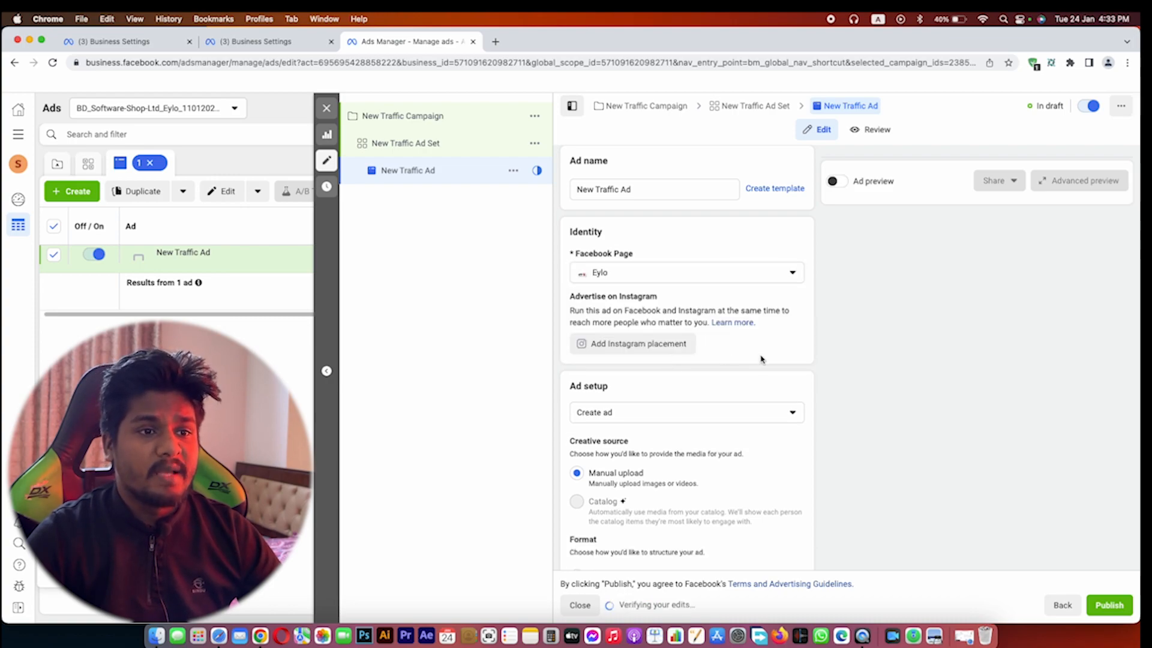
Set the ad setup to Use existing post.
scroll(760, 358, down, 3)
click(654, 331)
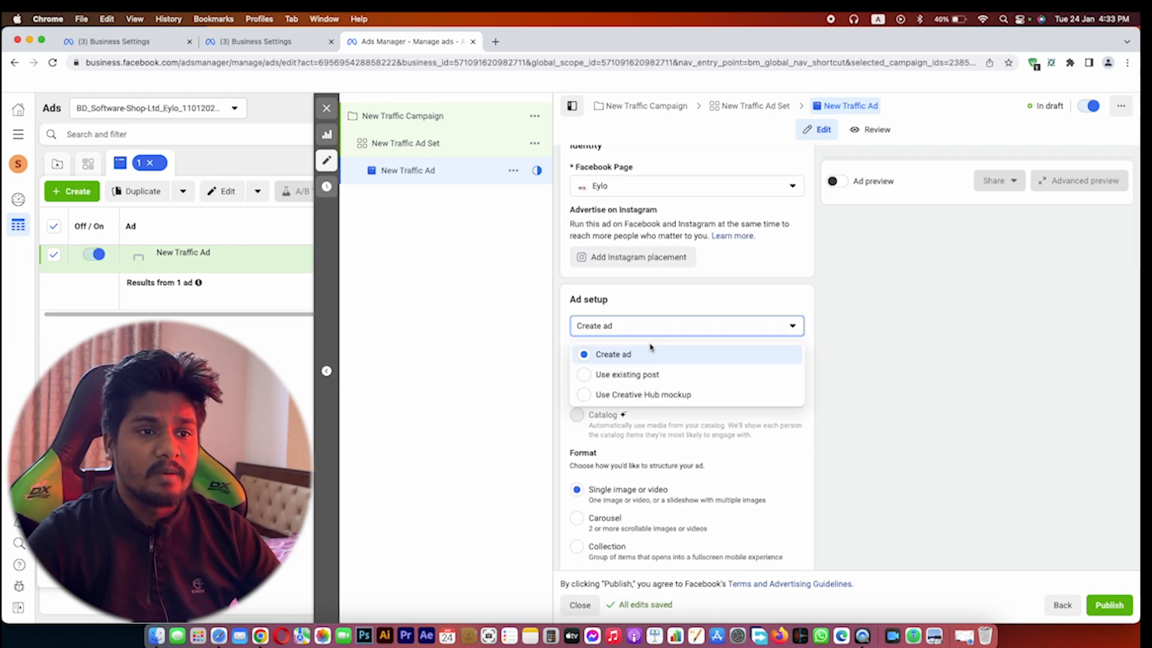
click(628, 375)
scroll(626, 369, down, 4)
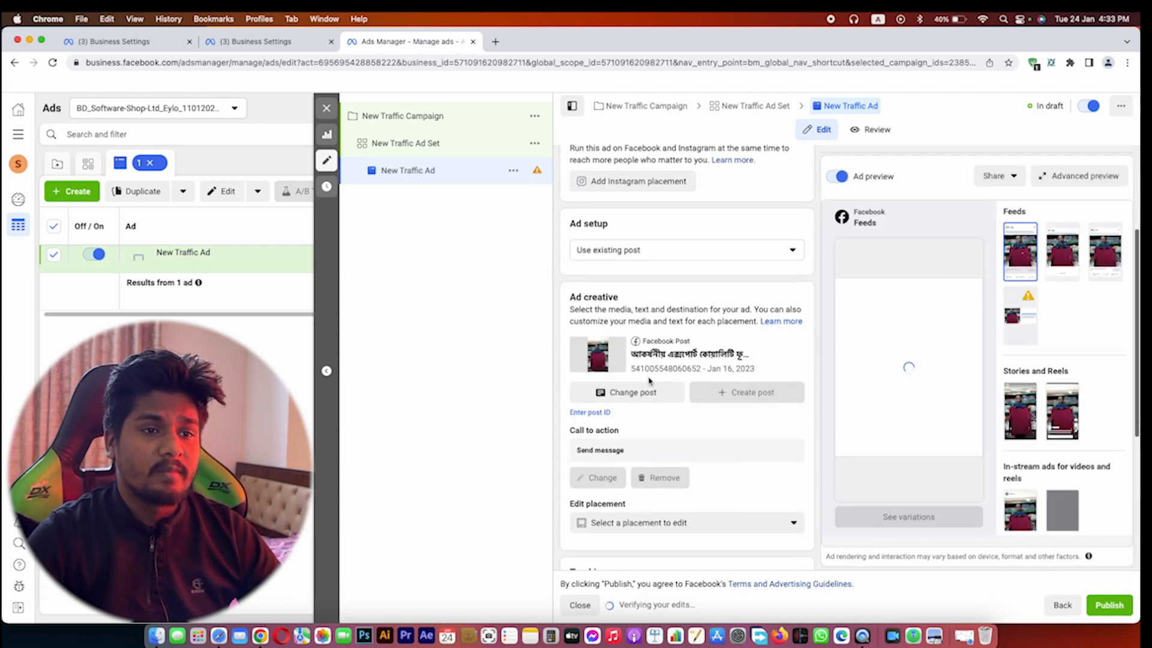
Browse the page's existing posts and choose the POLO Shirt Tommy Hilfiger album post from Jan 17, 2023 as the ad creative.
click(625, 358)
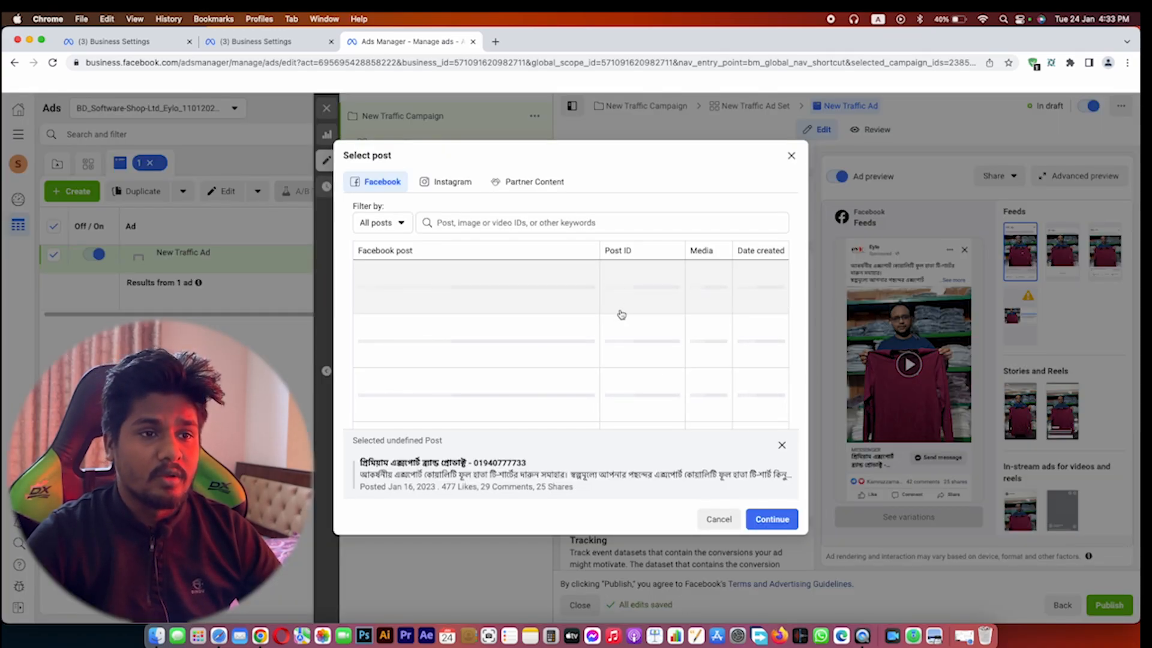
scroll(622, 315, down, 10)
scroll(622, 313, down, 10)
scroll(622, 313, up, 15)
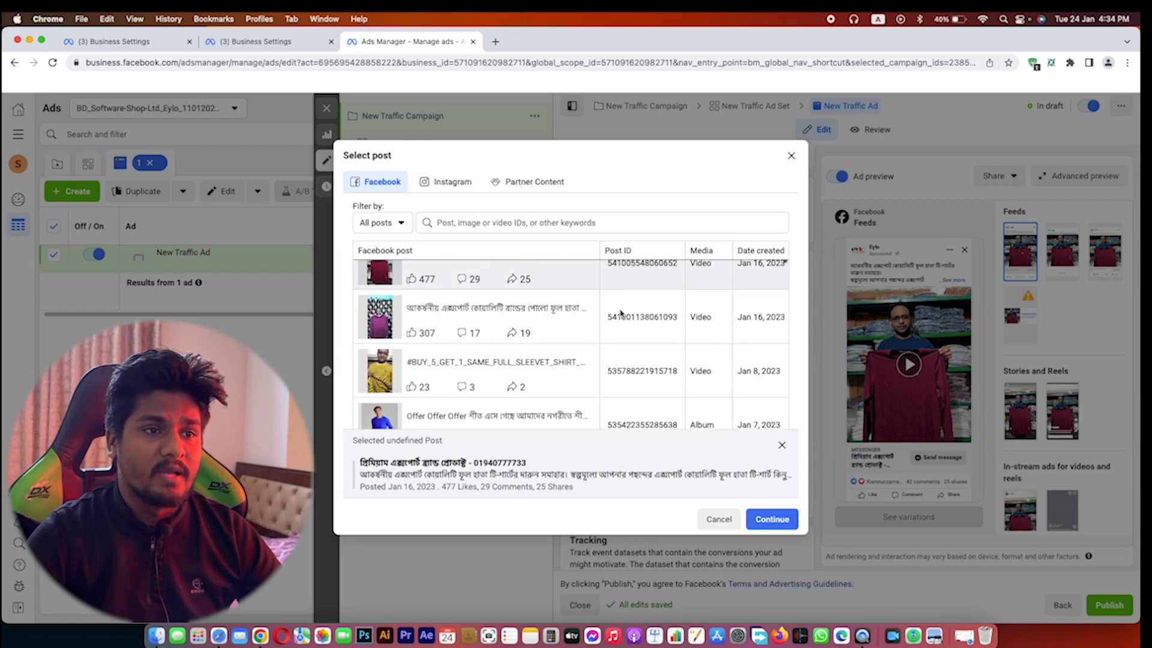
scroll(621, 313, up, 3)
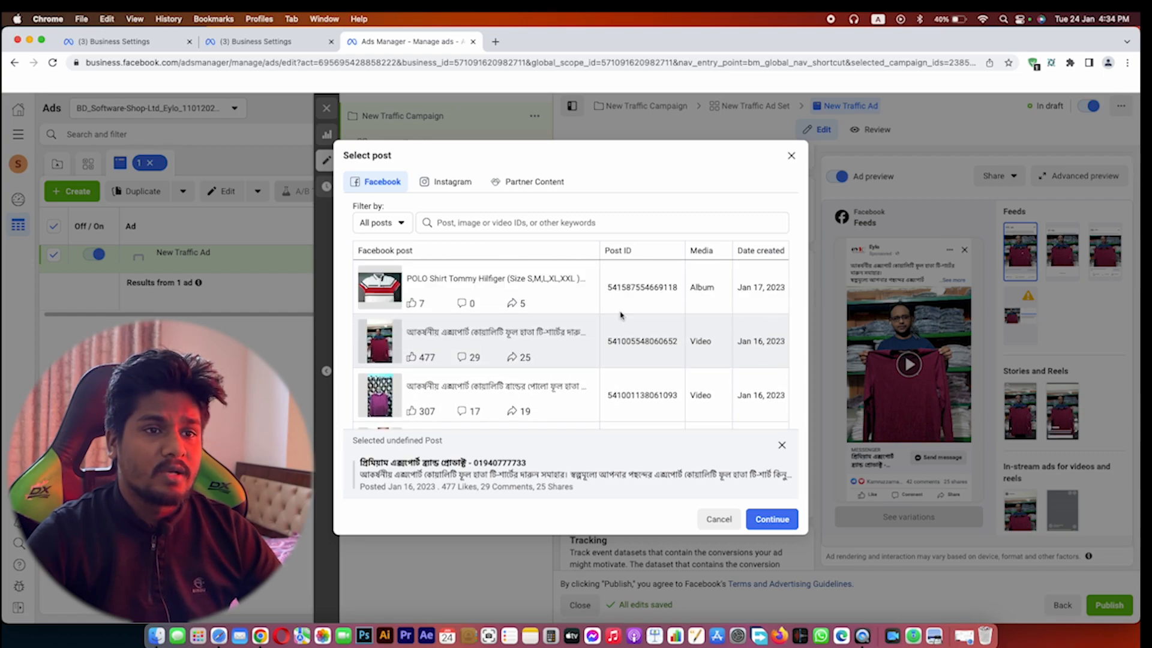
click(574, 290)
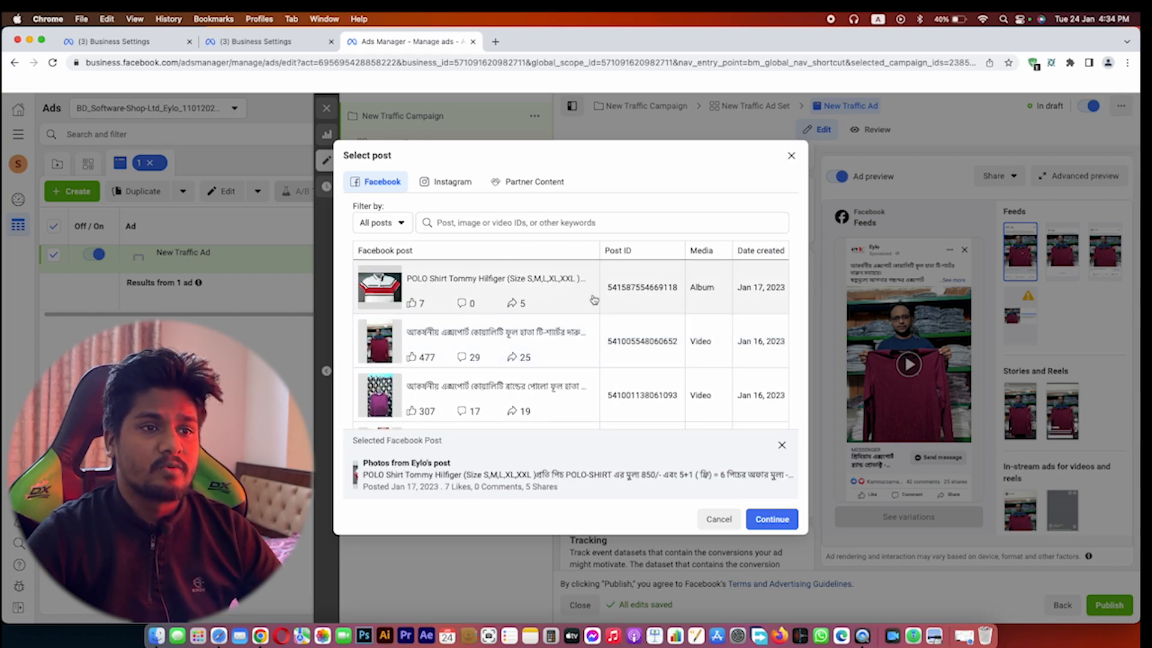
click(771, 520)
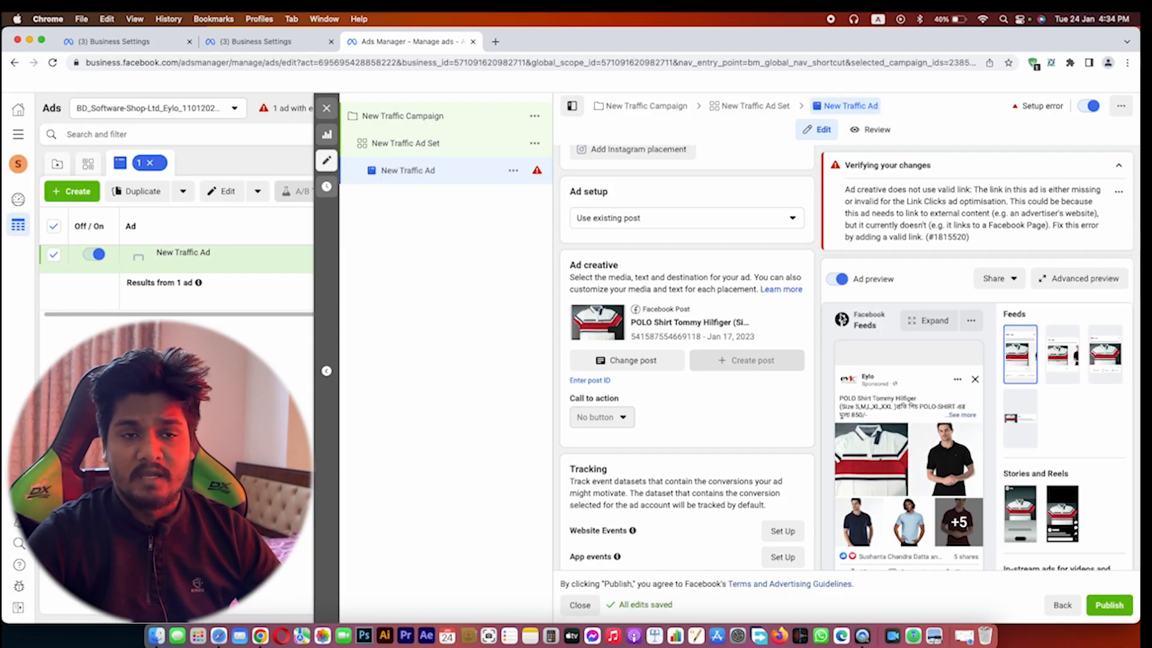
Examine the setup error, ad preview and creative settings for the chosen post, then reopen the post selection and close it without changes.
scroll(690, 360, down, 2)
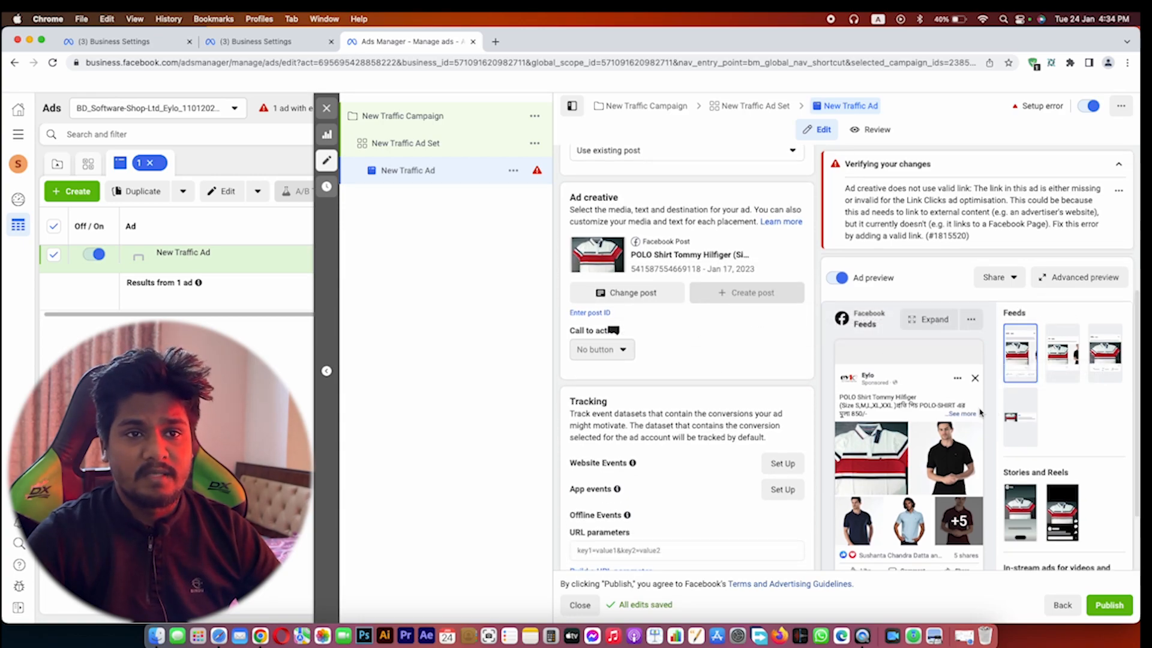
scroll(981, 413, down, 3)
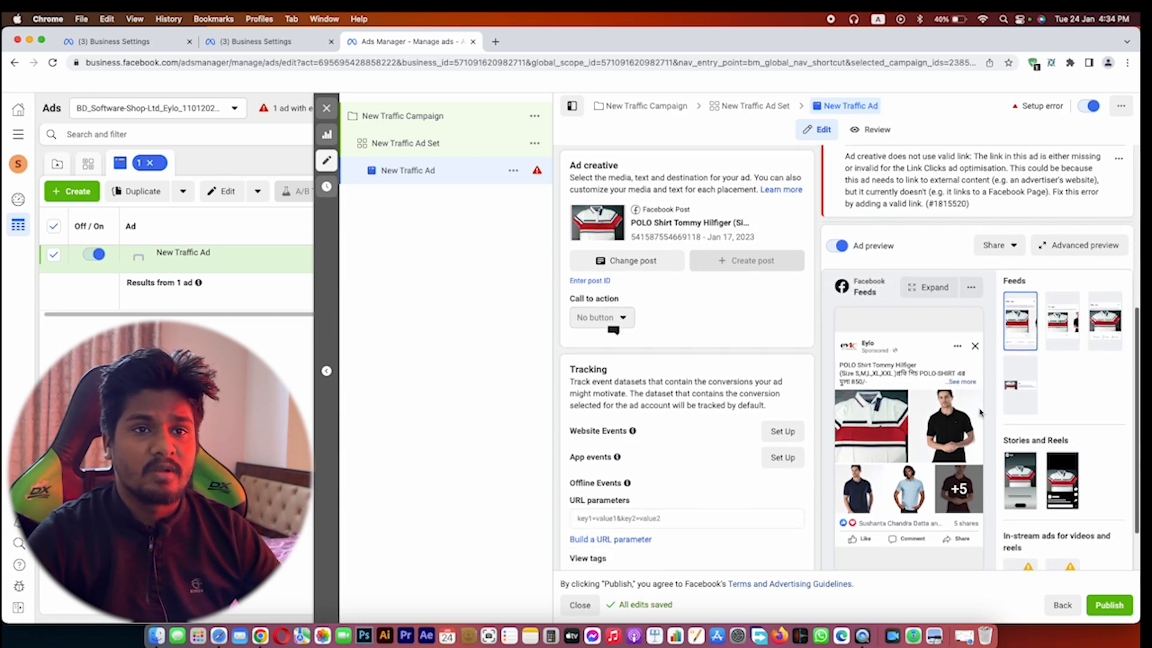
scroll(980, 413, up, 1)
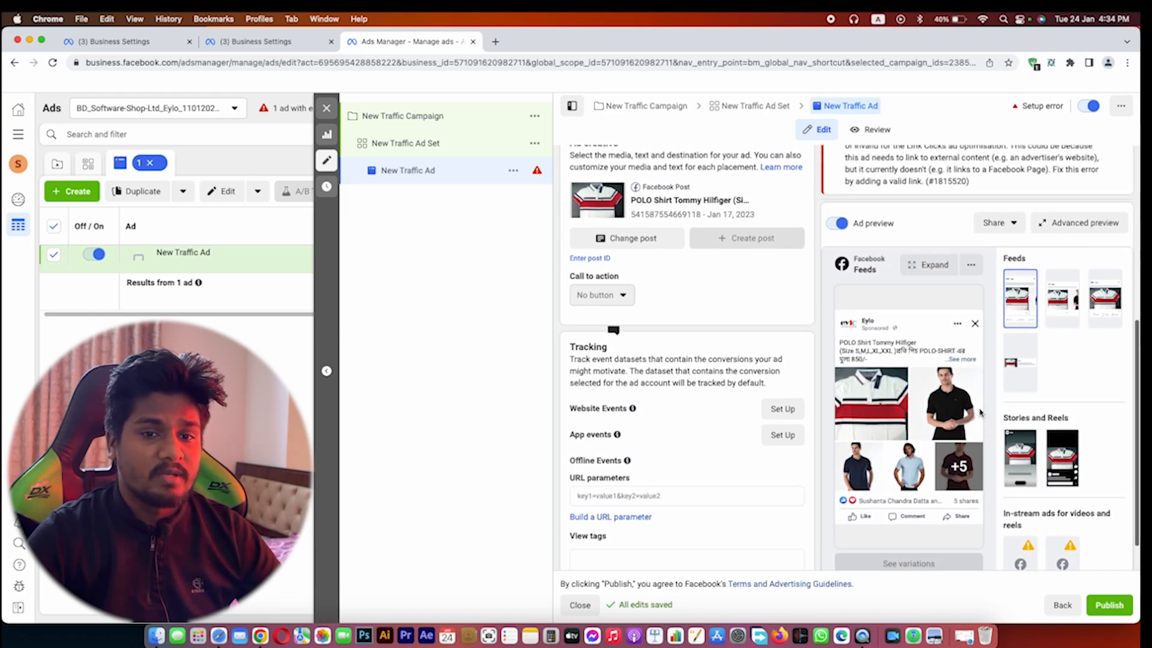
scroll(1005, 350, up, 3)
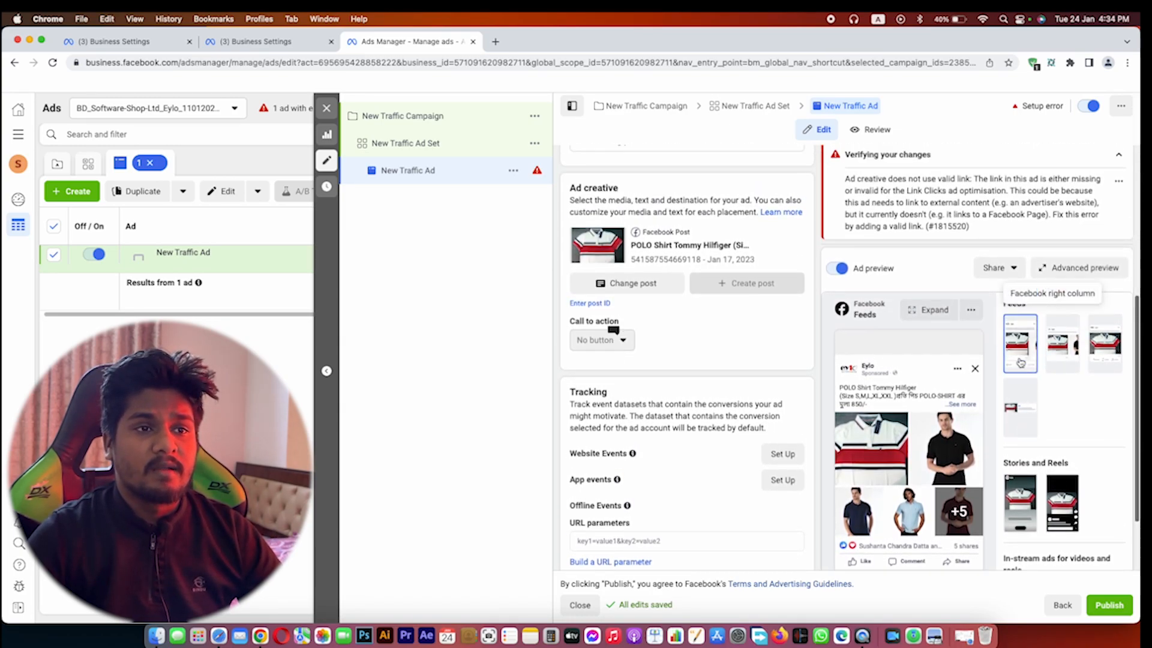
scroll(670, 292, up, 5)
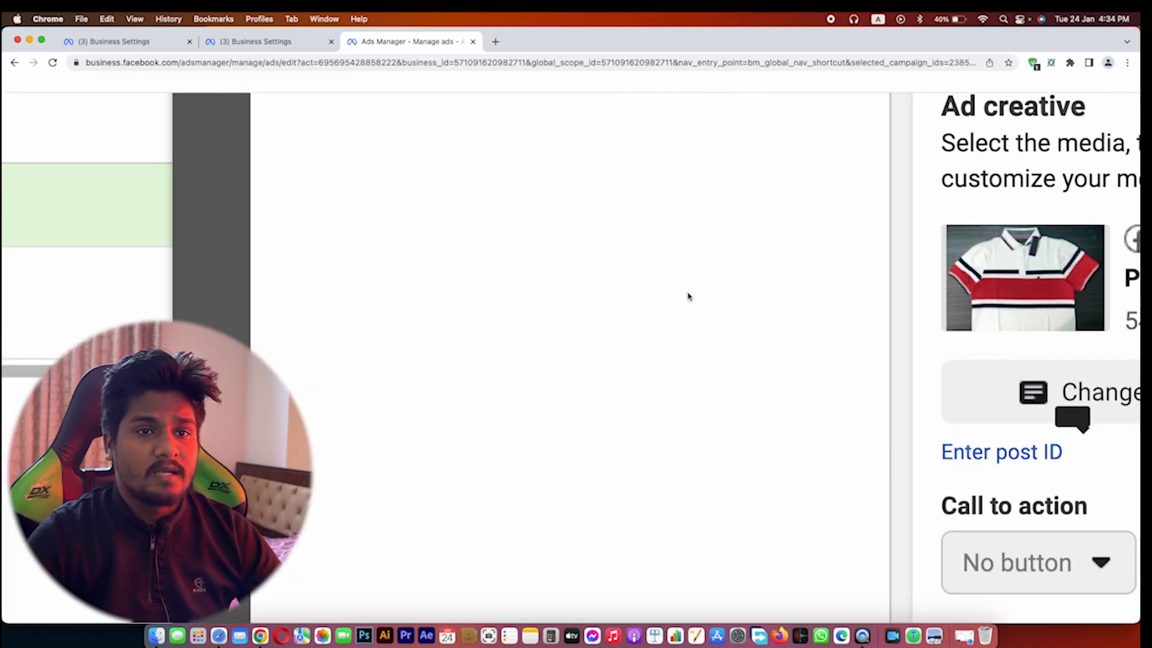
scroll(670, 293, down, 5)
click(600, 324)
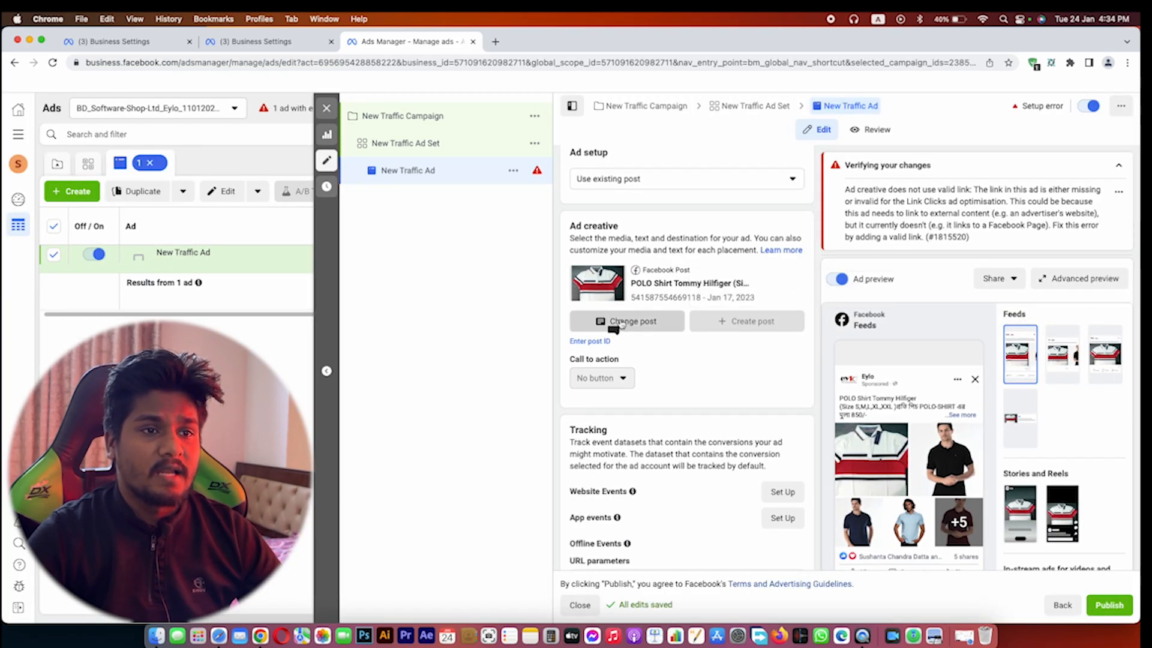
click(741, 523)
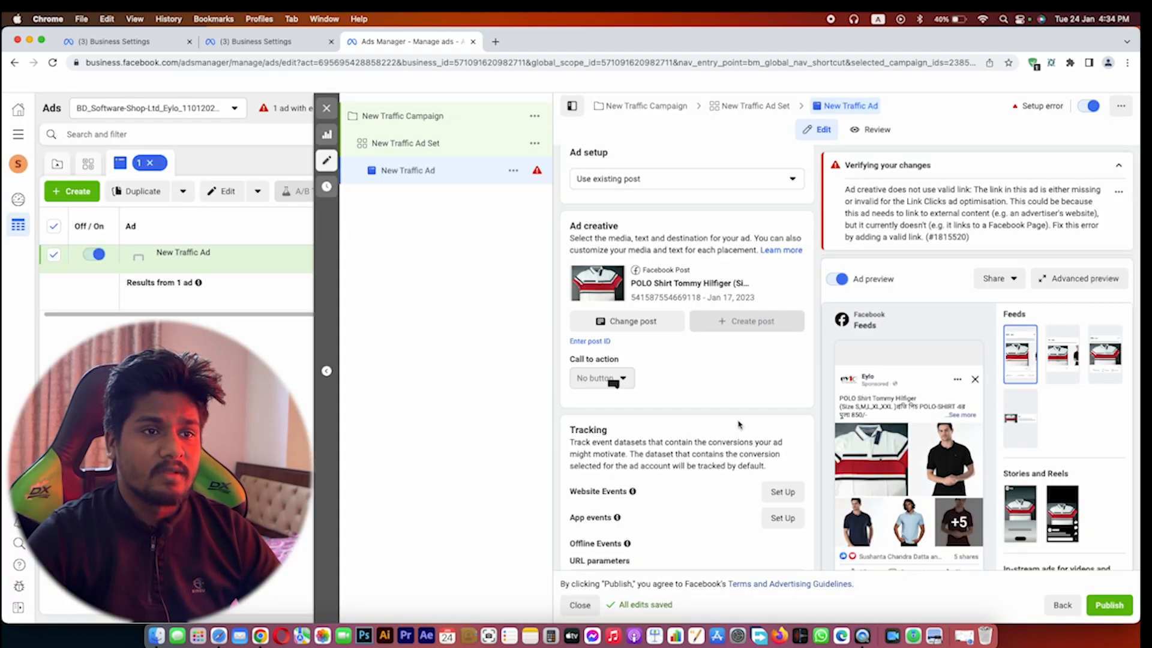
click(655, 332)
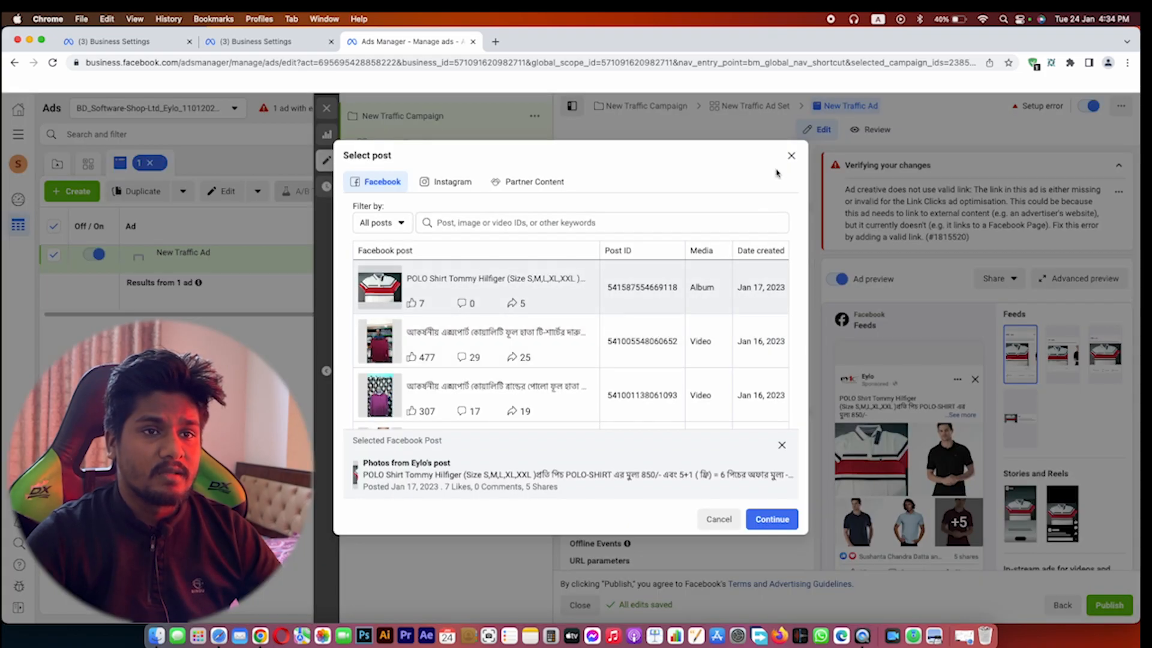
click(790, 156)
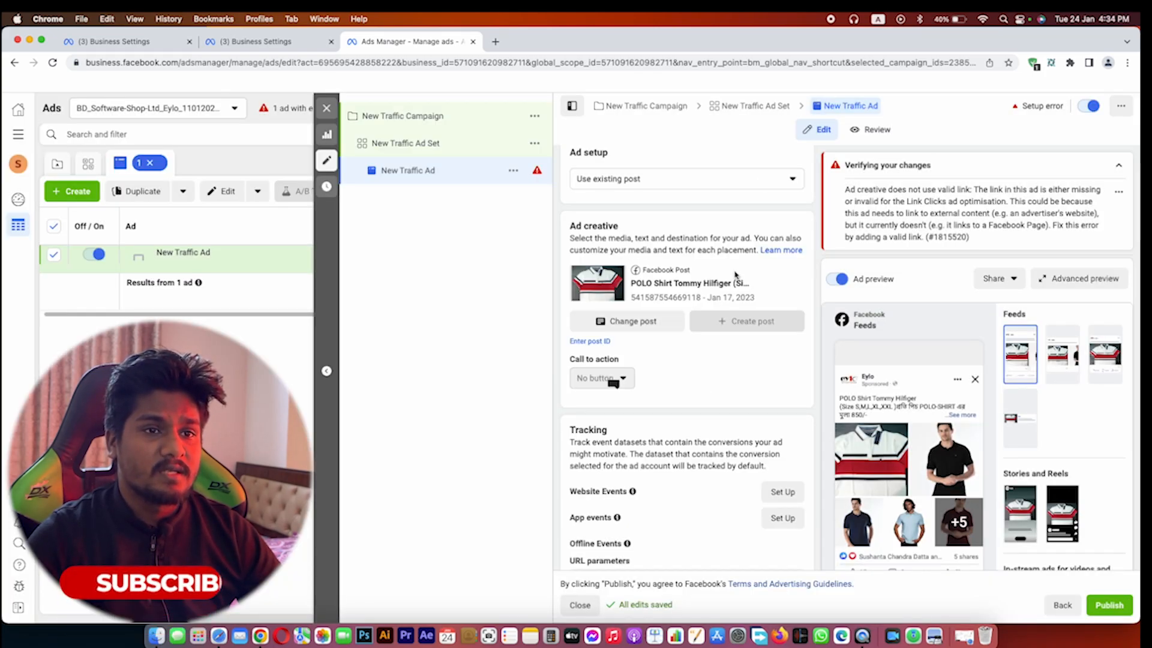
Set the ad setup to Create ad and go to its Ad creative section.
click(617, 179)
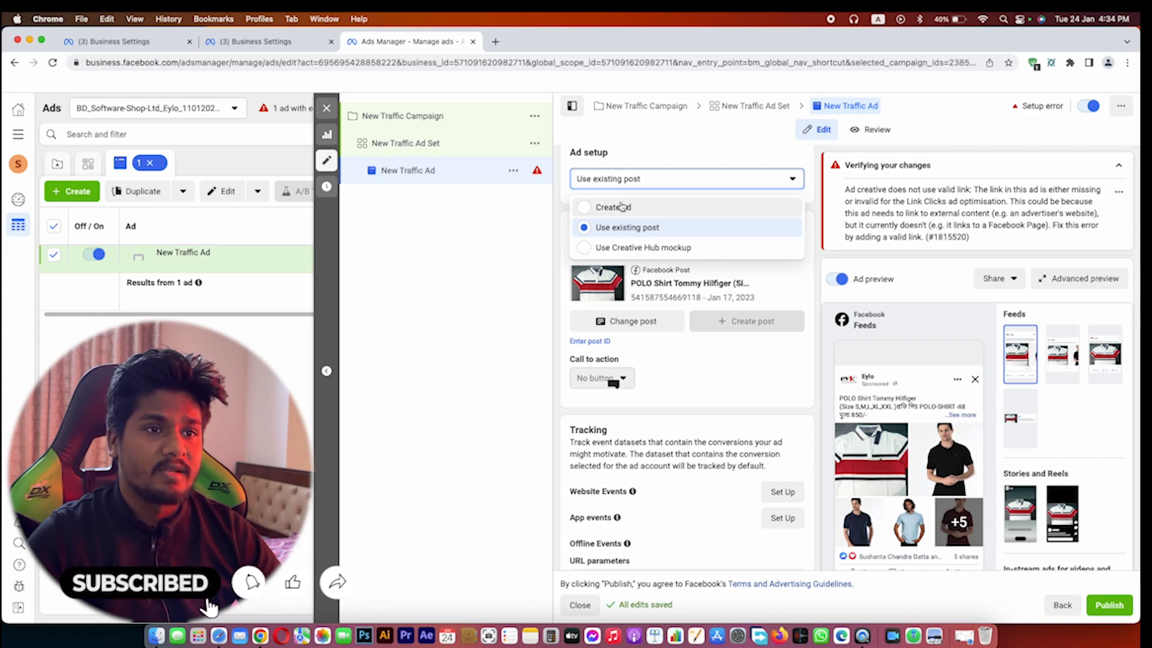
click(621, 207)
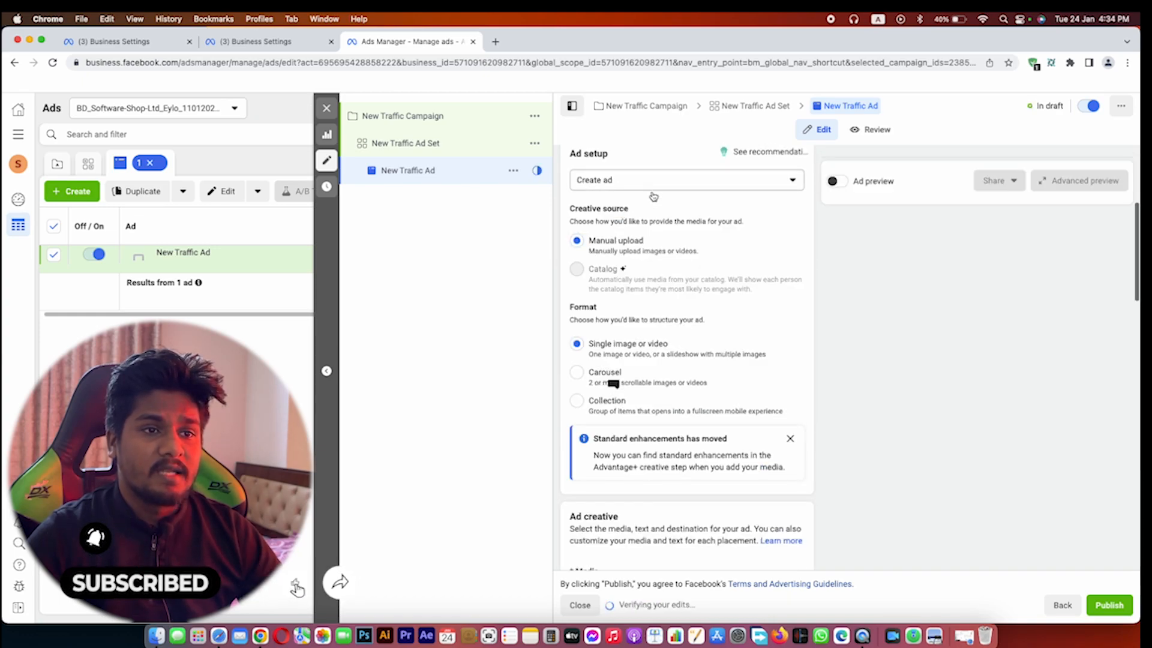
scroll(652, 342, down, 2)
scroll(652, 342, down, 5)
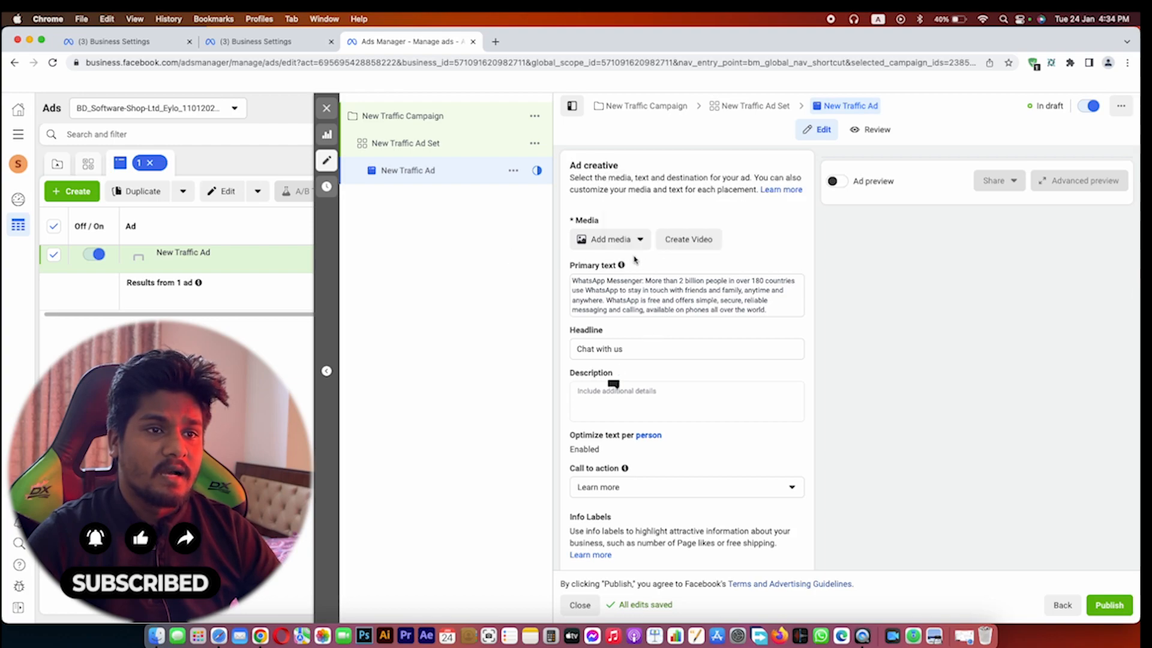
Open the image selection for the ad creative's media.
click(621, 248)
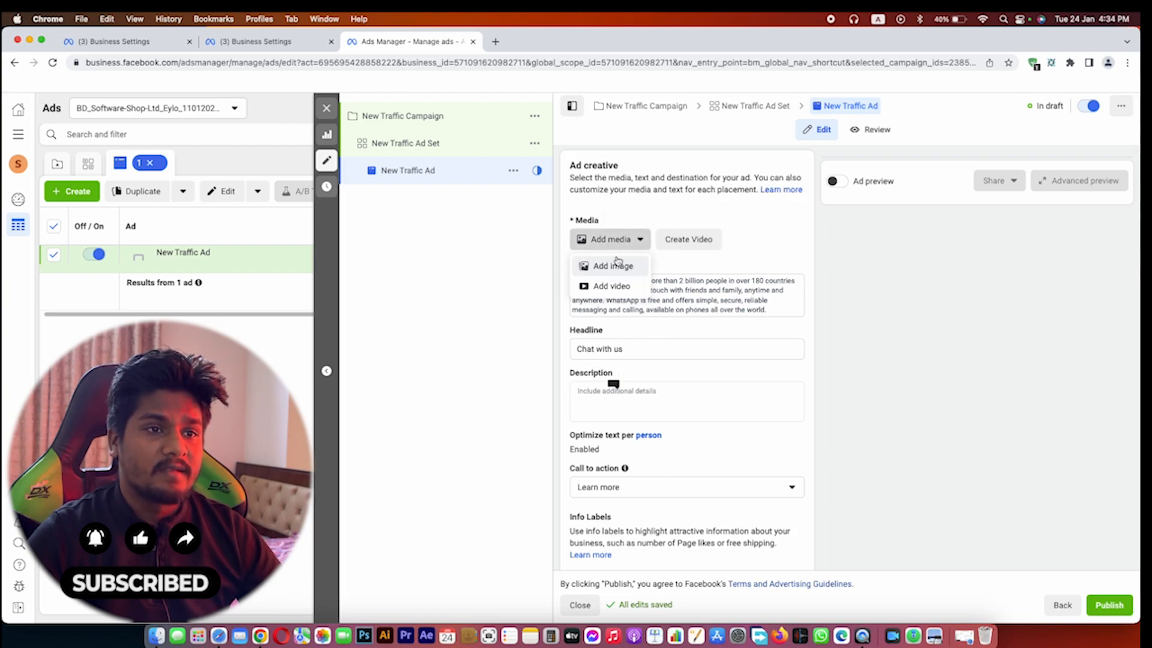
click(614, 265)
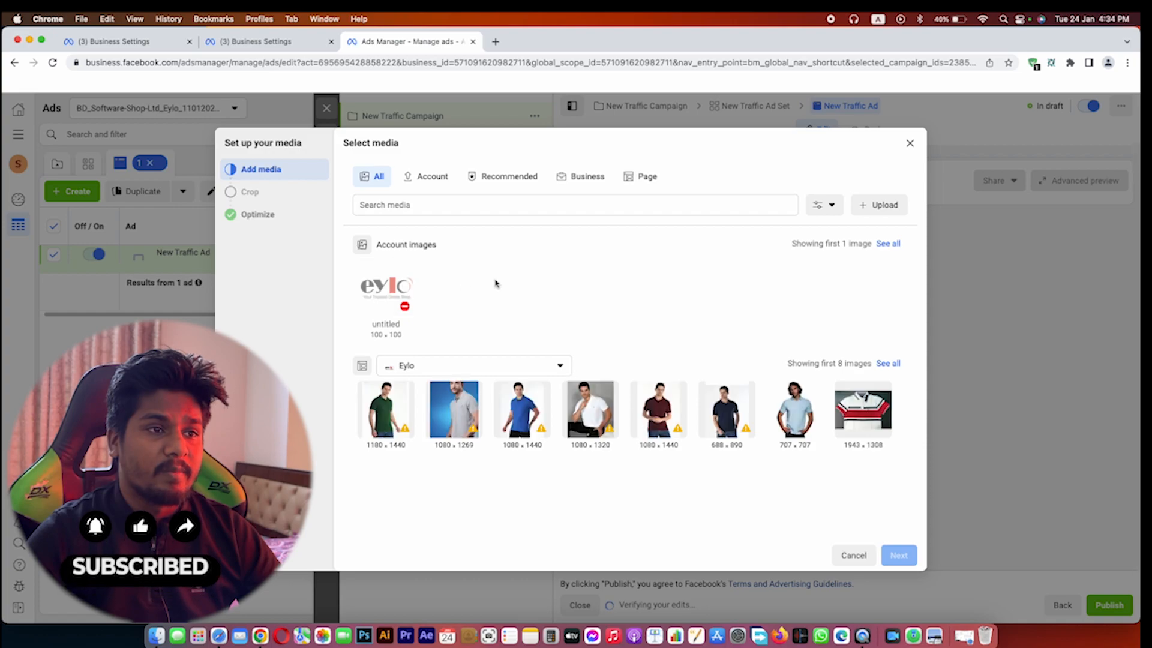
click(723, 408)
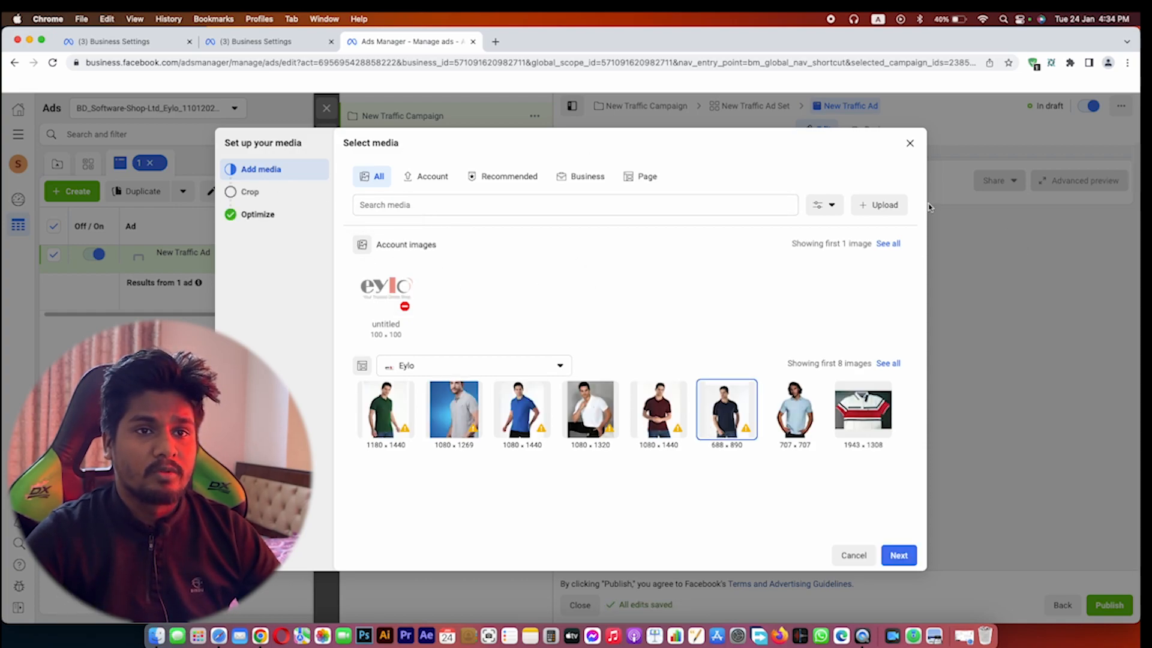
click(885, 211)
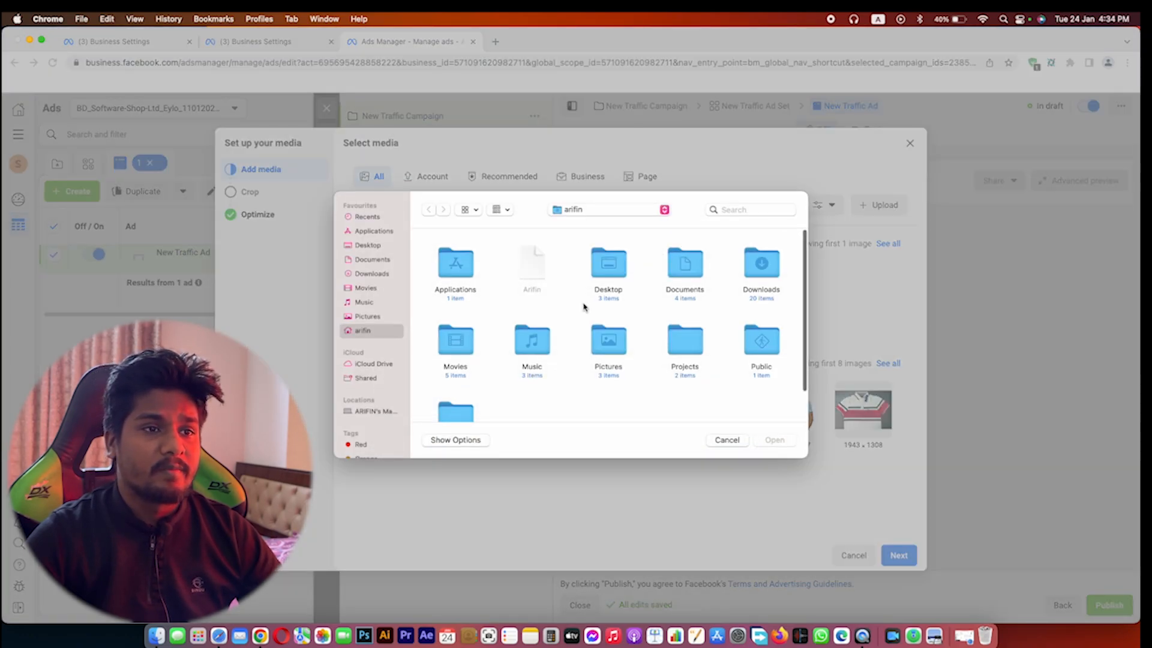
click(727, 441)
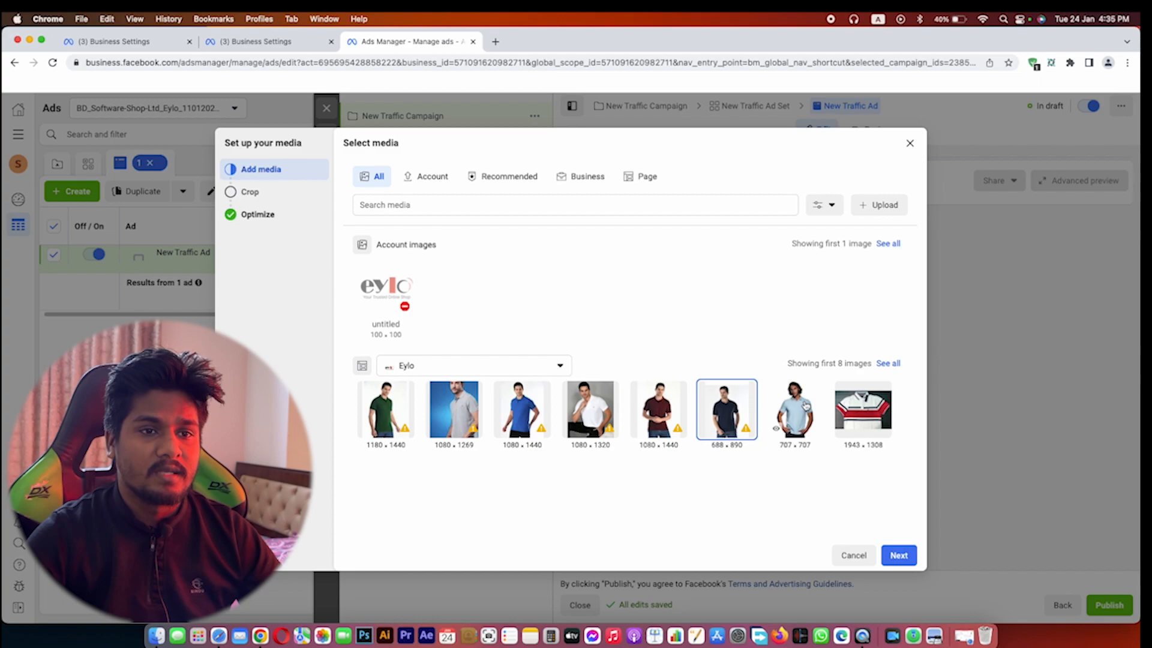
Add the page's 707 × 707 light blue polo shirt image to the ad, keeping the original crops and standard enhancements on.
click(786, 406)
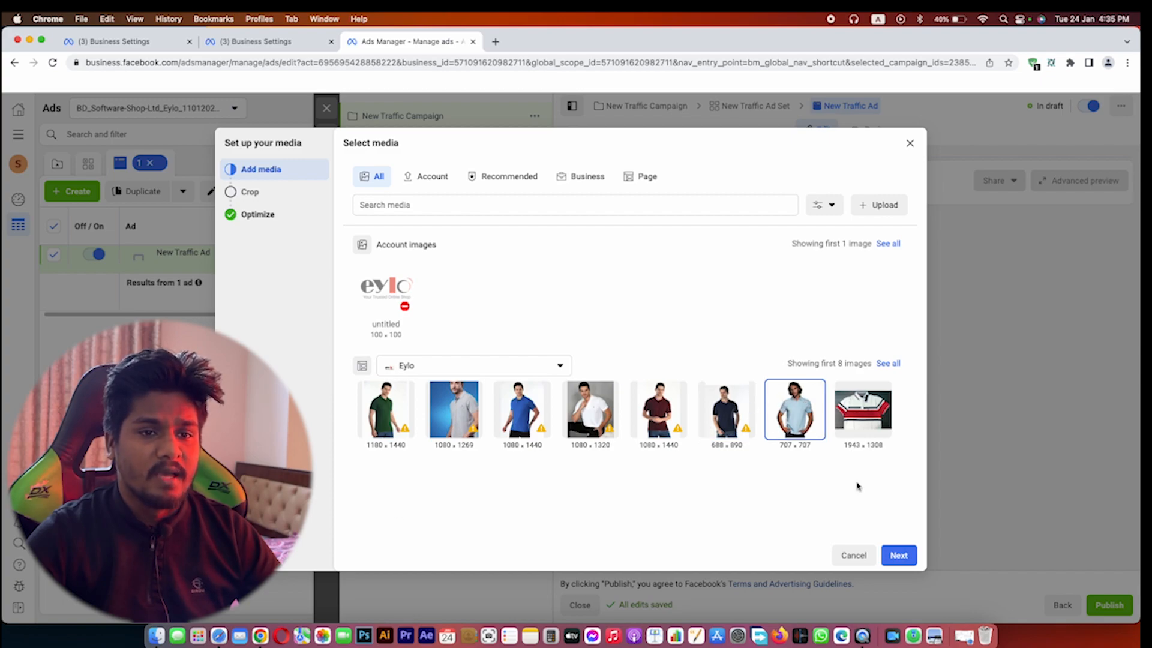
click(898, 557)
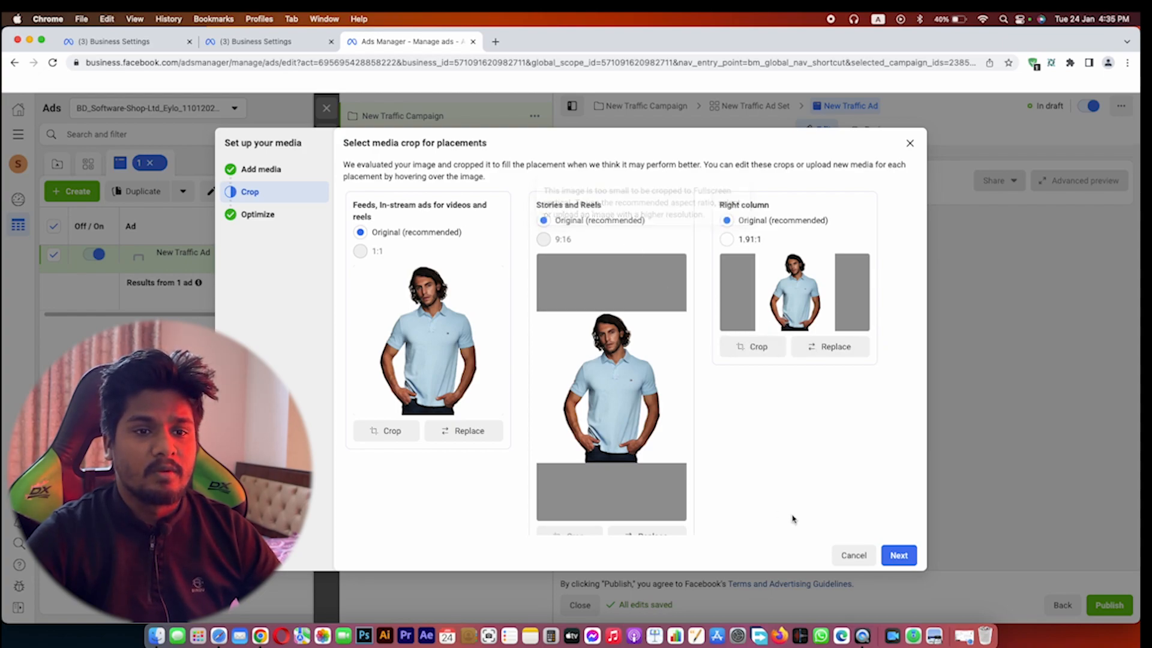
click(894, 556)
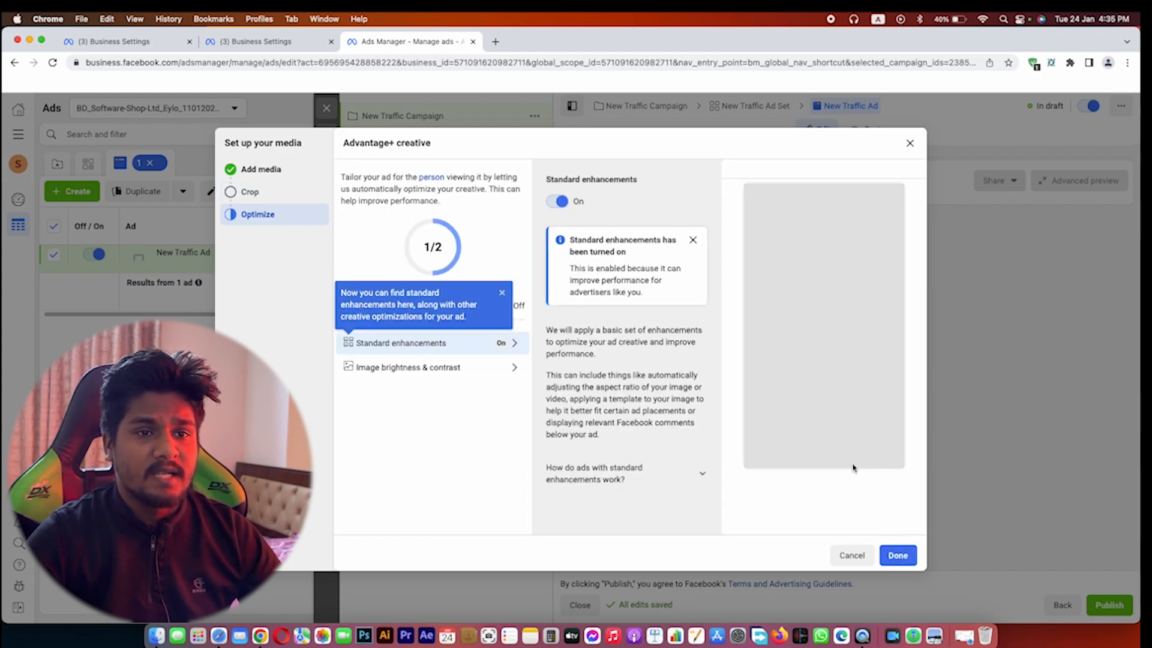
click(897, 555)
Examine the ad's headline, description and call-to-action options, plus the website destination's URL and display link fields.
scroll(773, 477, down, 5)
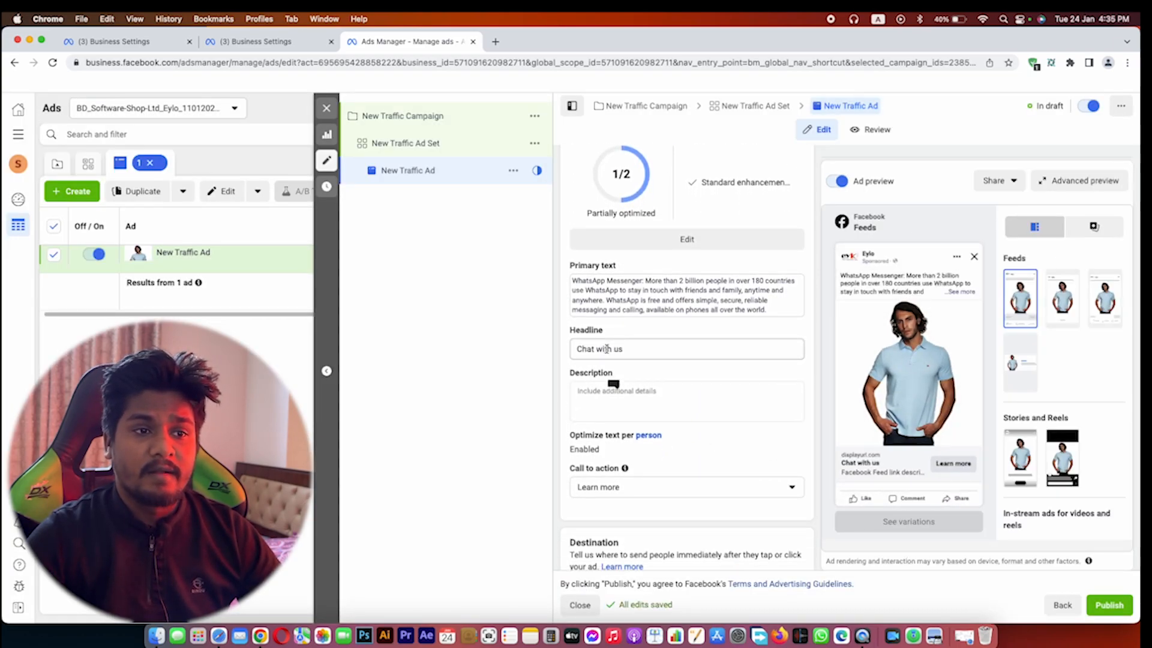
scroll(607, 348, down, 2)
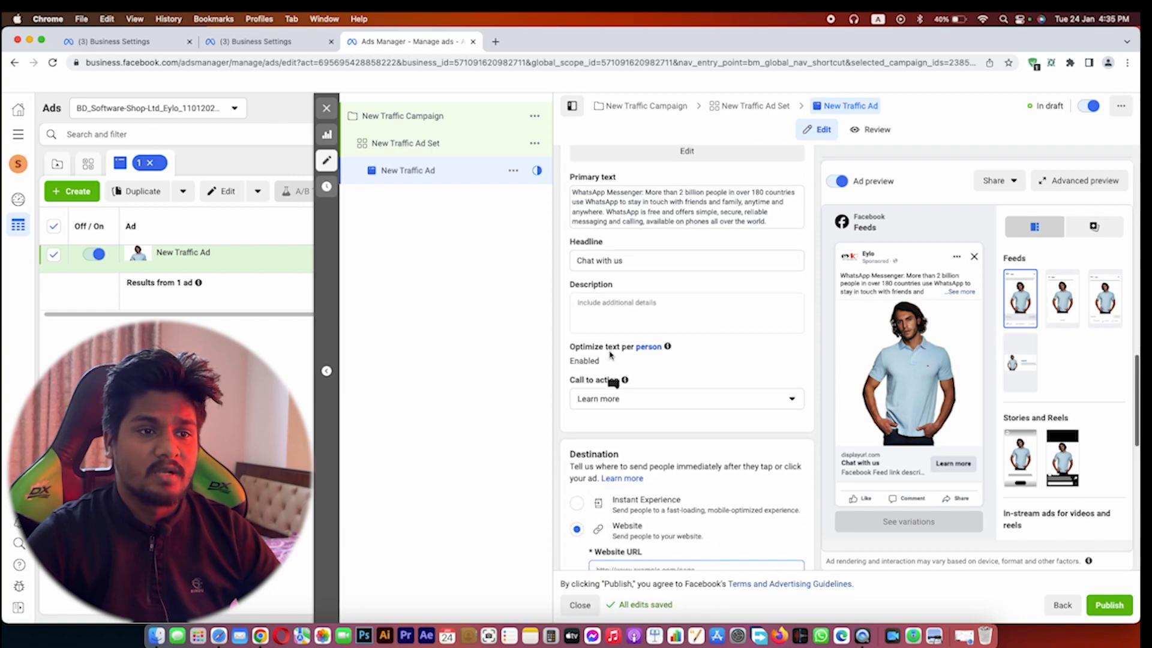
click(660, 402)
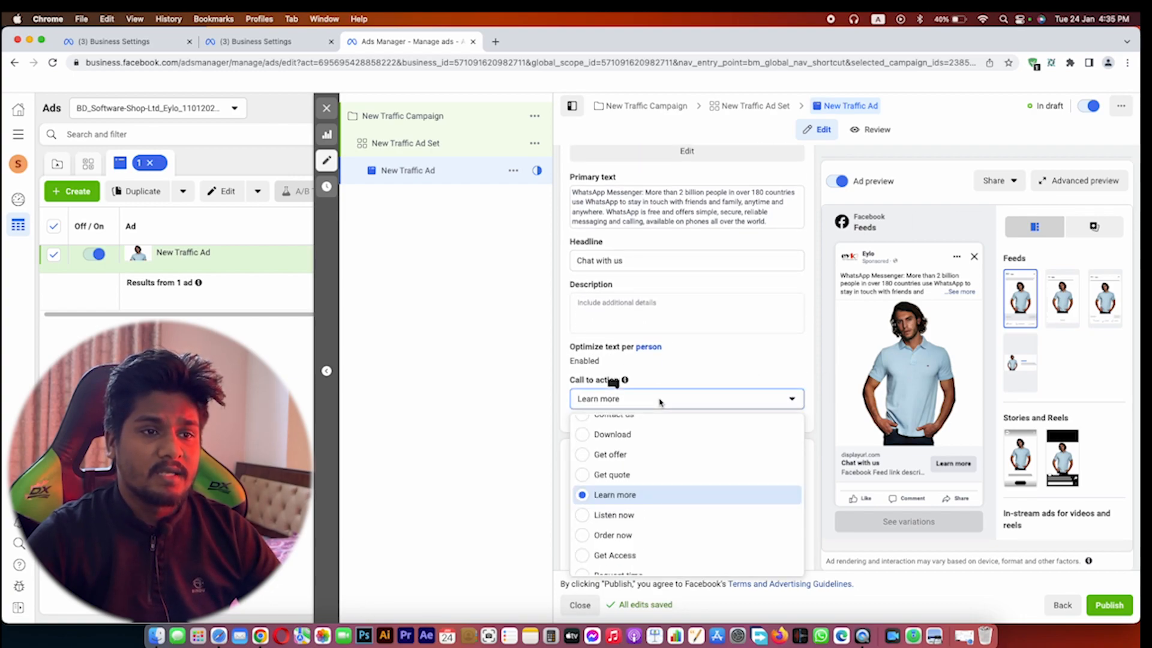
click(660, 402)
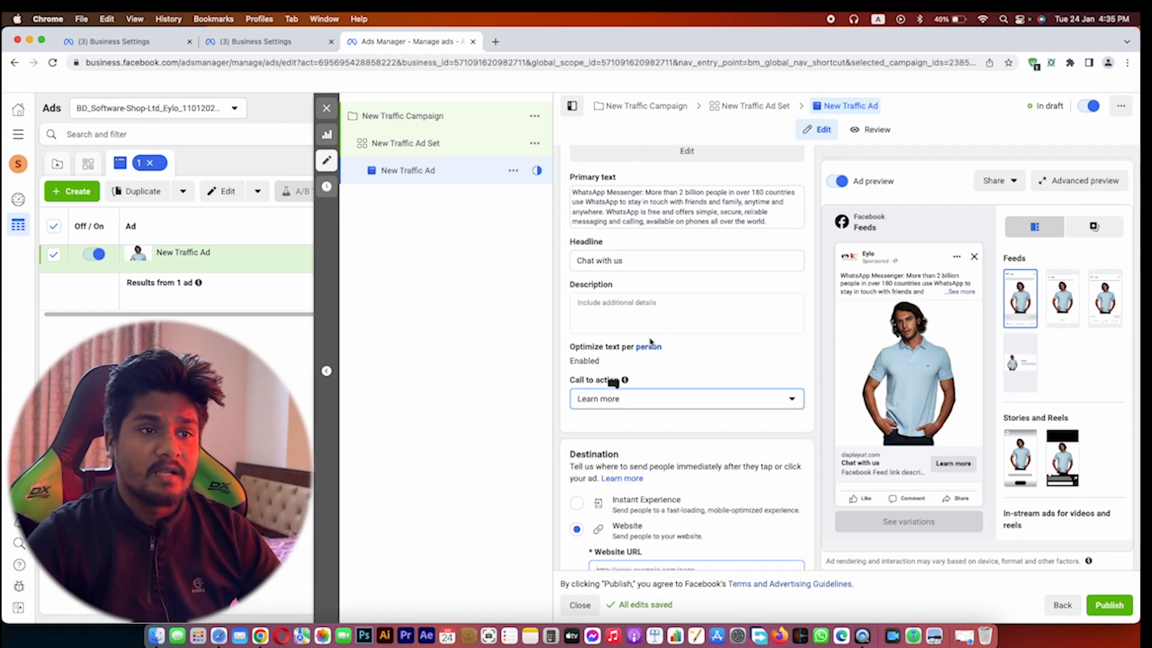
click(607, 316)
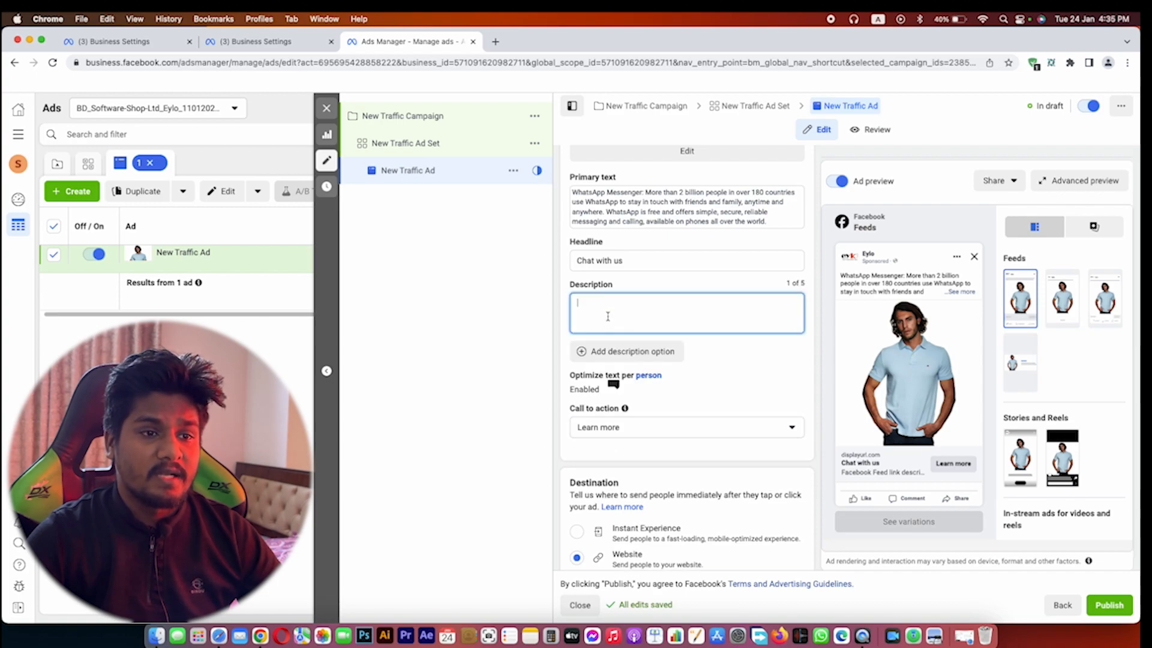
scroll(612, 306, down, 1)
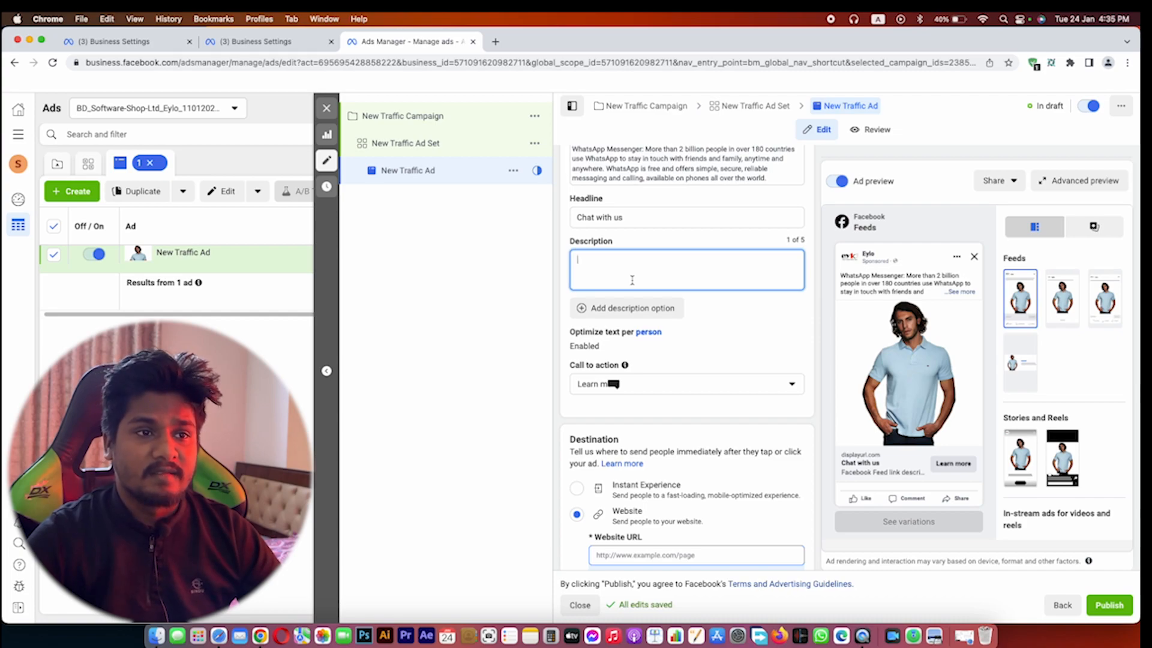
scroll(632, 279, down, 2)
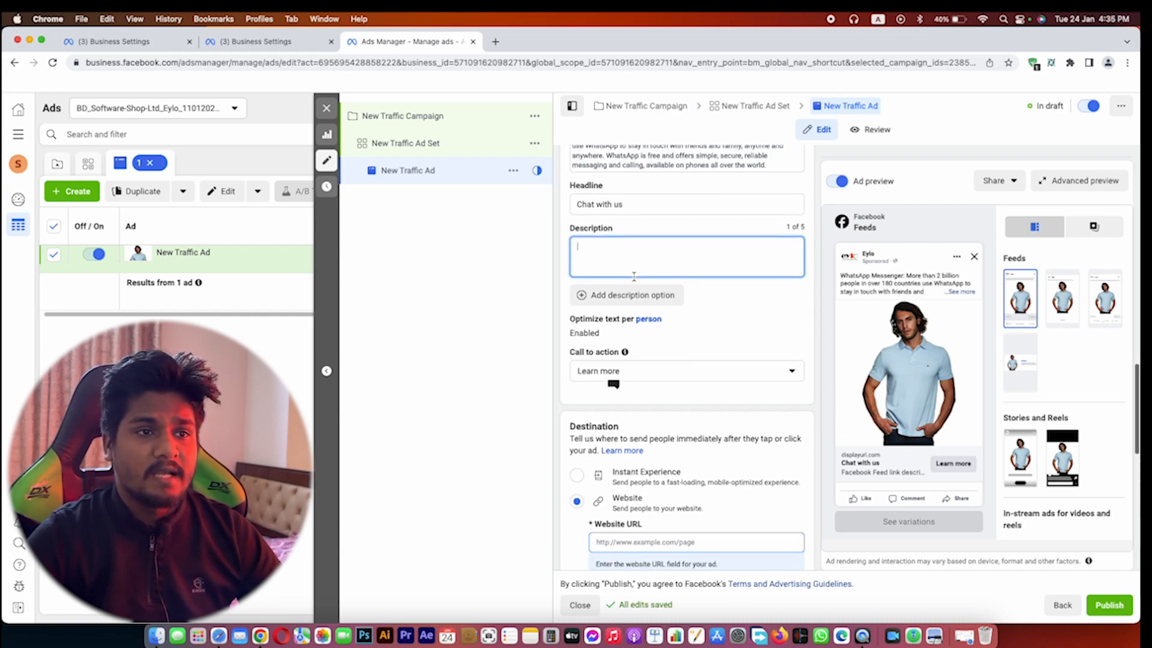
scroll(633, 276, down, 10)
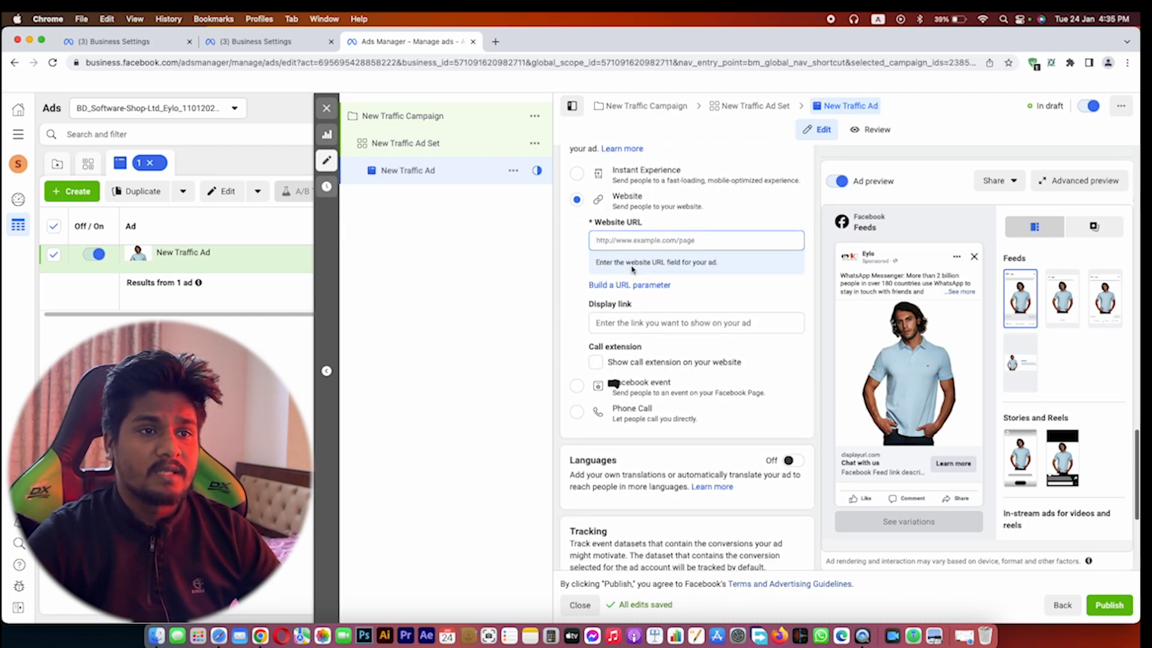
click(631, 243)
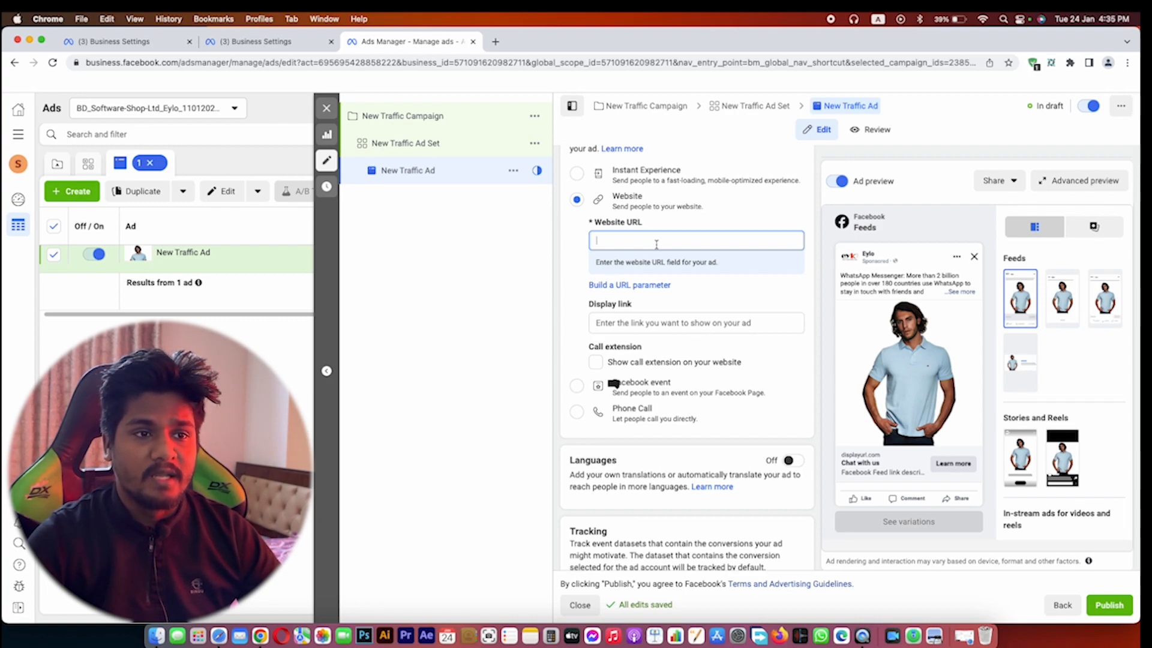
scroll(661, 336, up, 1)
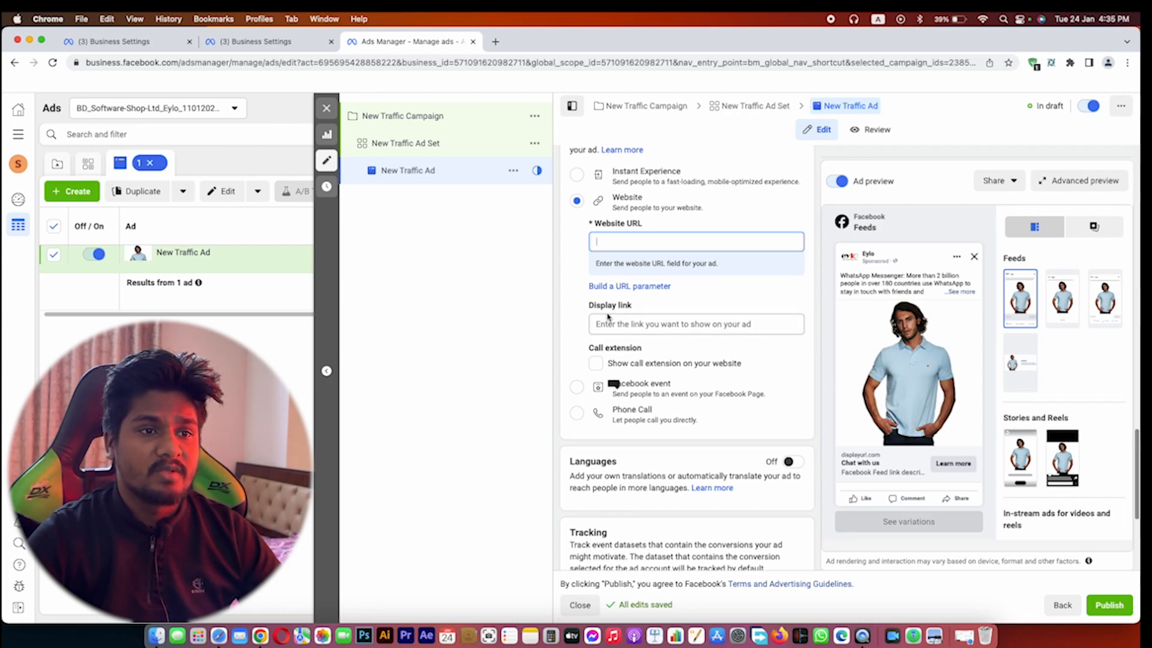
drag(594, 307, 684, 313)
click(685, 312)
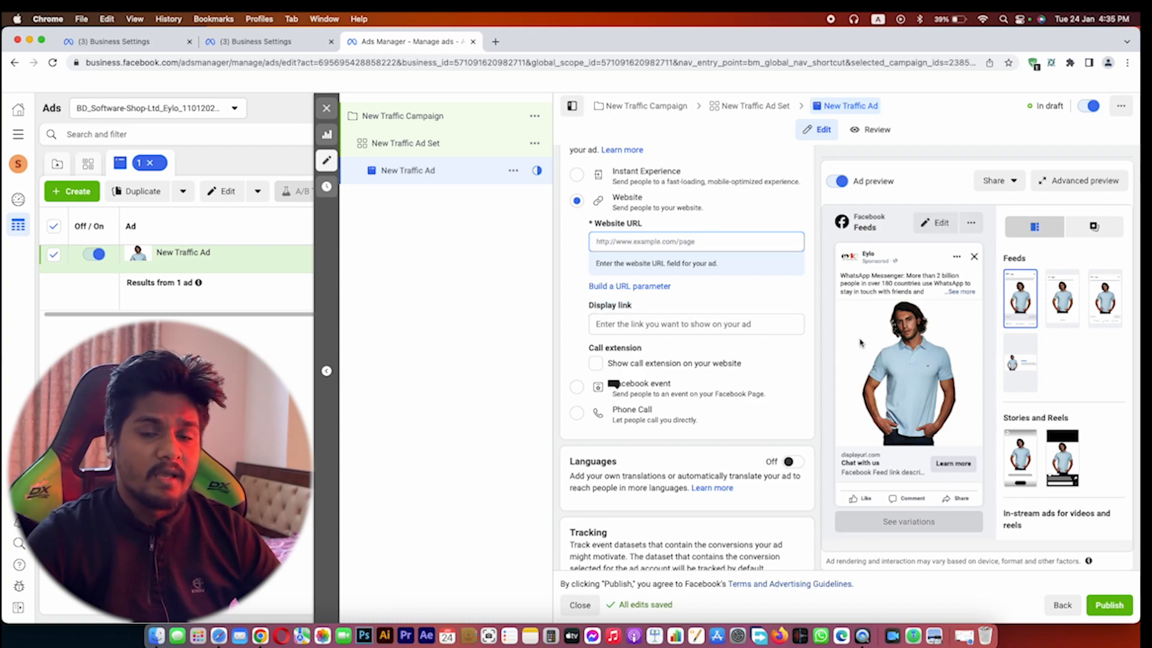
Set the ad's destination to Phone Call and review the ad's destination, text and setup sections.
scroll(660, 335, down, 1)
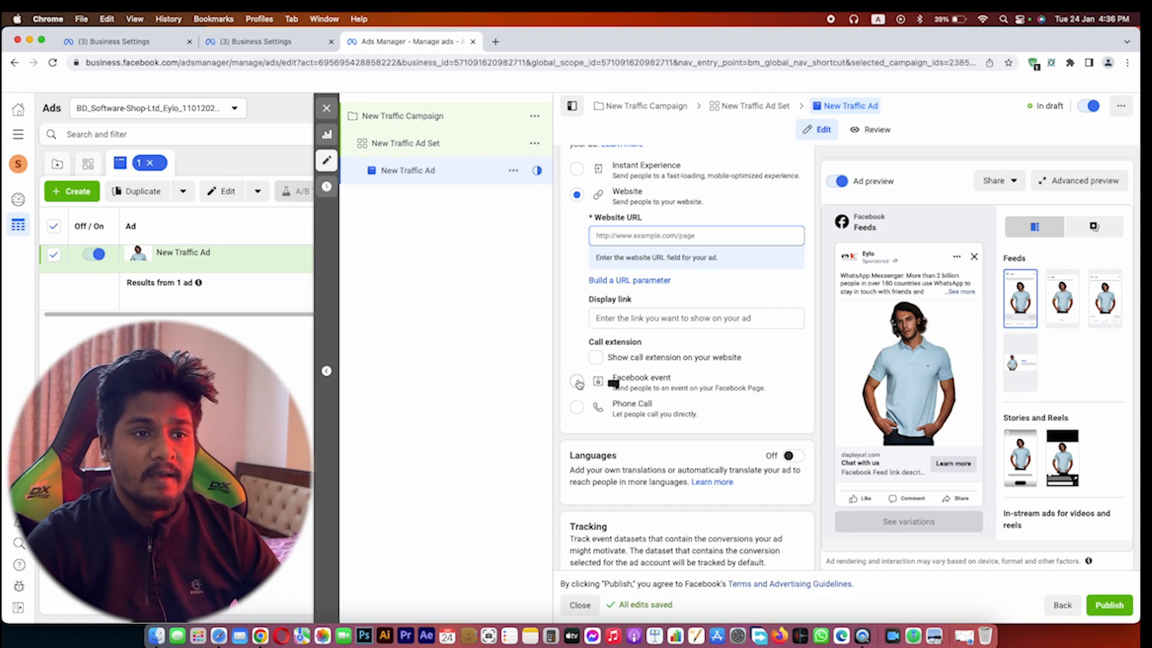
click(578, 410)
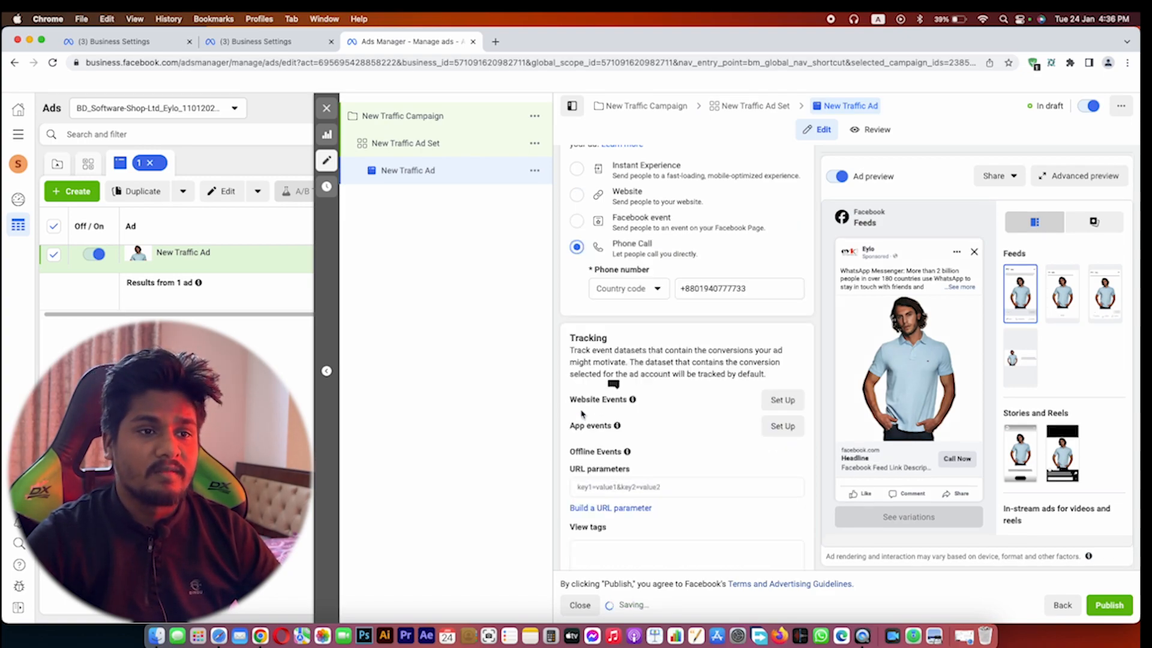
scroll(684, 285, up, 3)
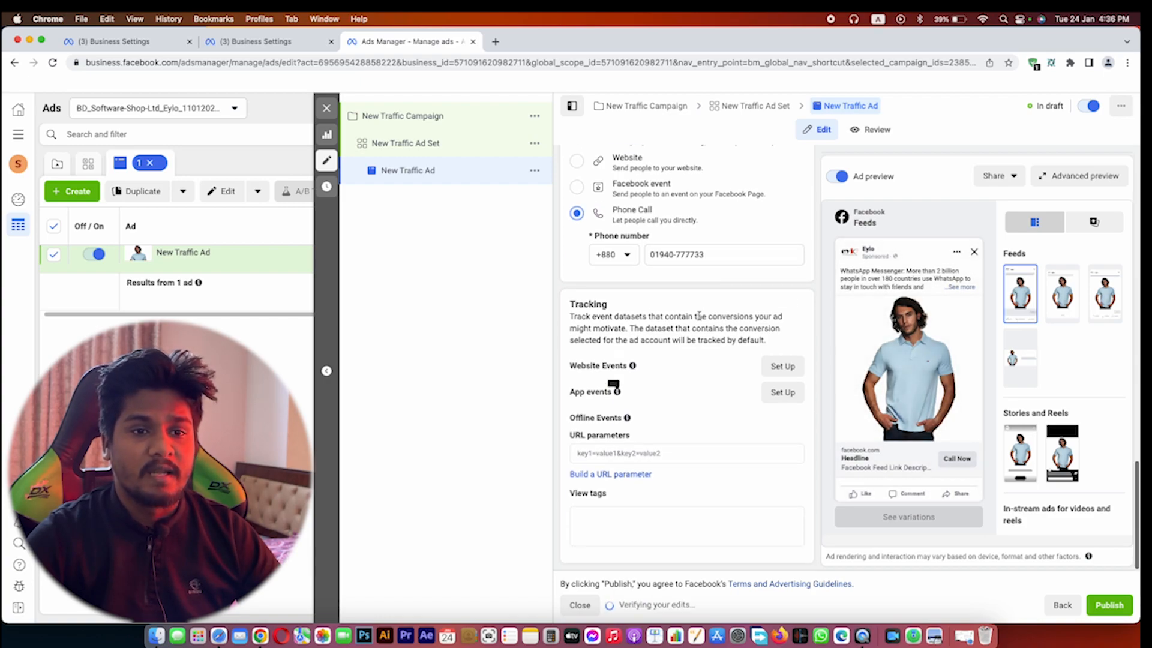
scroll(701, 319, up, 4)
scroll(690, 324, down, 6)
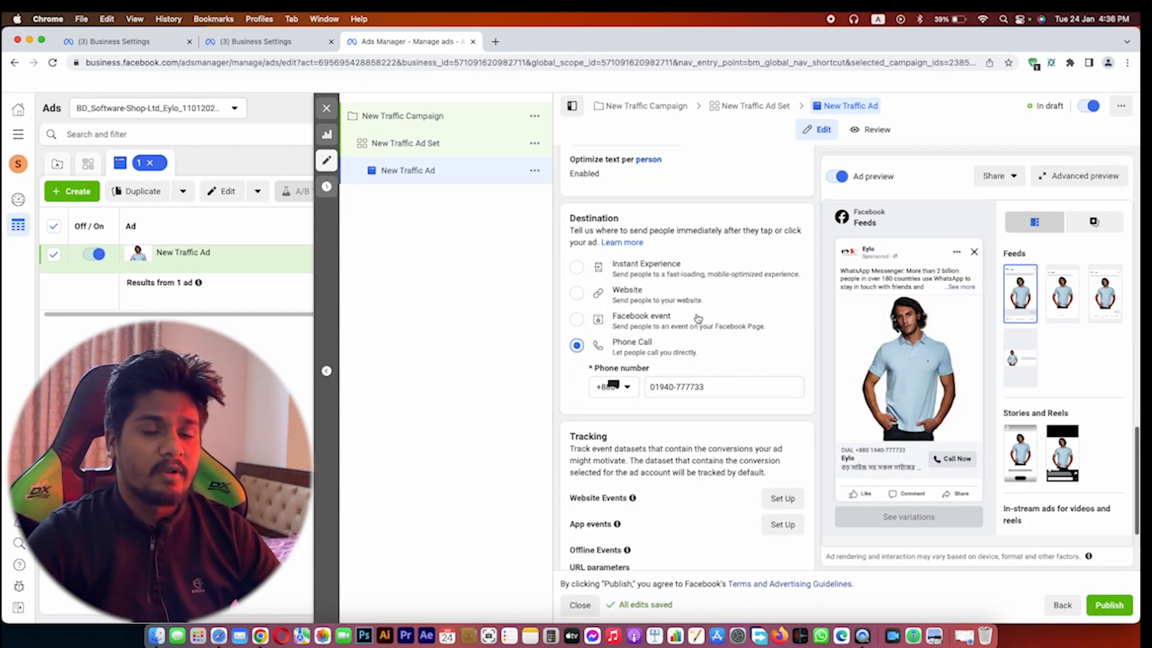
scroll(682, 329, up, 5)
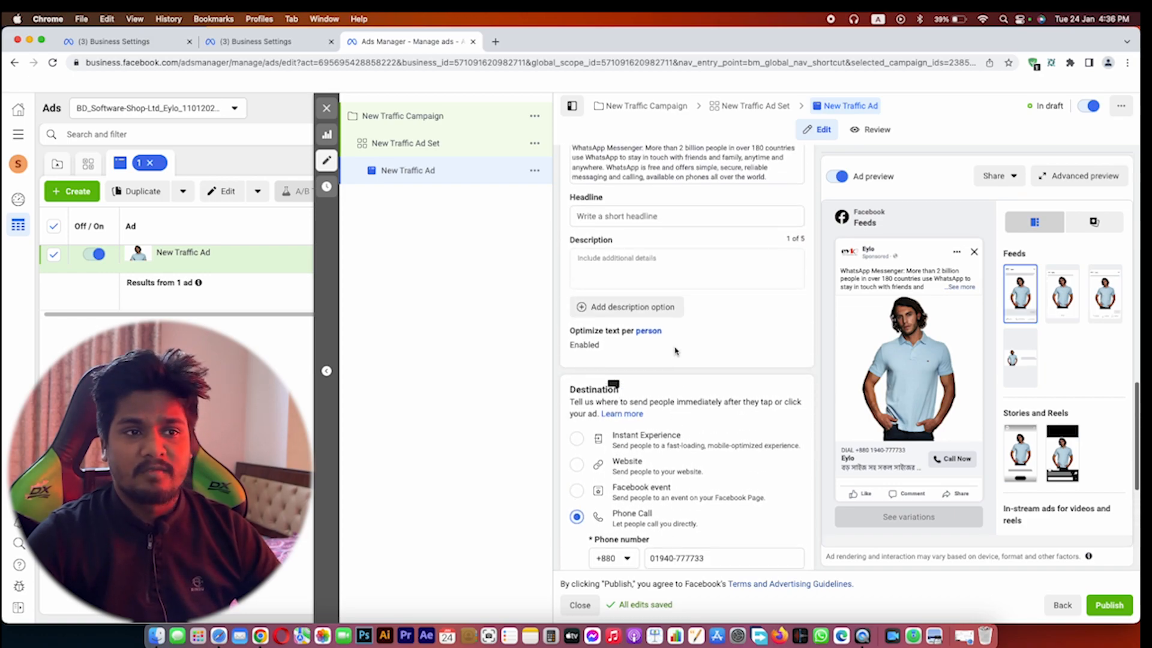
scroll(658, 288, up, 10)
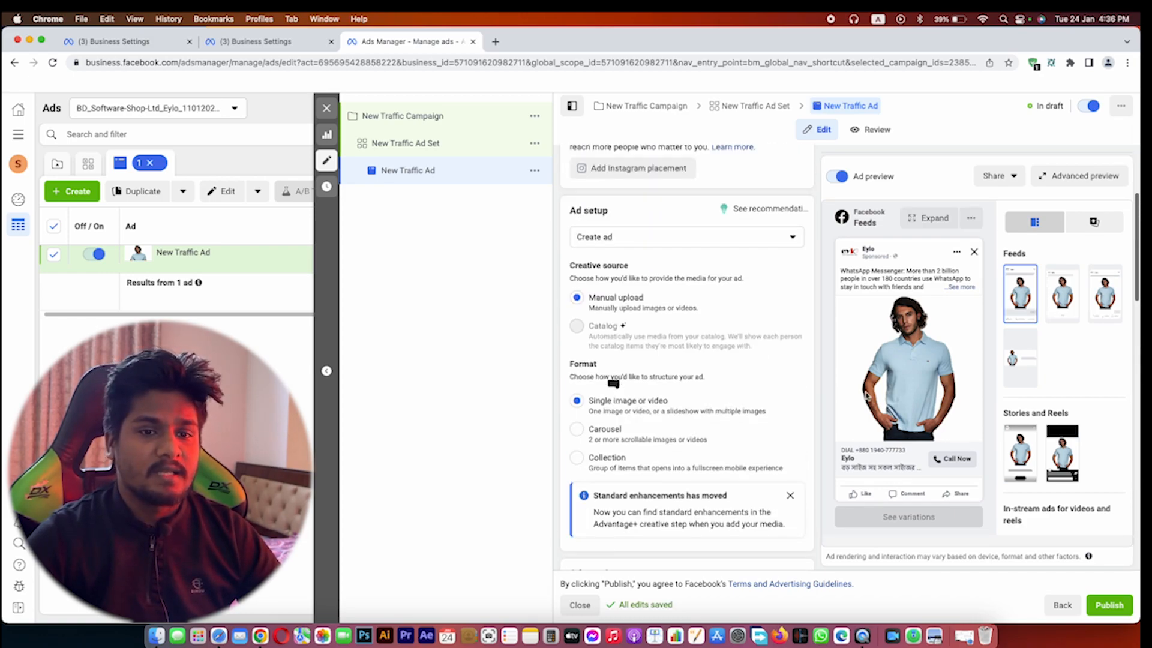